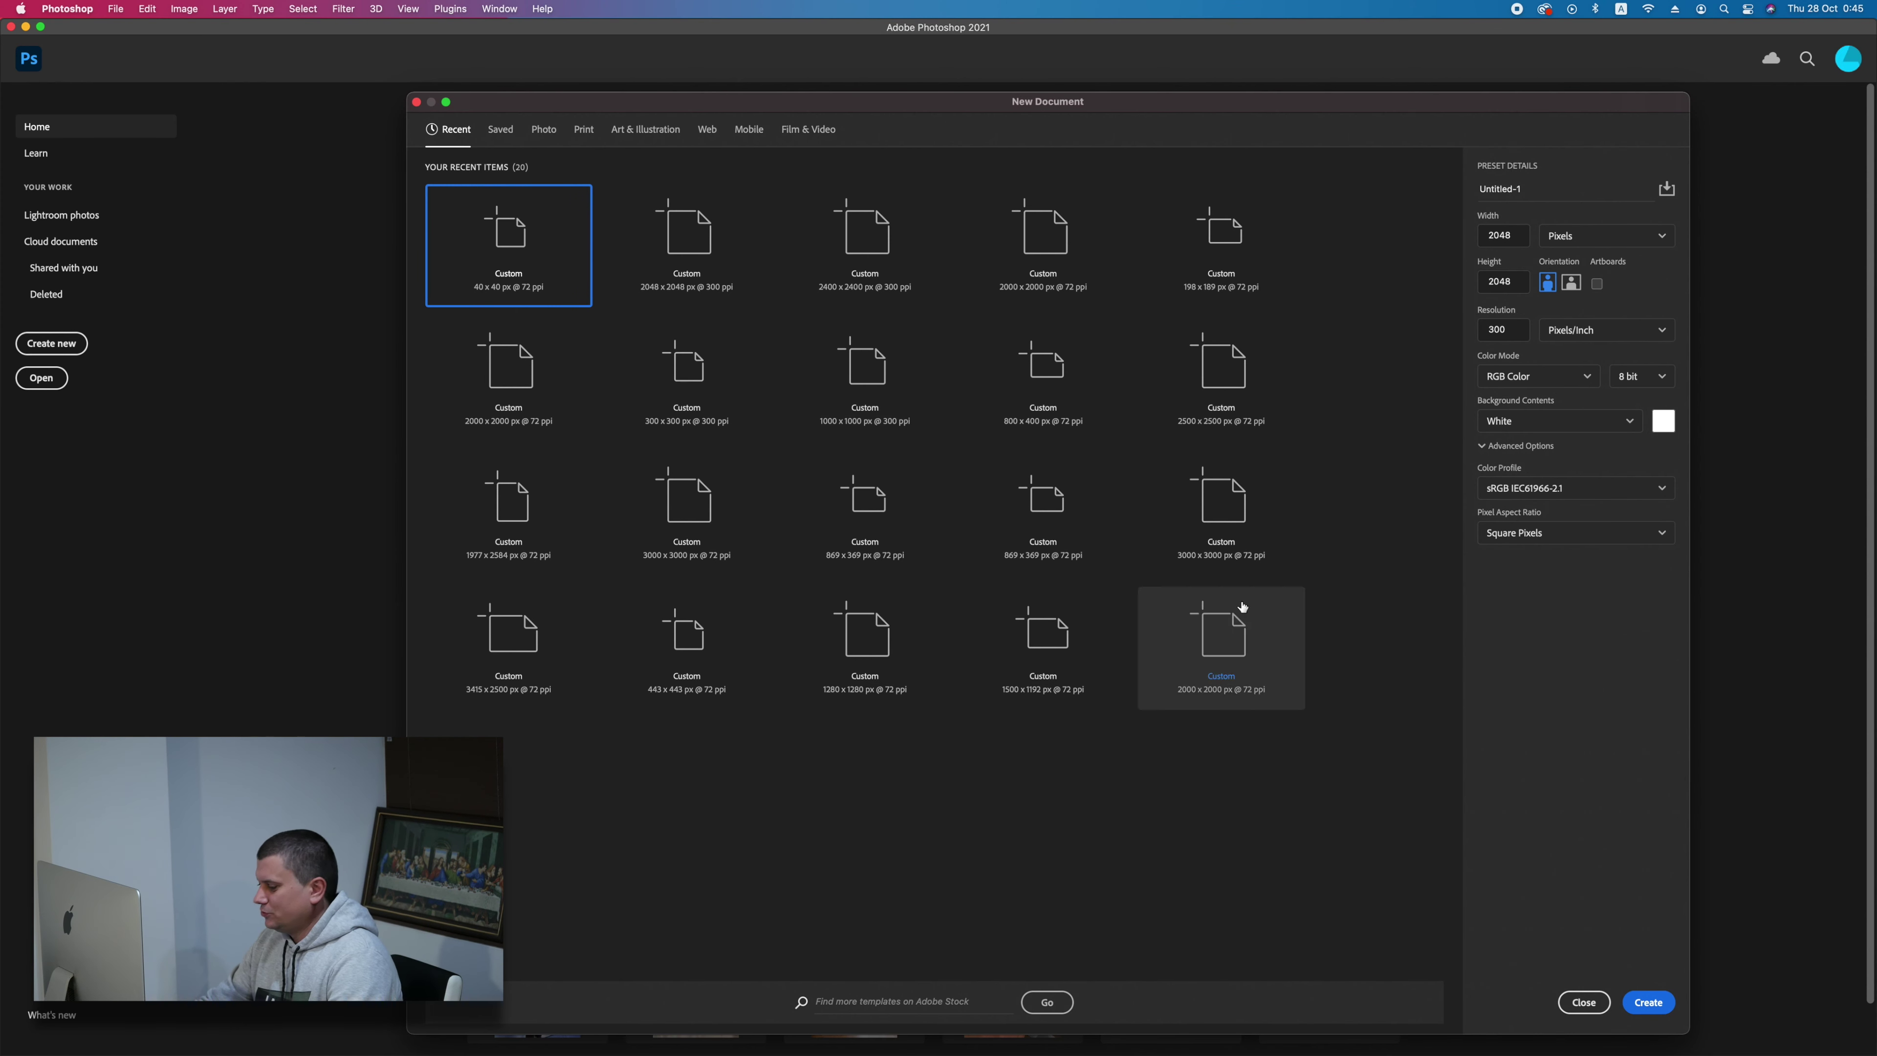
Create a 40 × 40 pixel document at 72 pixels per inch.
click(1567, 240)
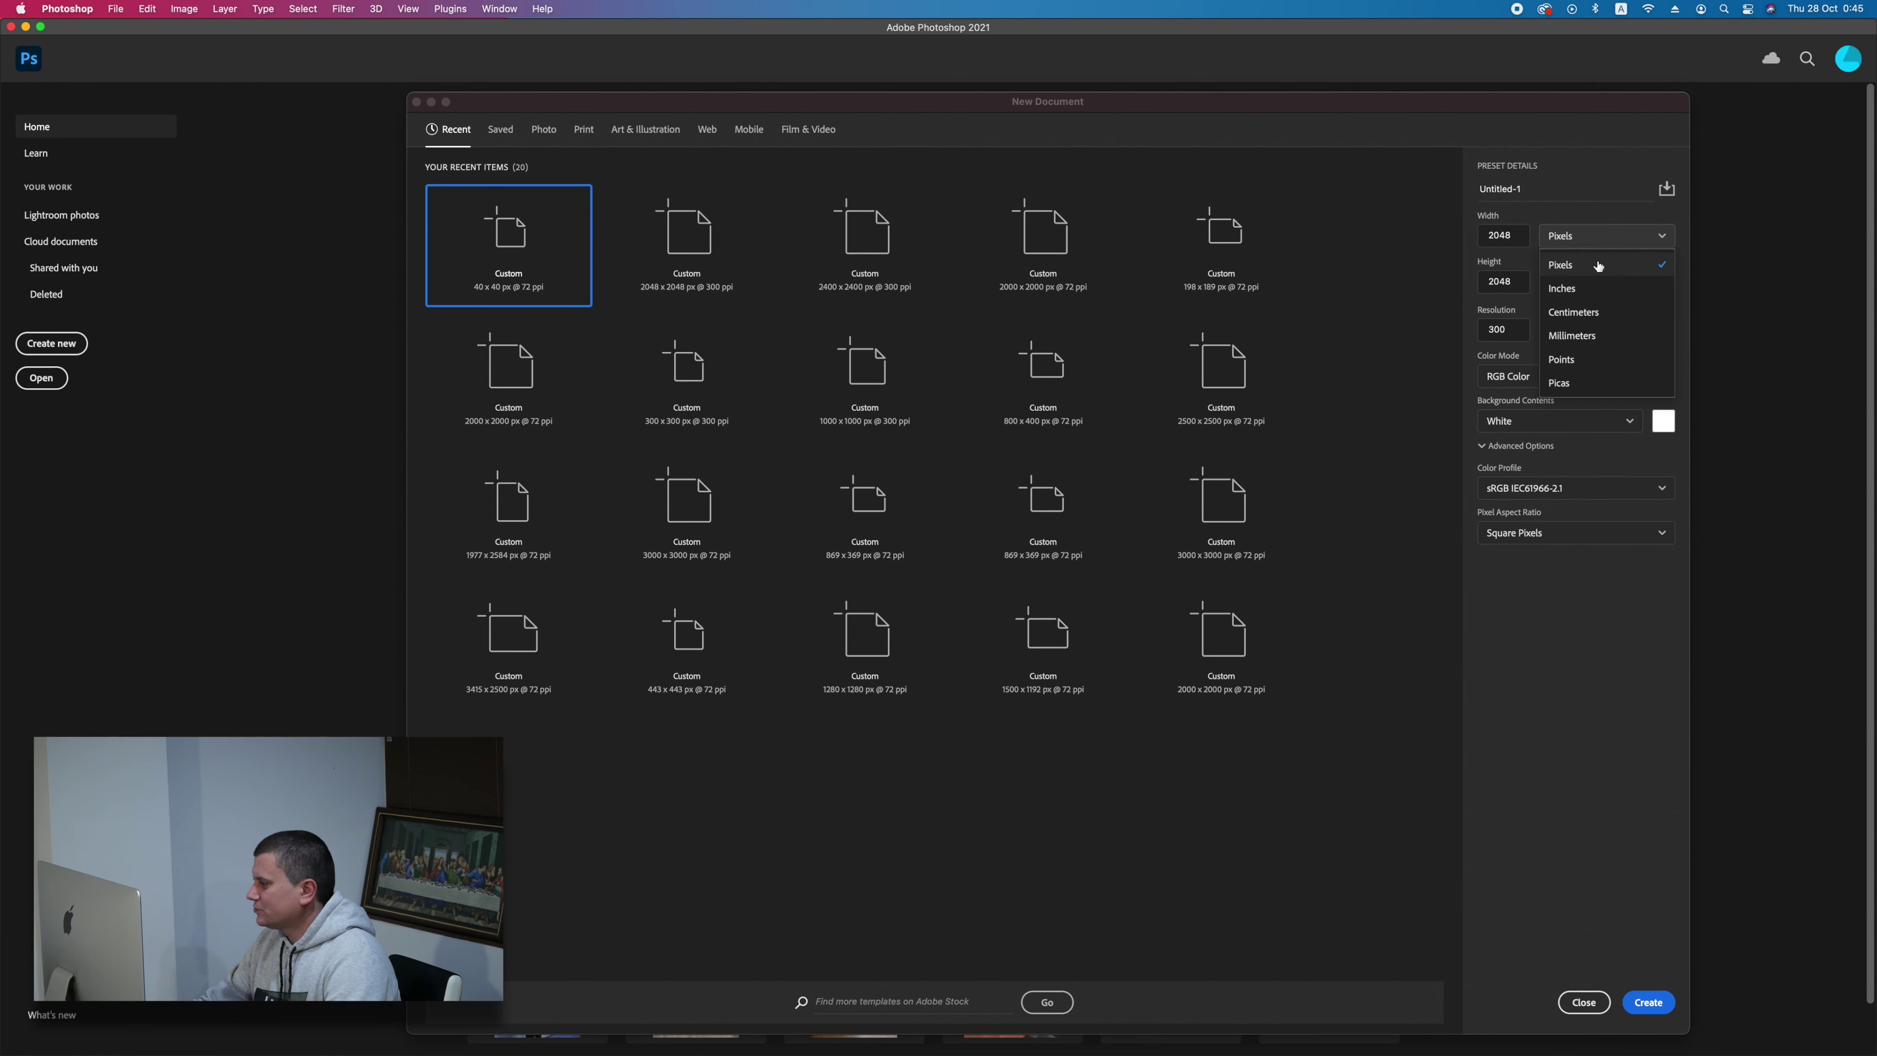
click(1596, 267)
click(1512, 236)
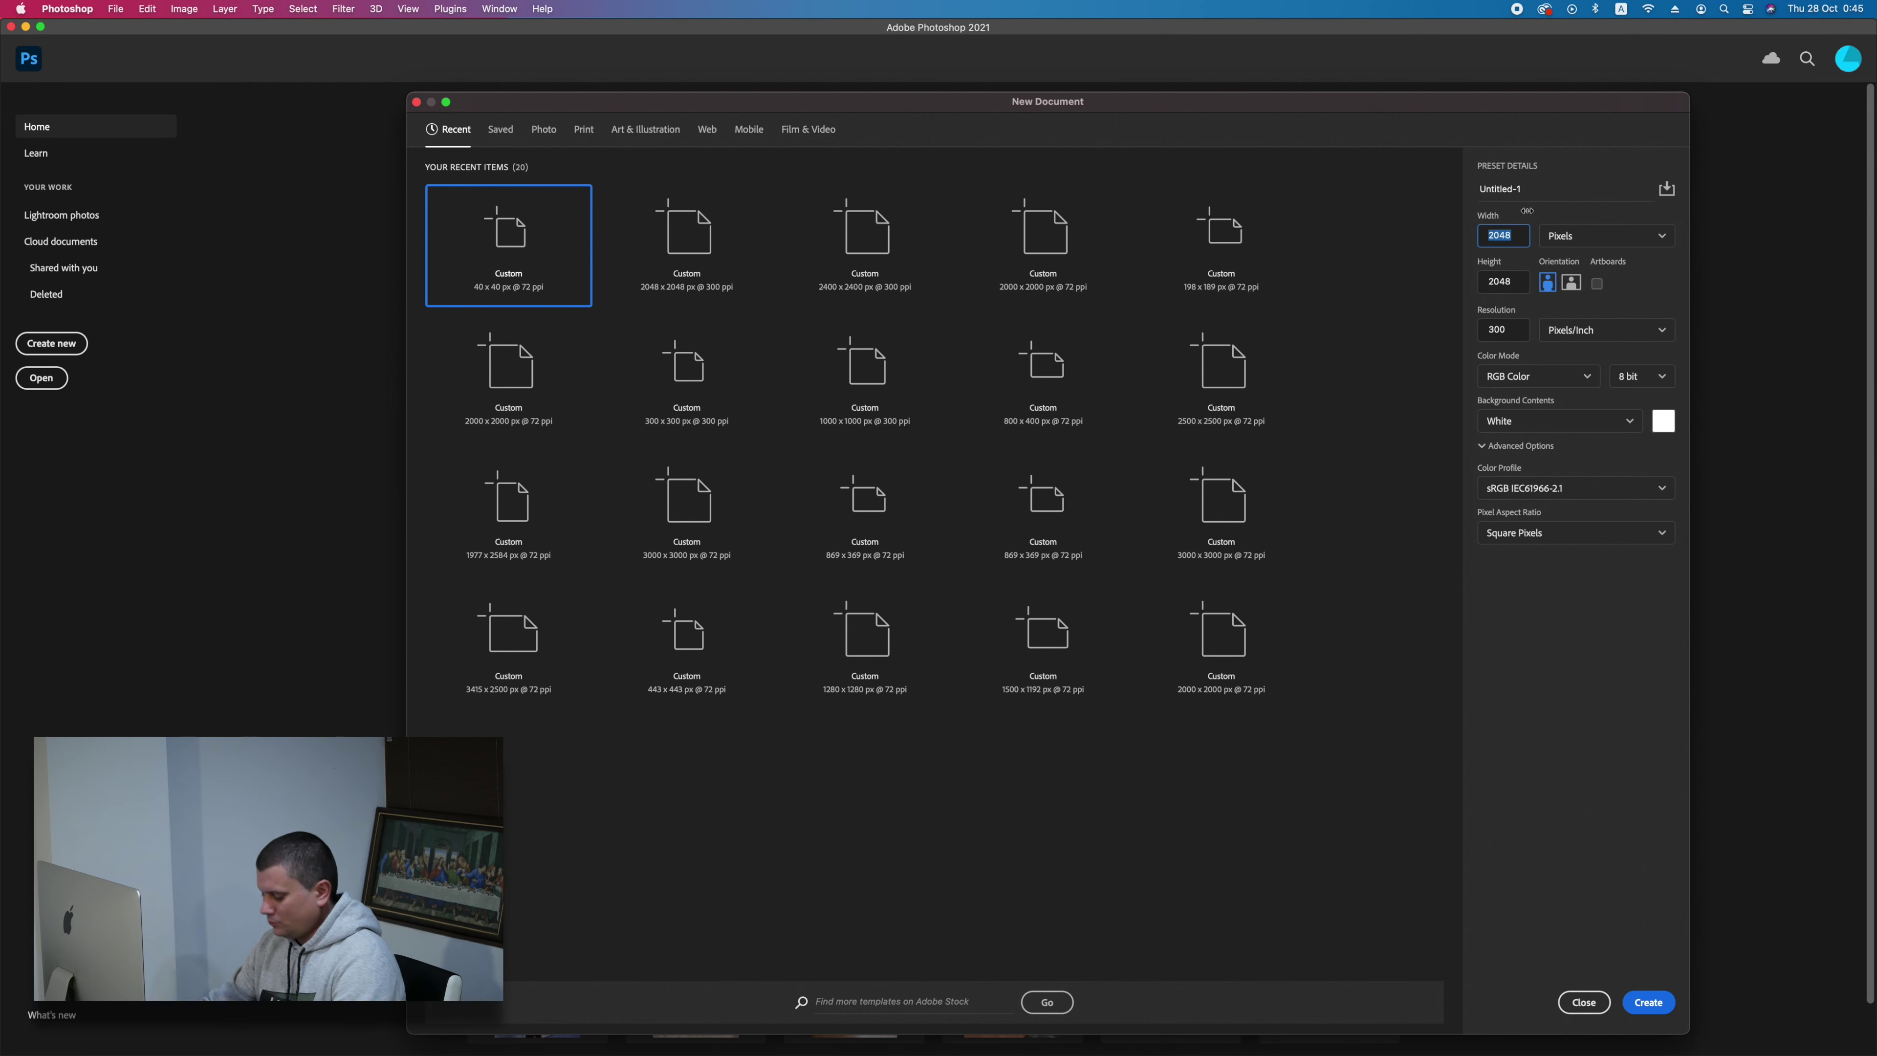
text(40)
key(Tab)
text(40)
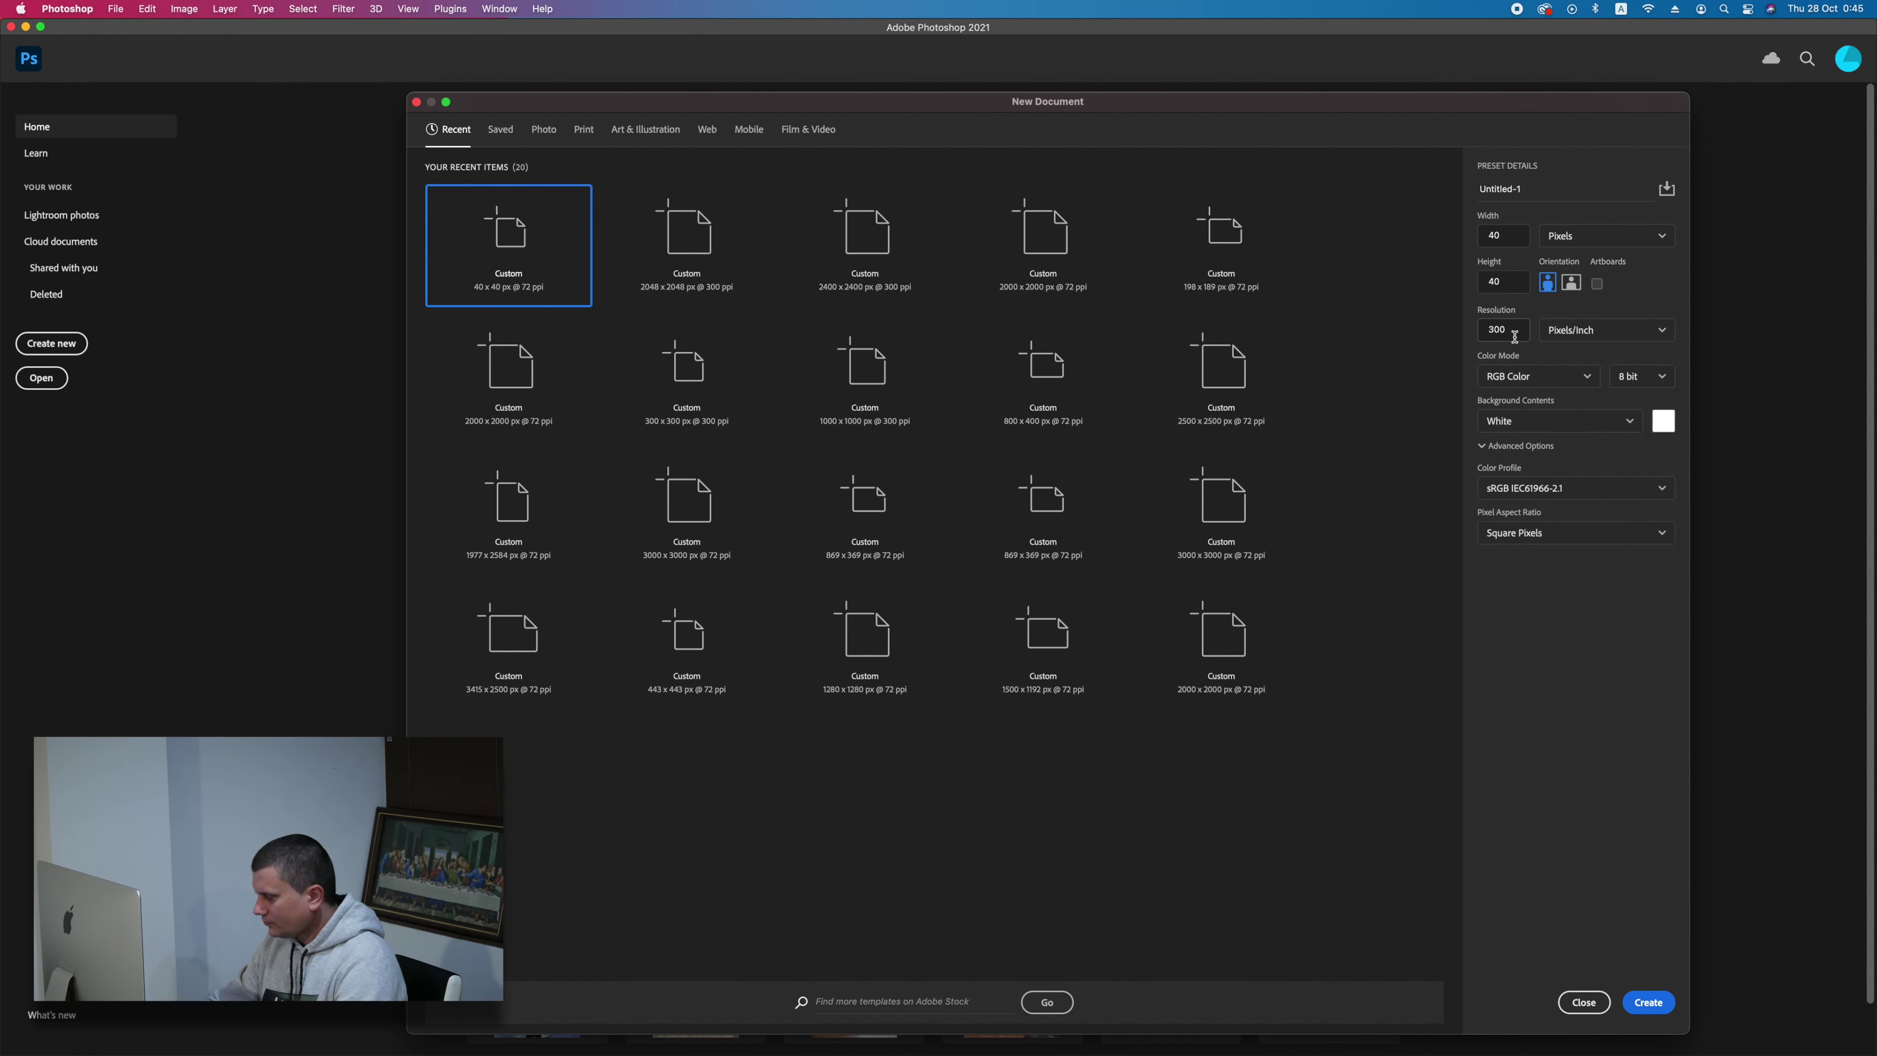
click(1474, 350)
double_click(1495, 331)
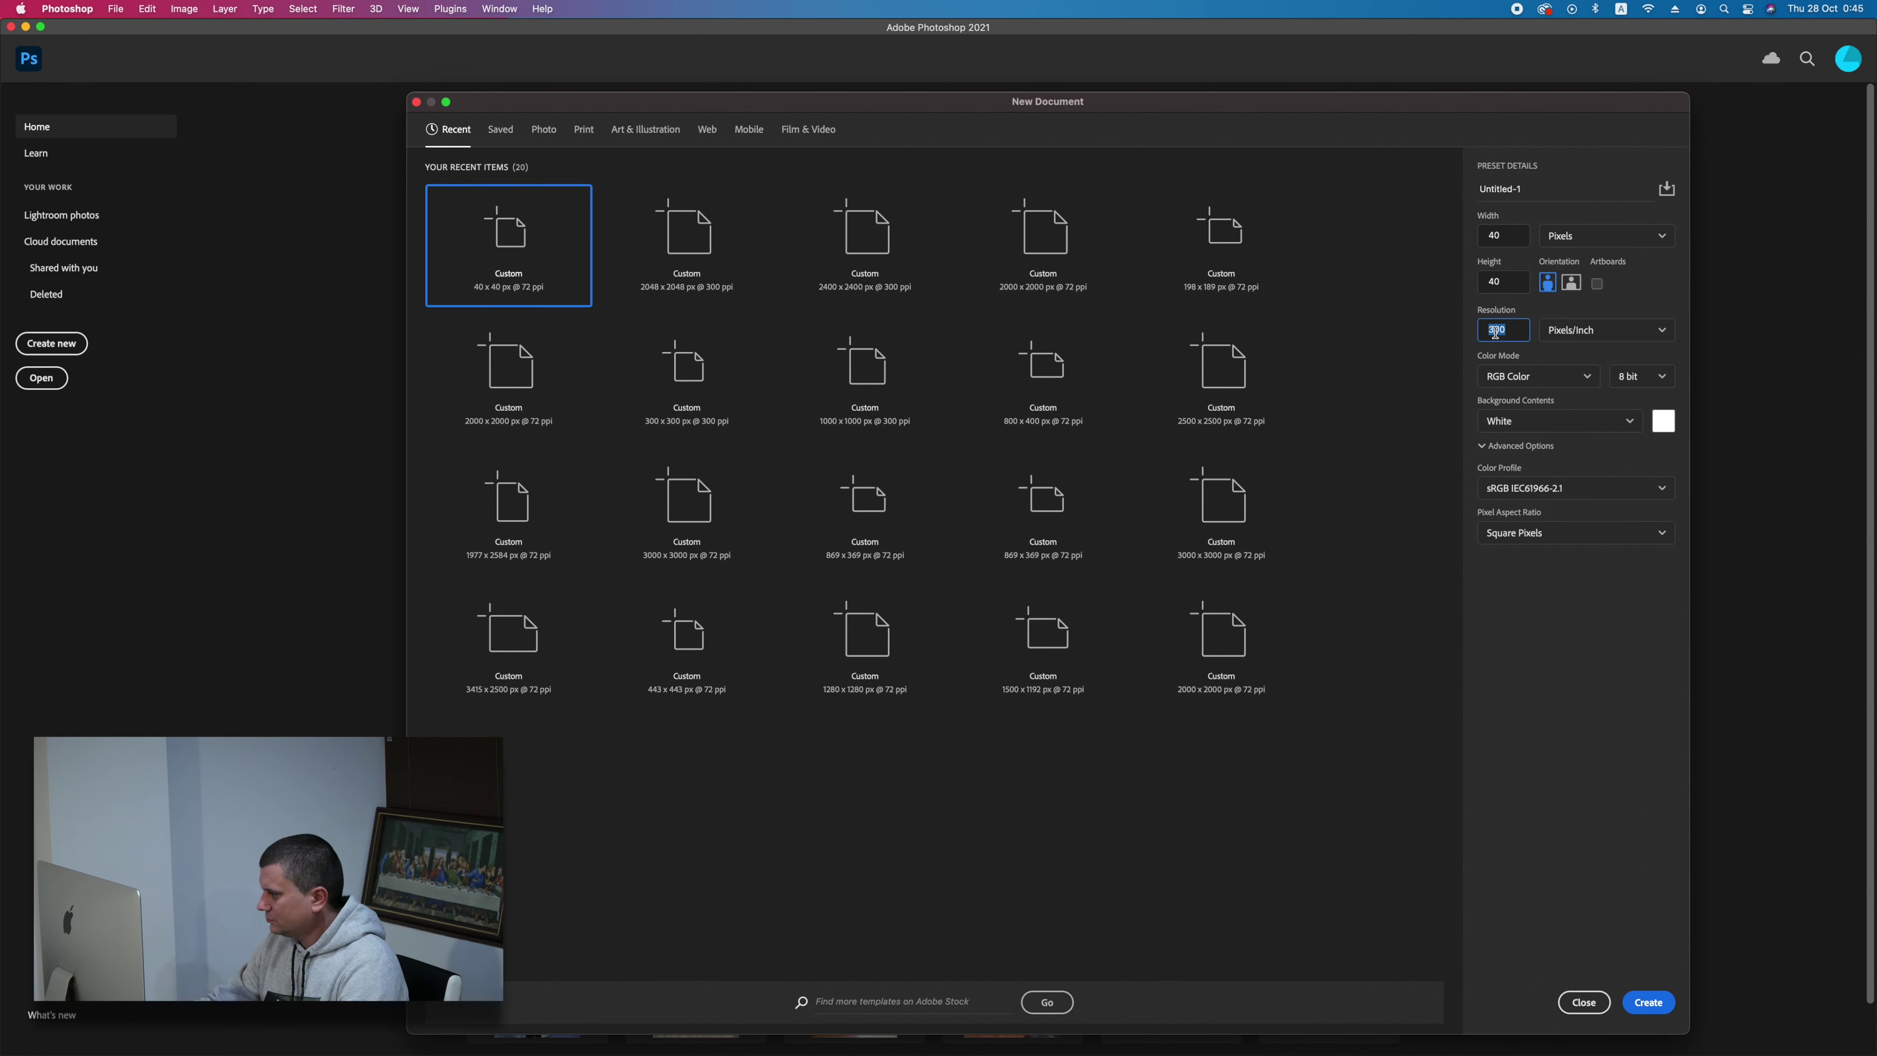
text(72)
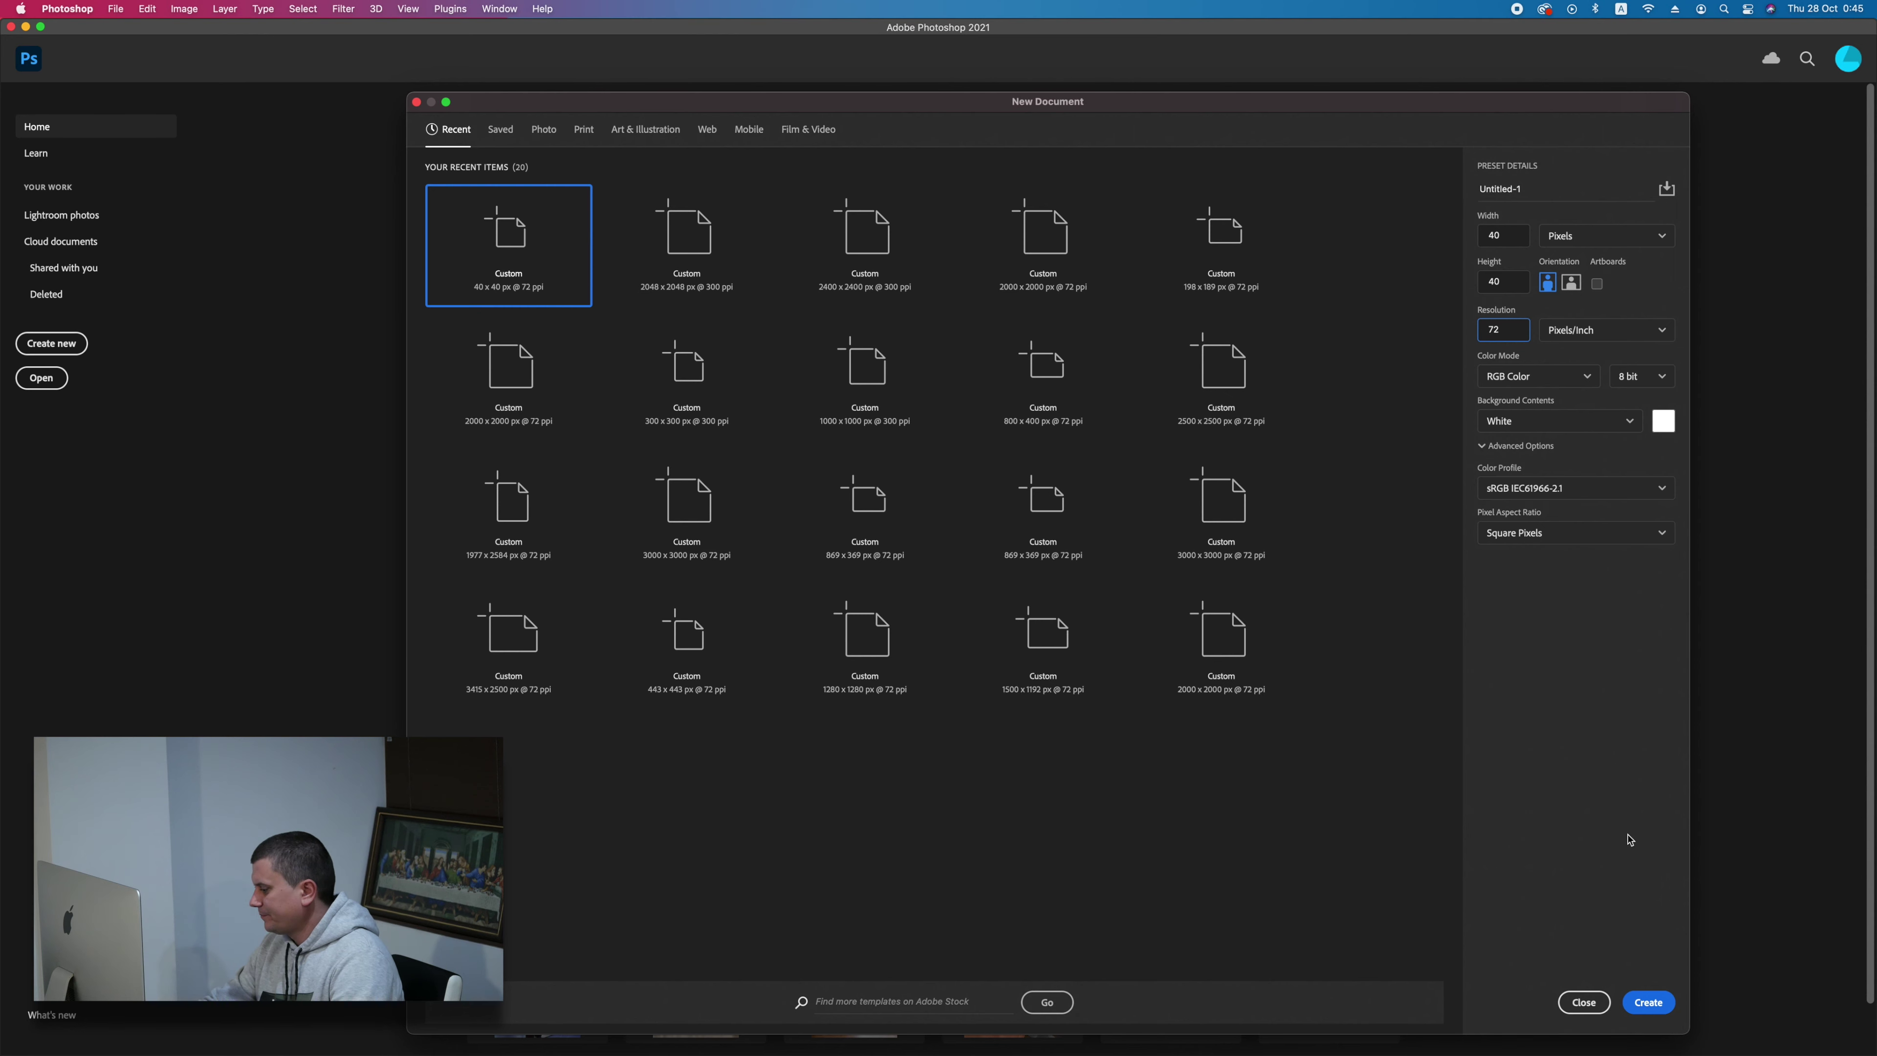
click(1649, 1002)
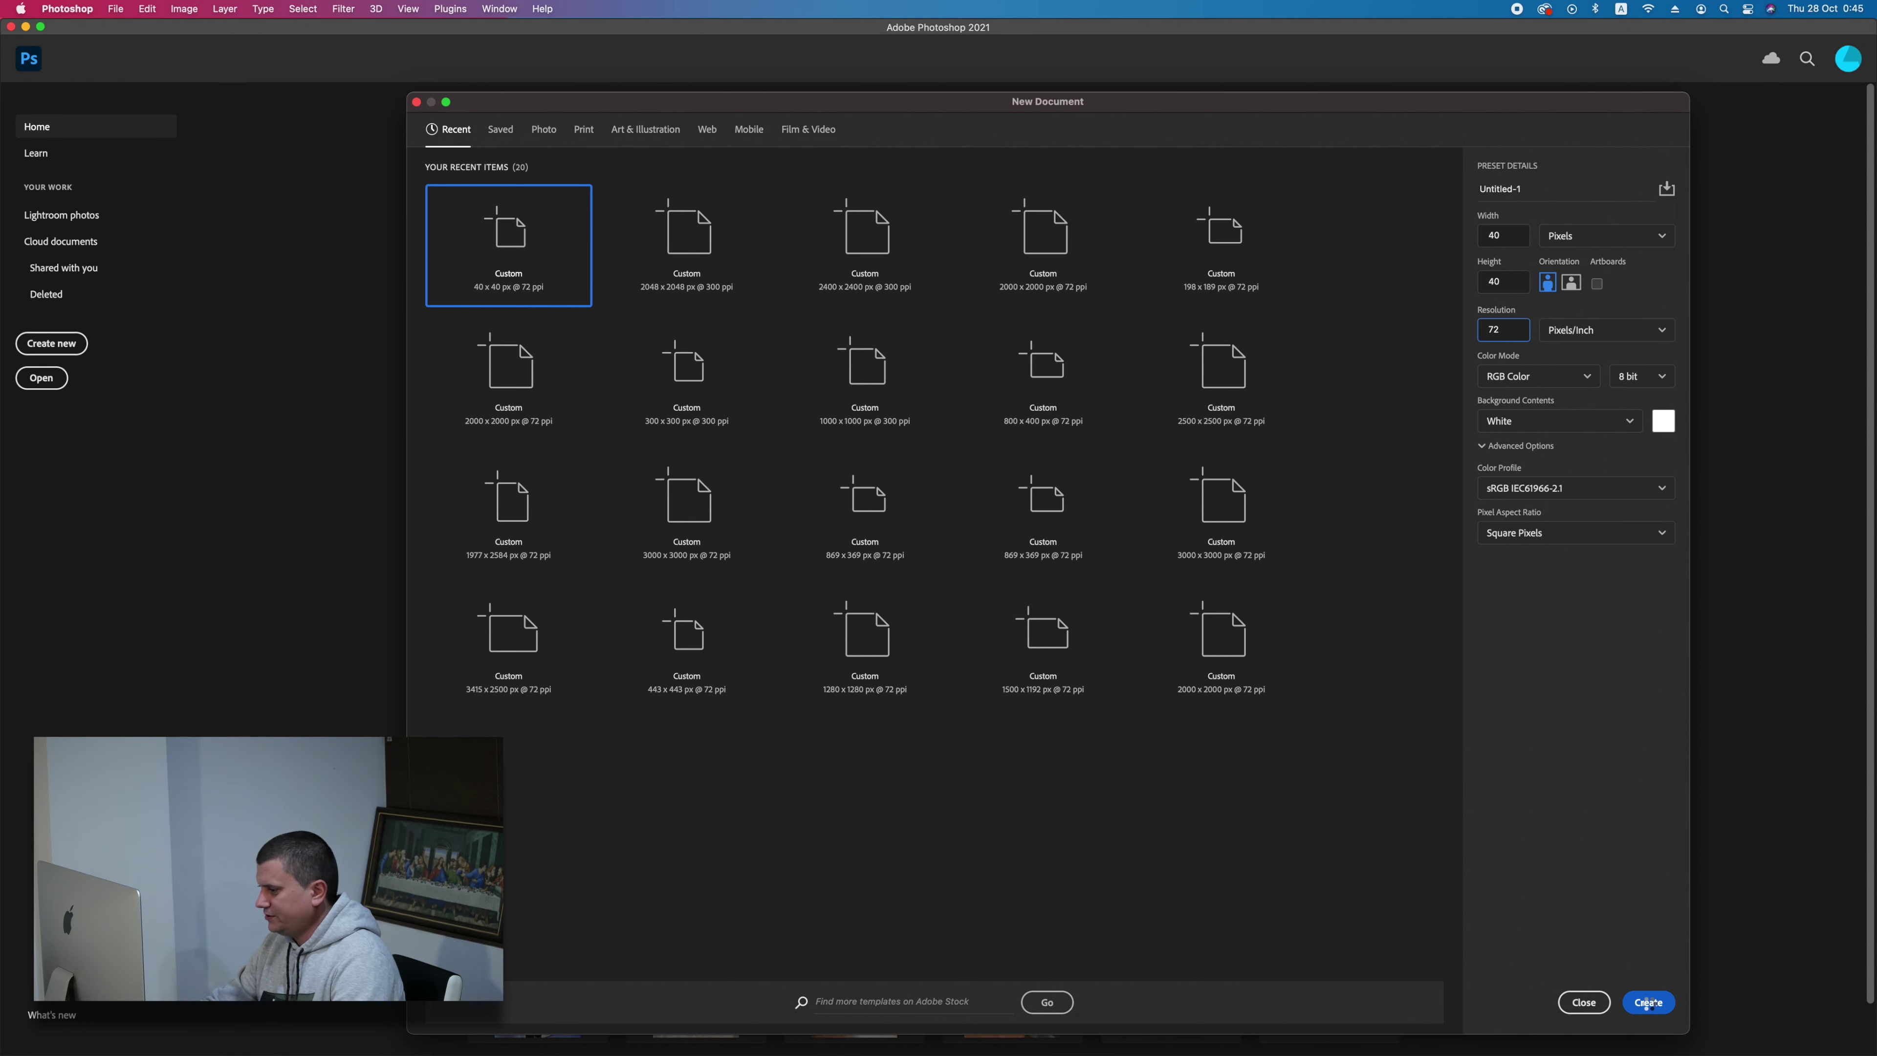
scroll(819, 564, up, 1)
scroll(819, 564, down, 1)
scroll(818, 563, up, 1)
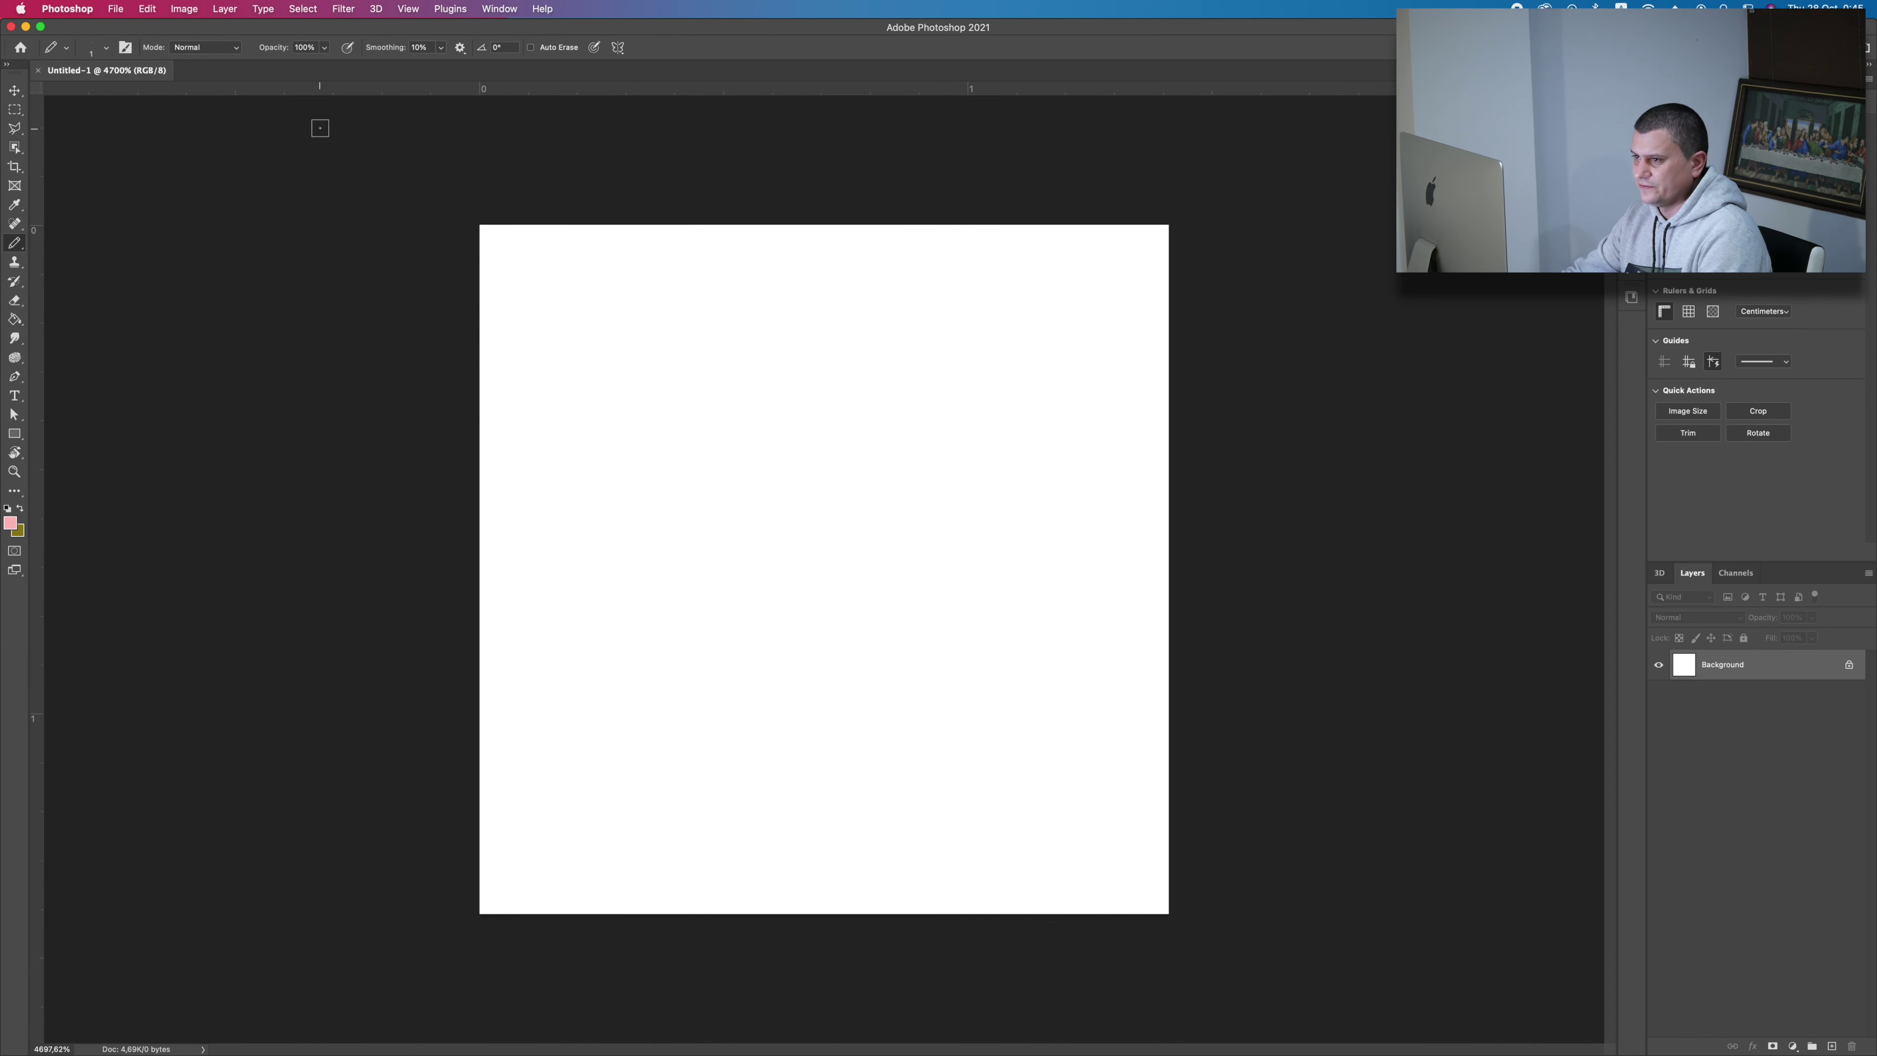
Turn on the grid over the canvas from View > Show > Grid.
click(415, 8)
mouse_move(411, 304)
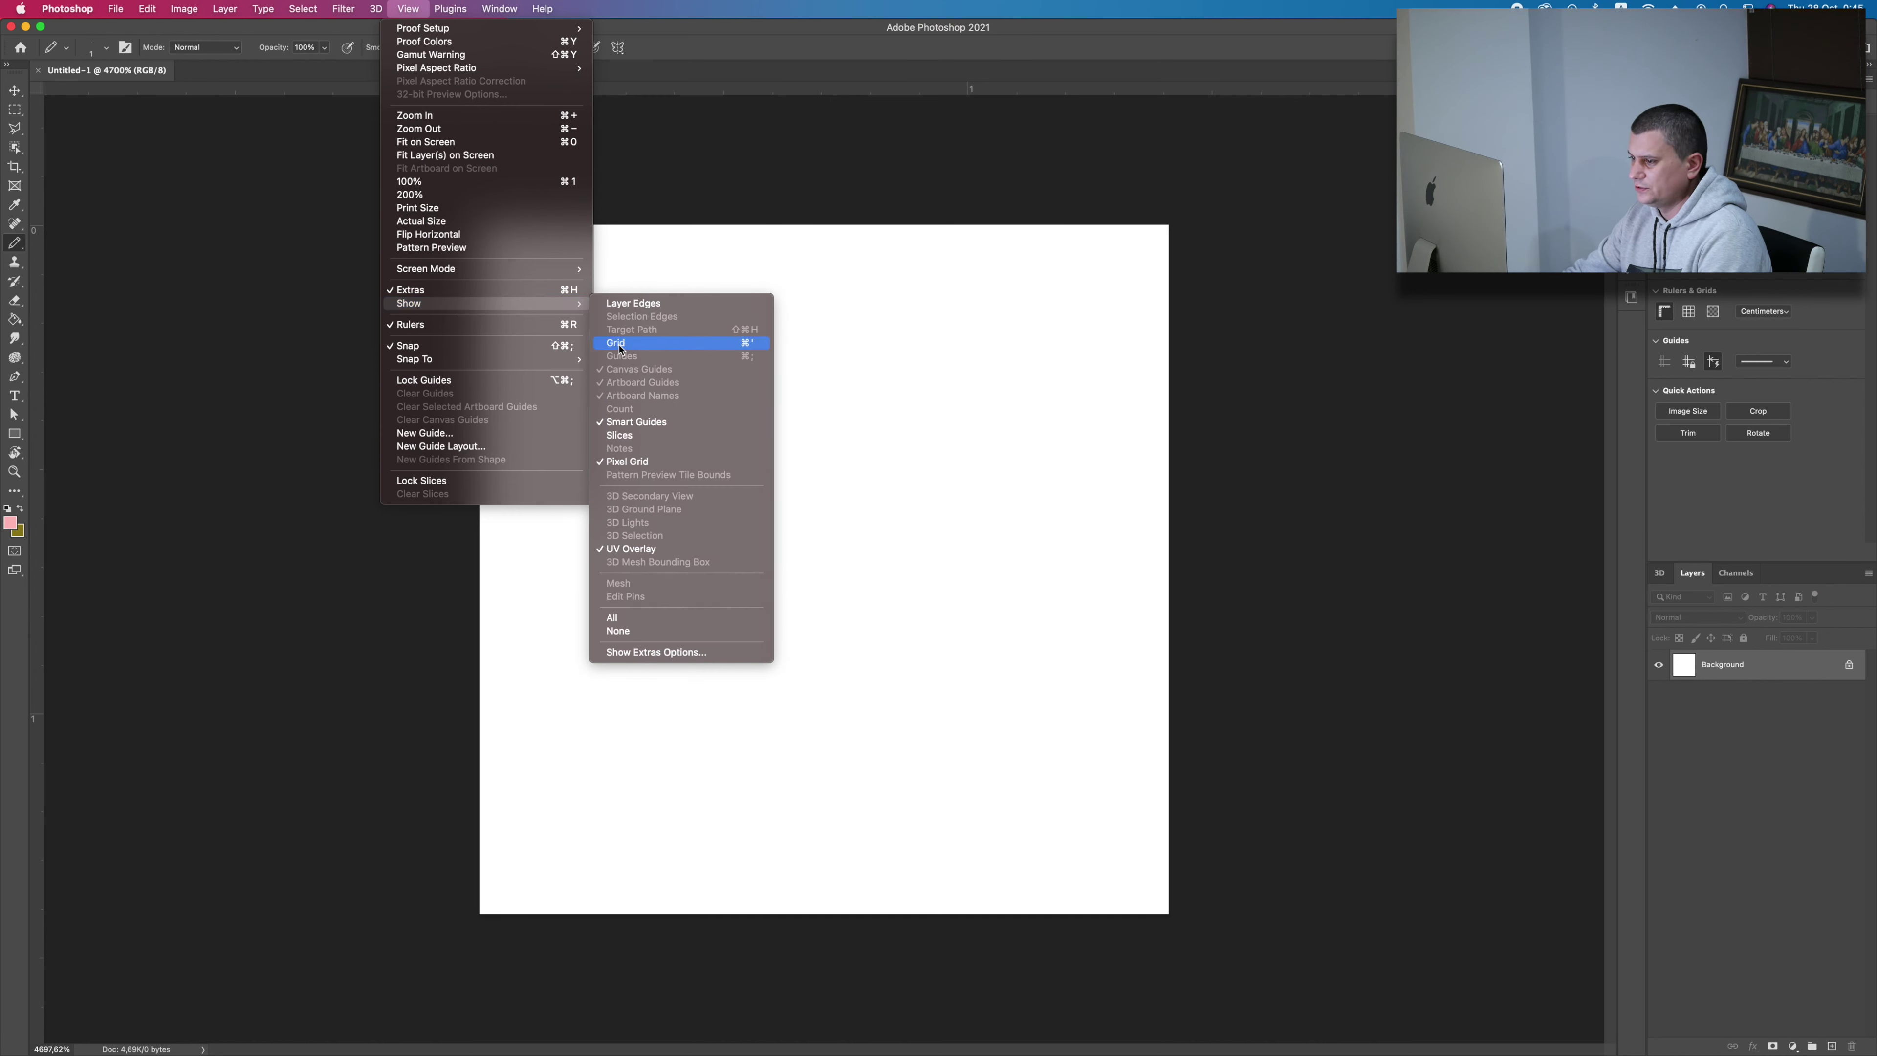
click(620, 346)
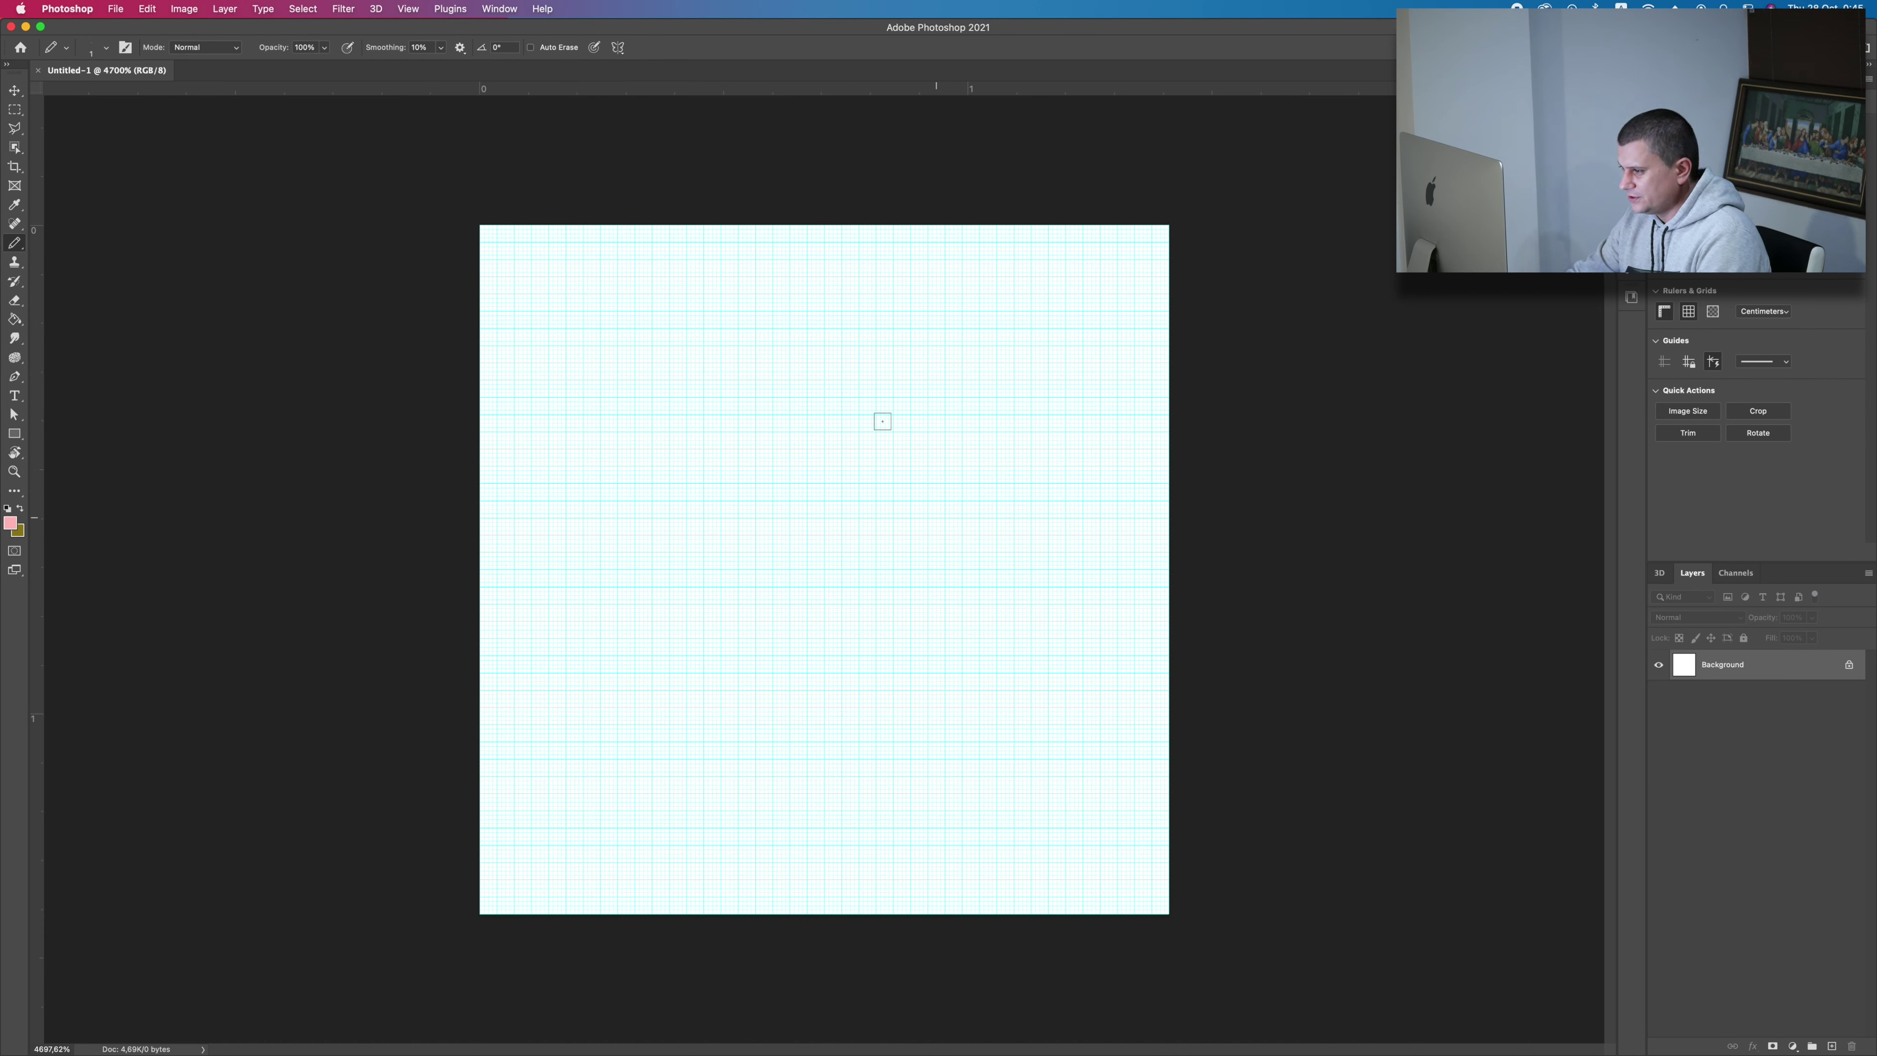
key(v)
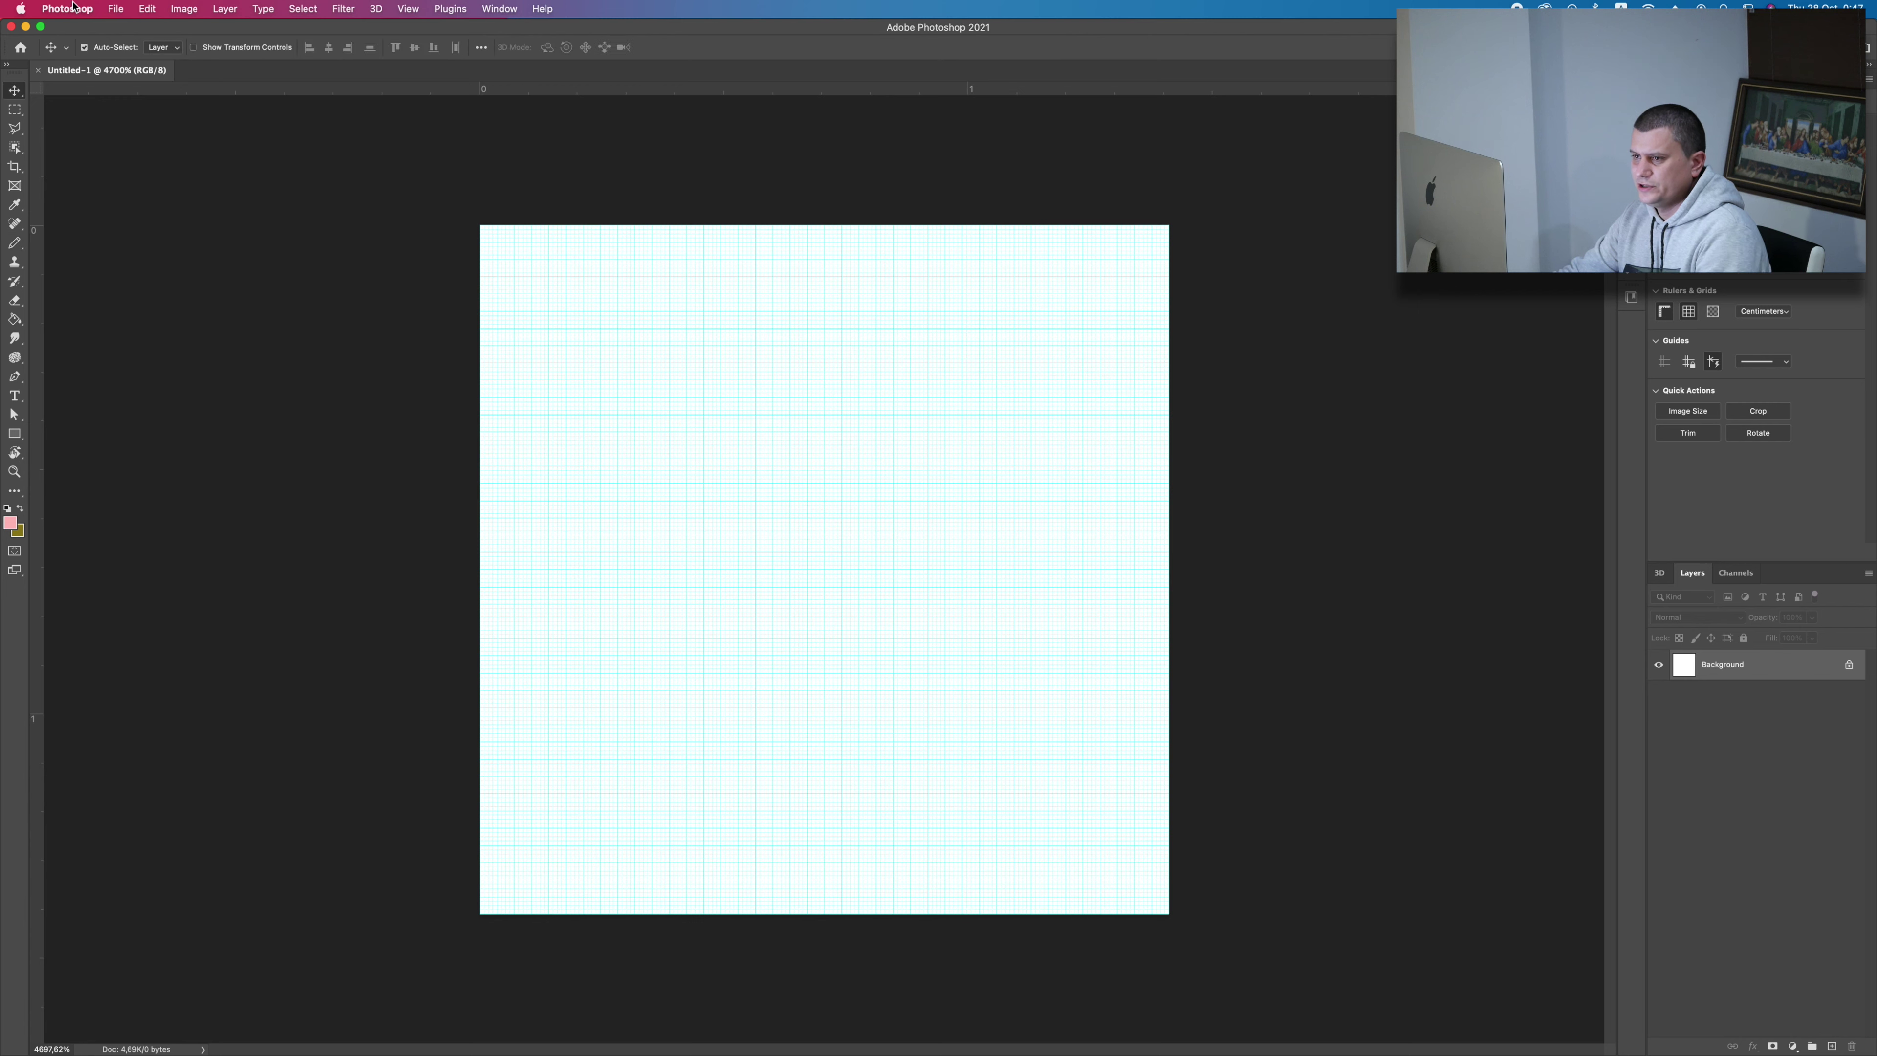
Set grid preferences to a gridline every 1 pixel, 1 subdivision, light gray solid lines.
click(67, 9)
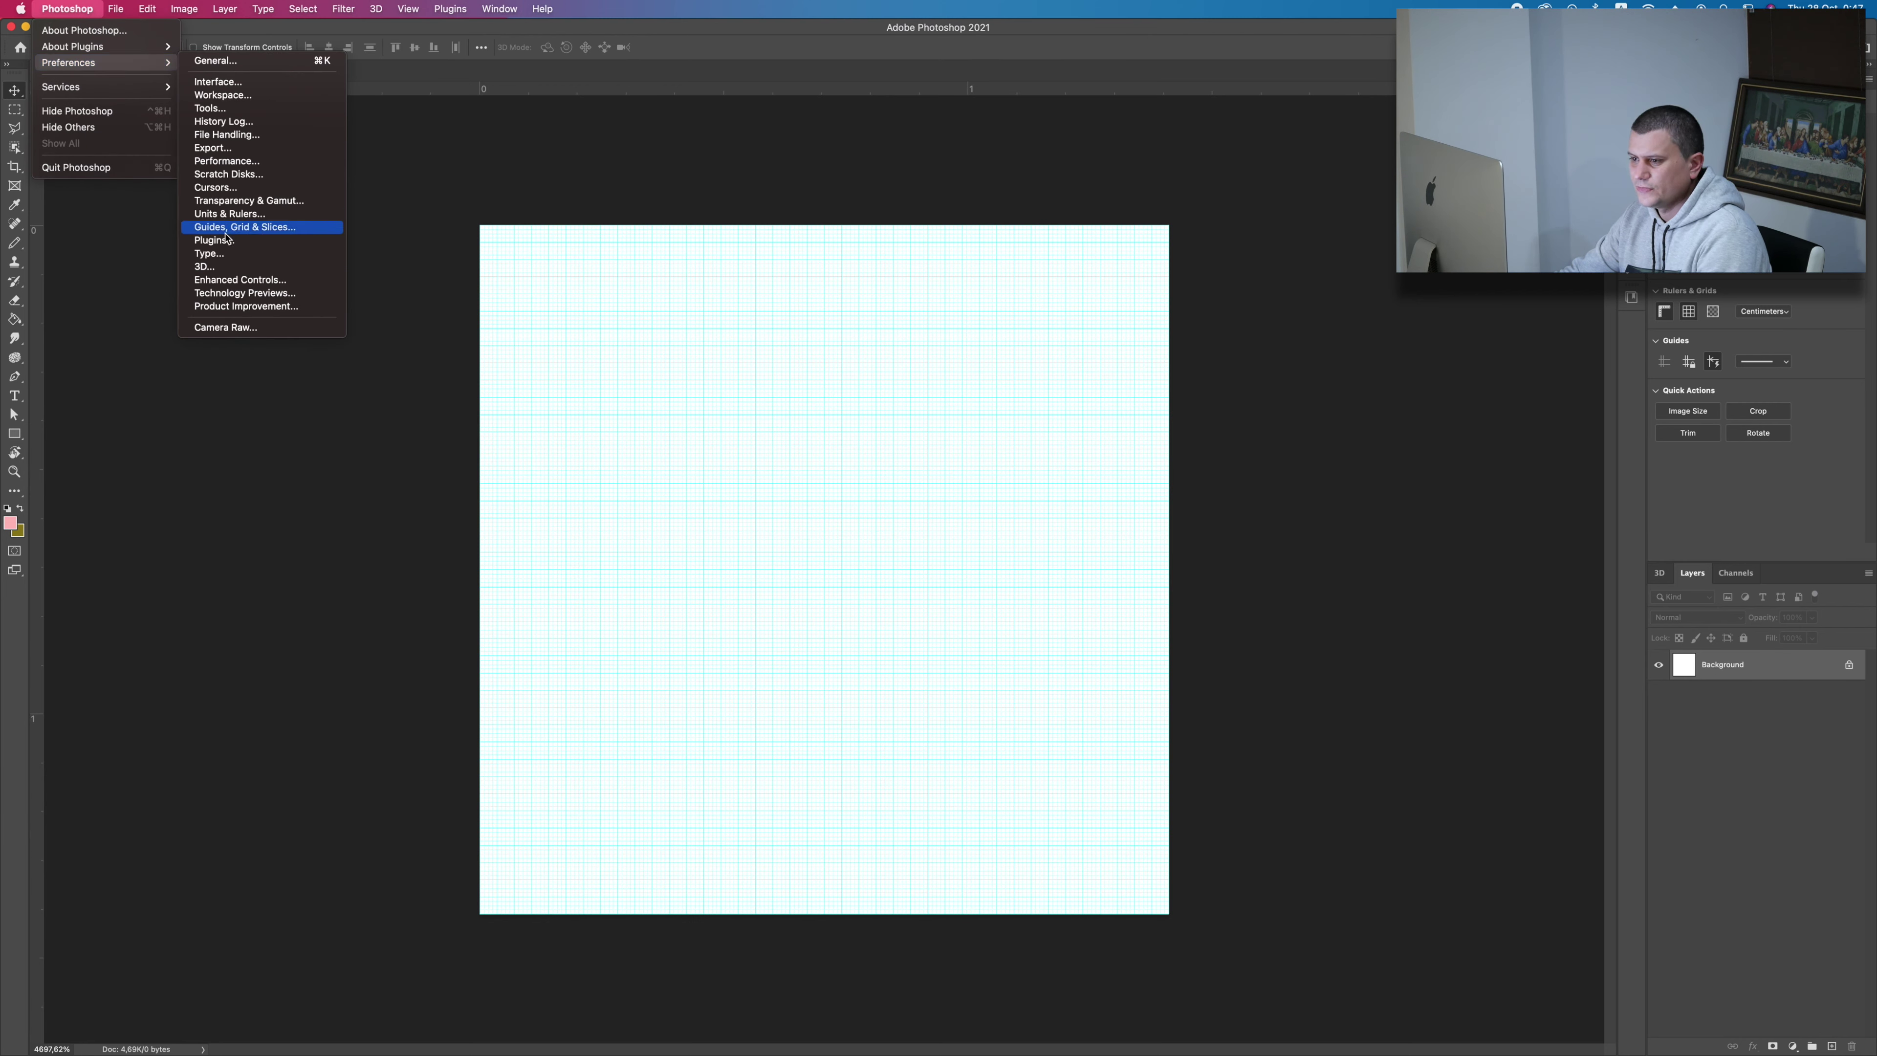
click(248, 234)
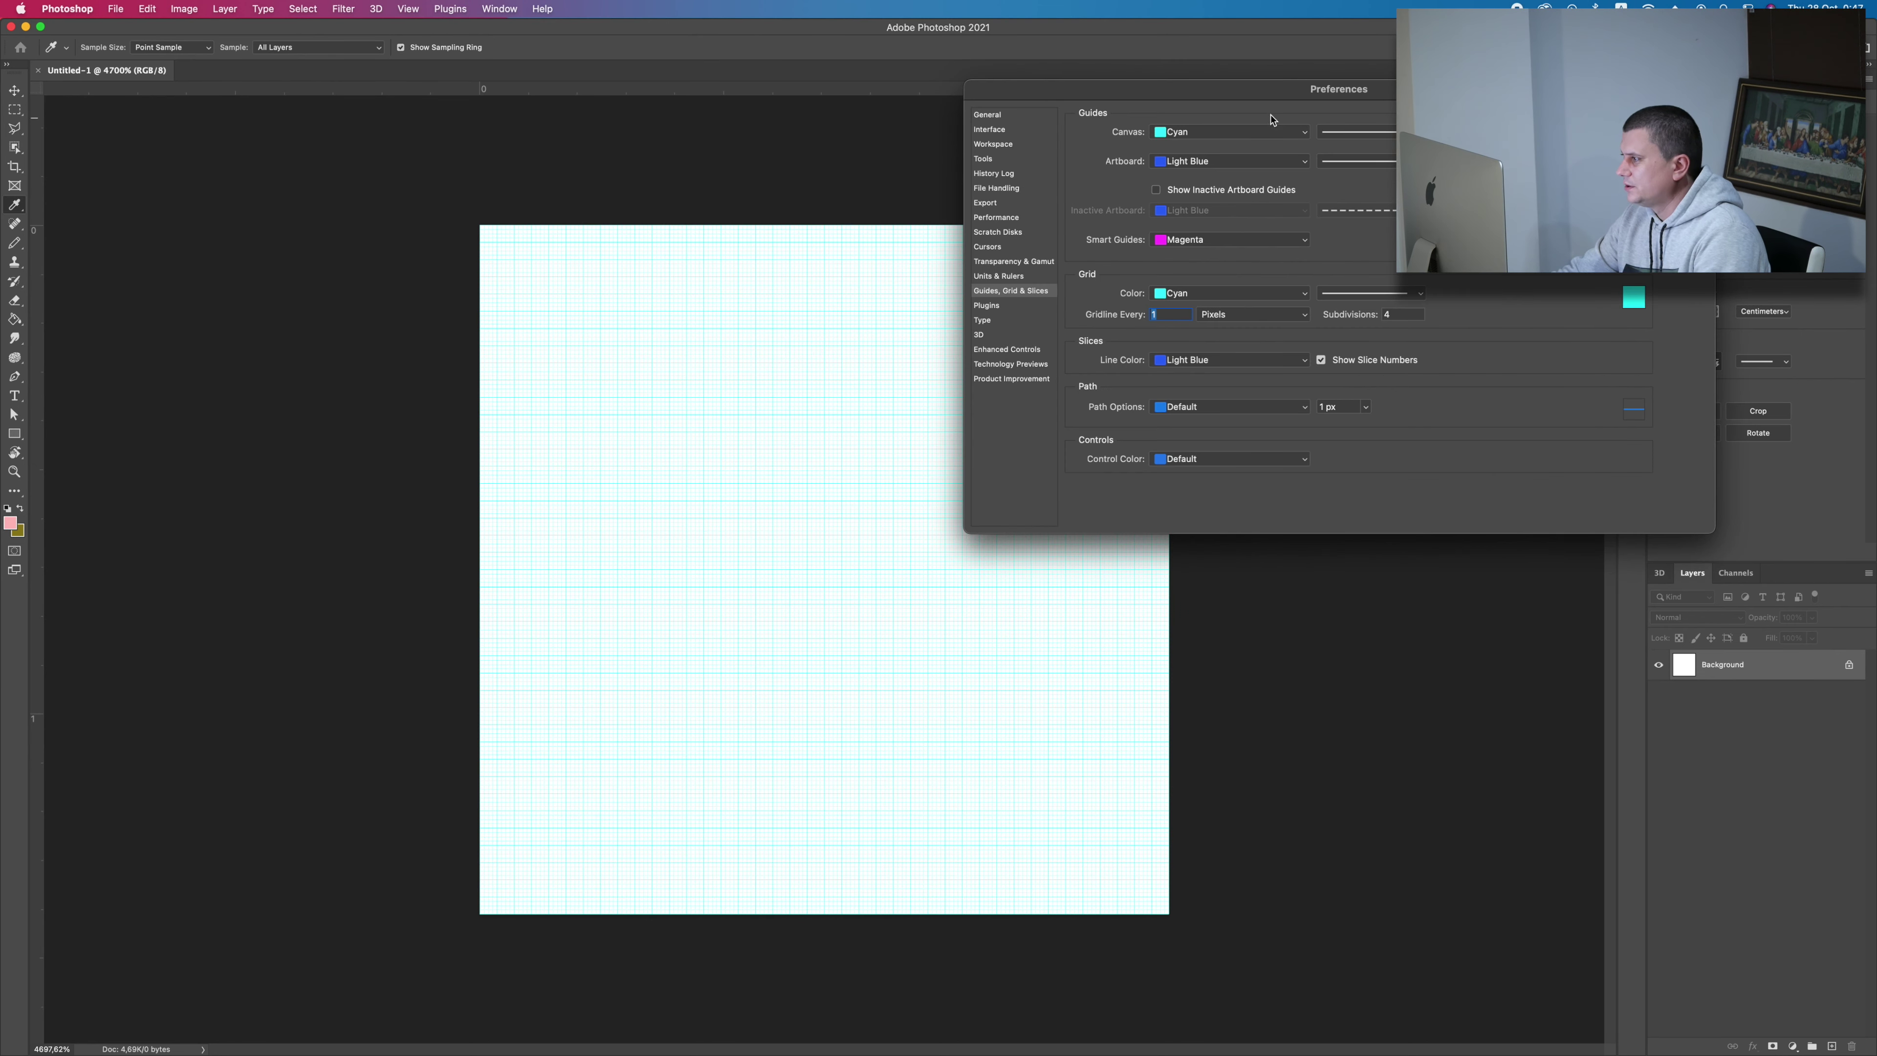
mouse_move(1277, 103)
mouse_down()
mouse_move(1049, 198)
mouse_move(475, 190)
mouse_move(459, 172)
mouse_up()
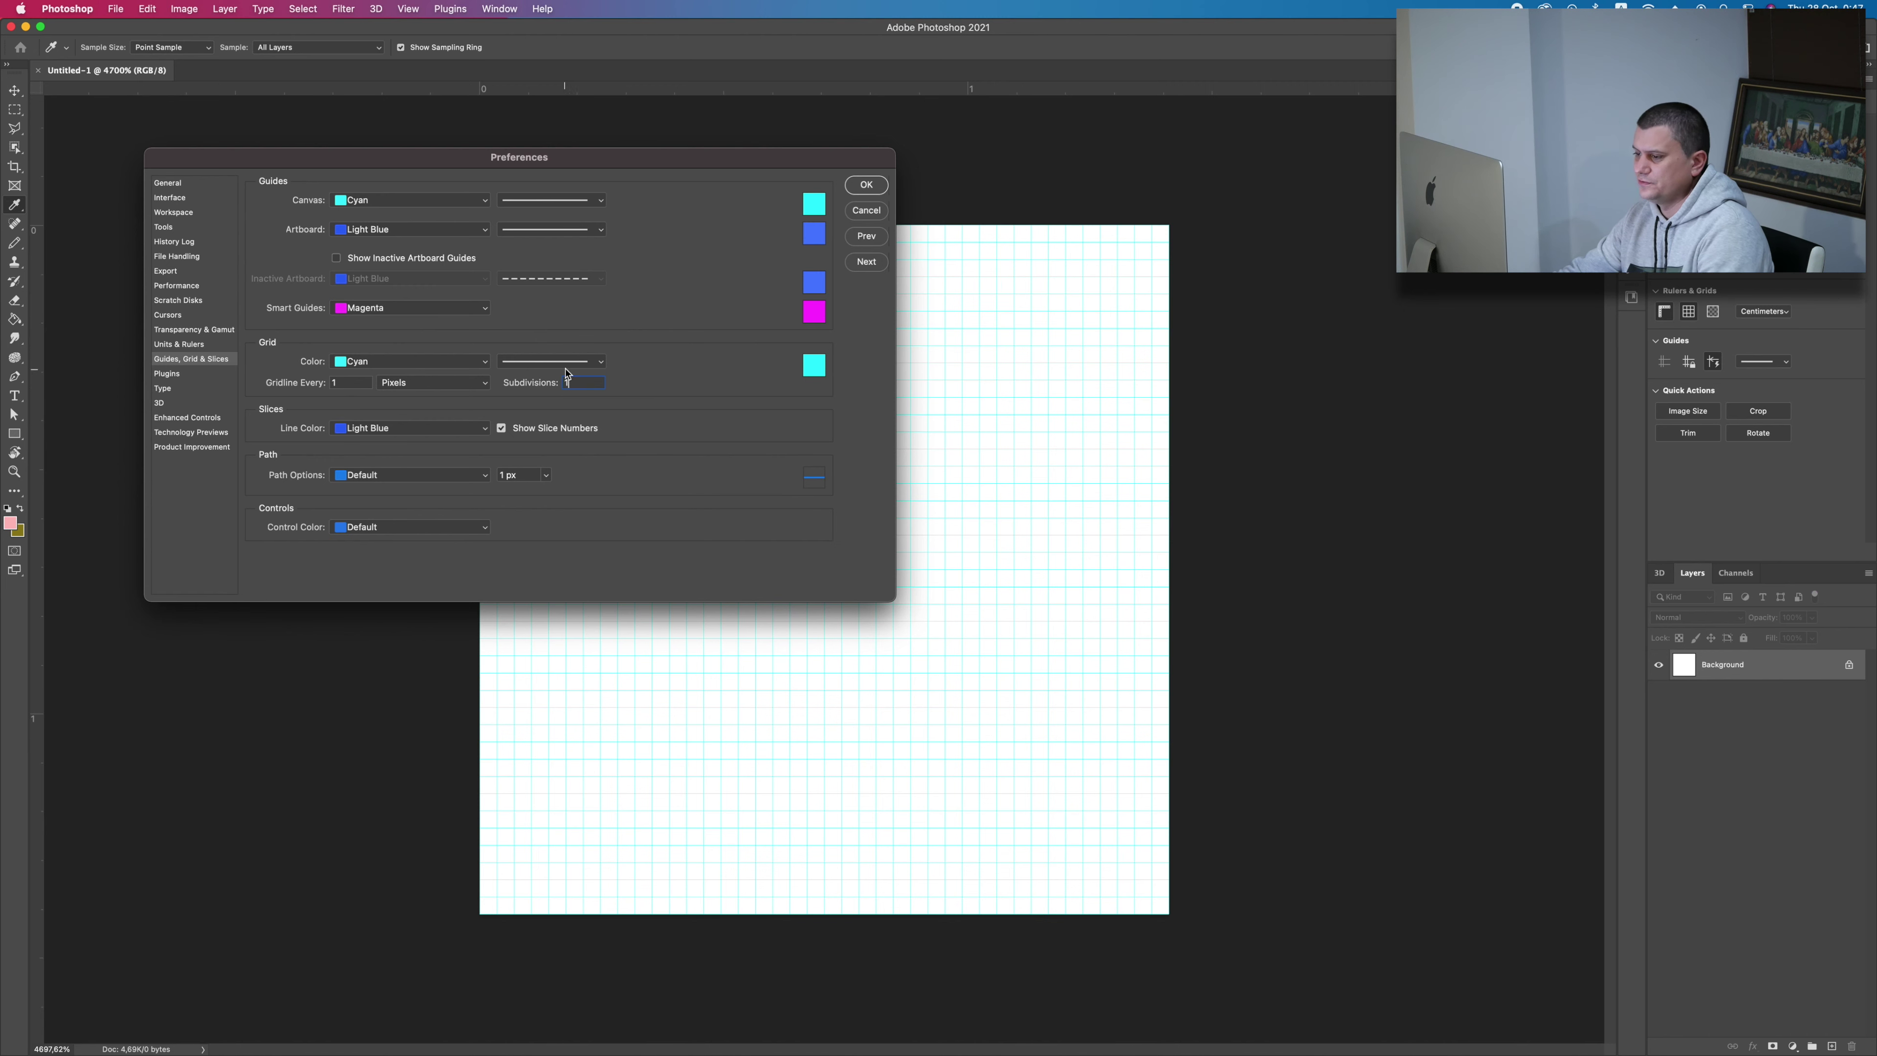
click(404, 366)
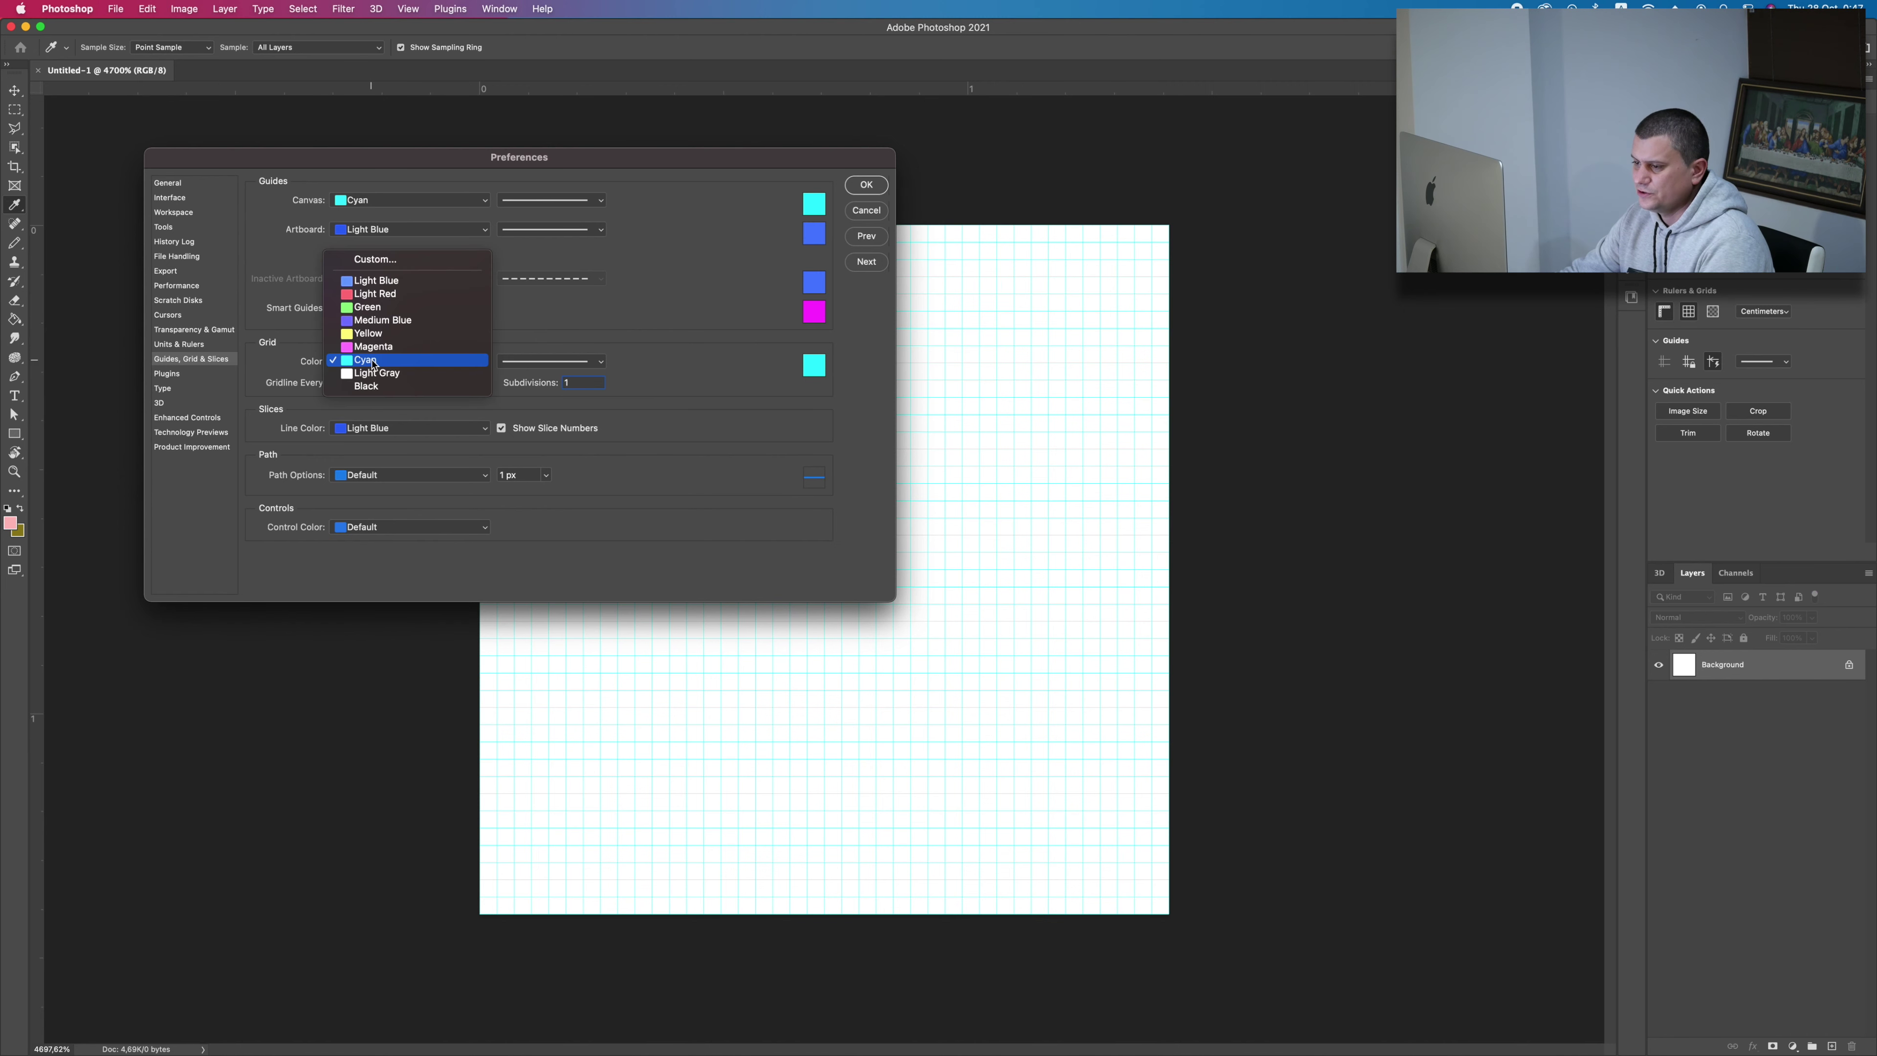
click(404, 372)
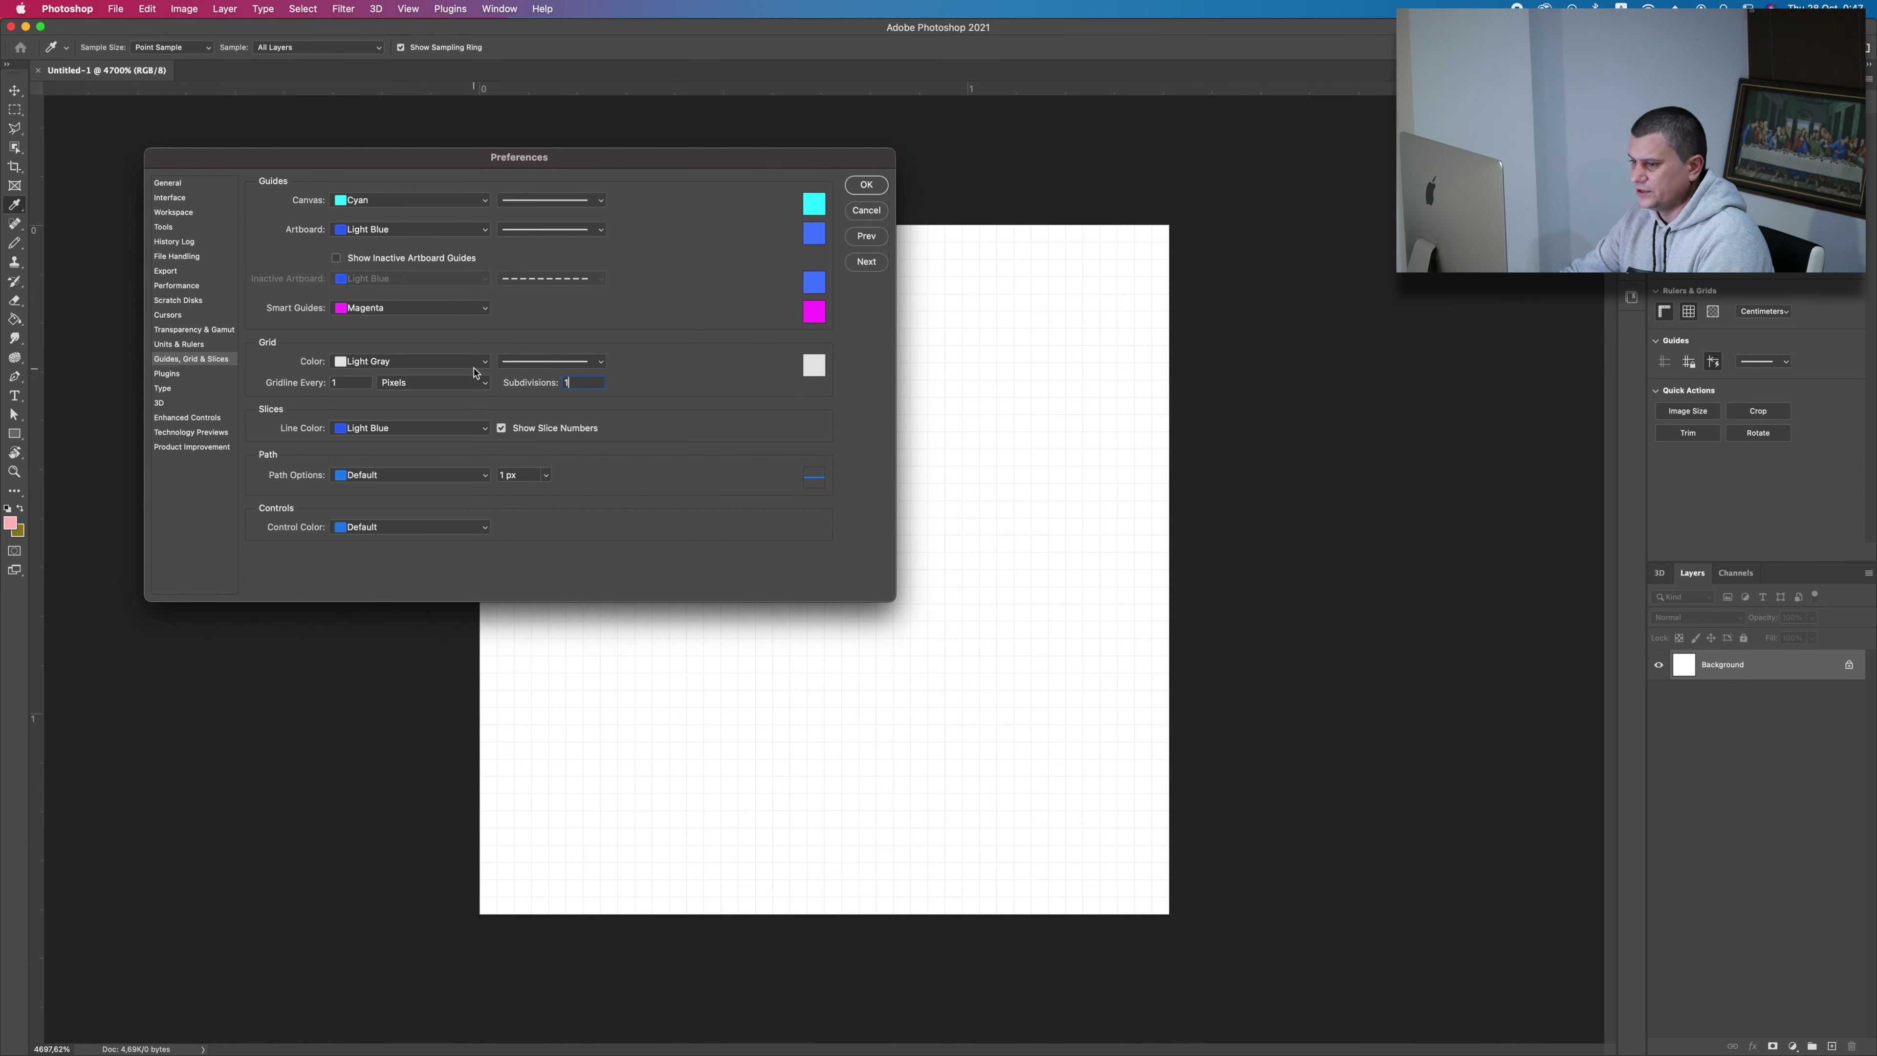
click(552, 362)
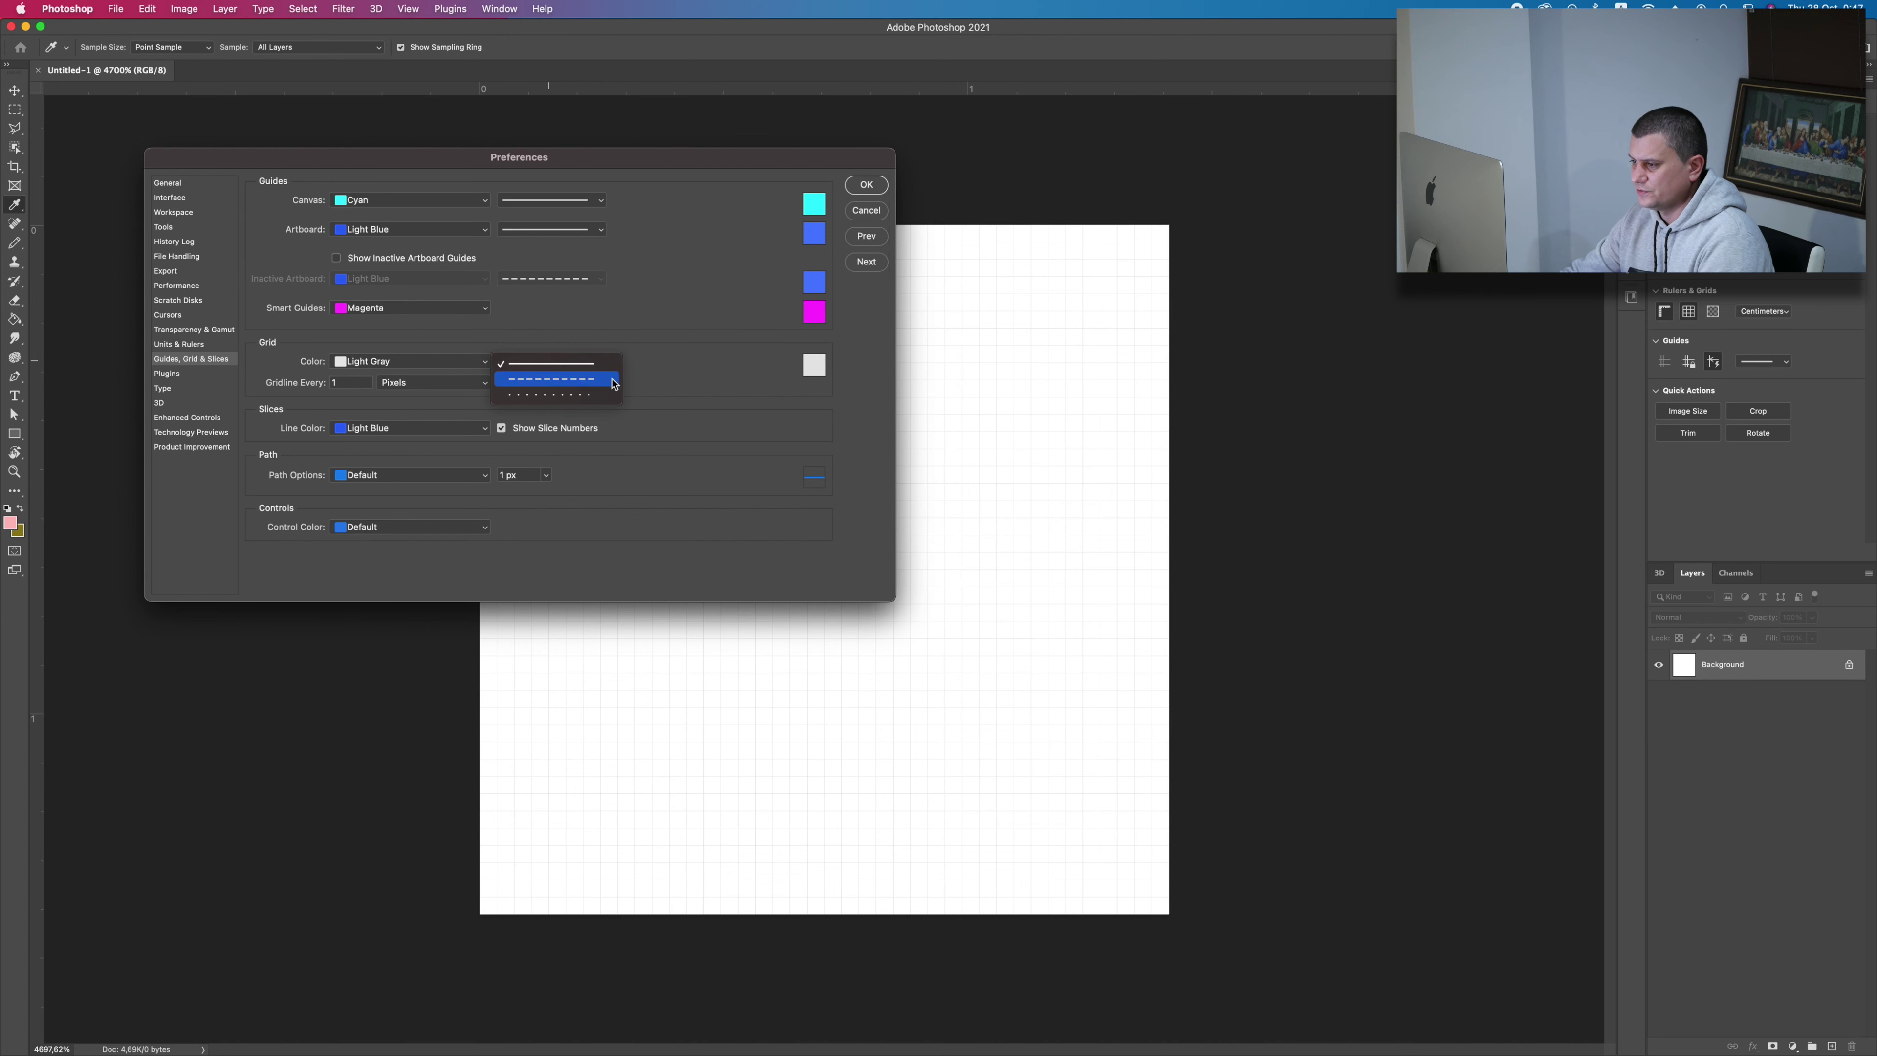
key(Escape)
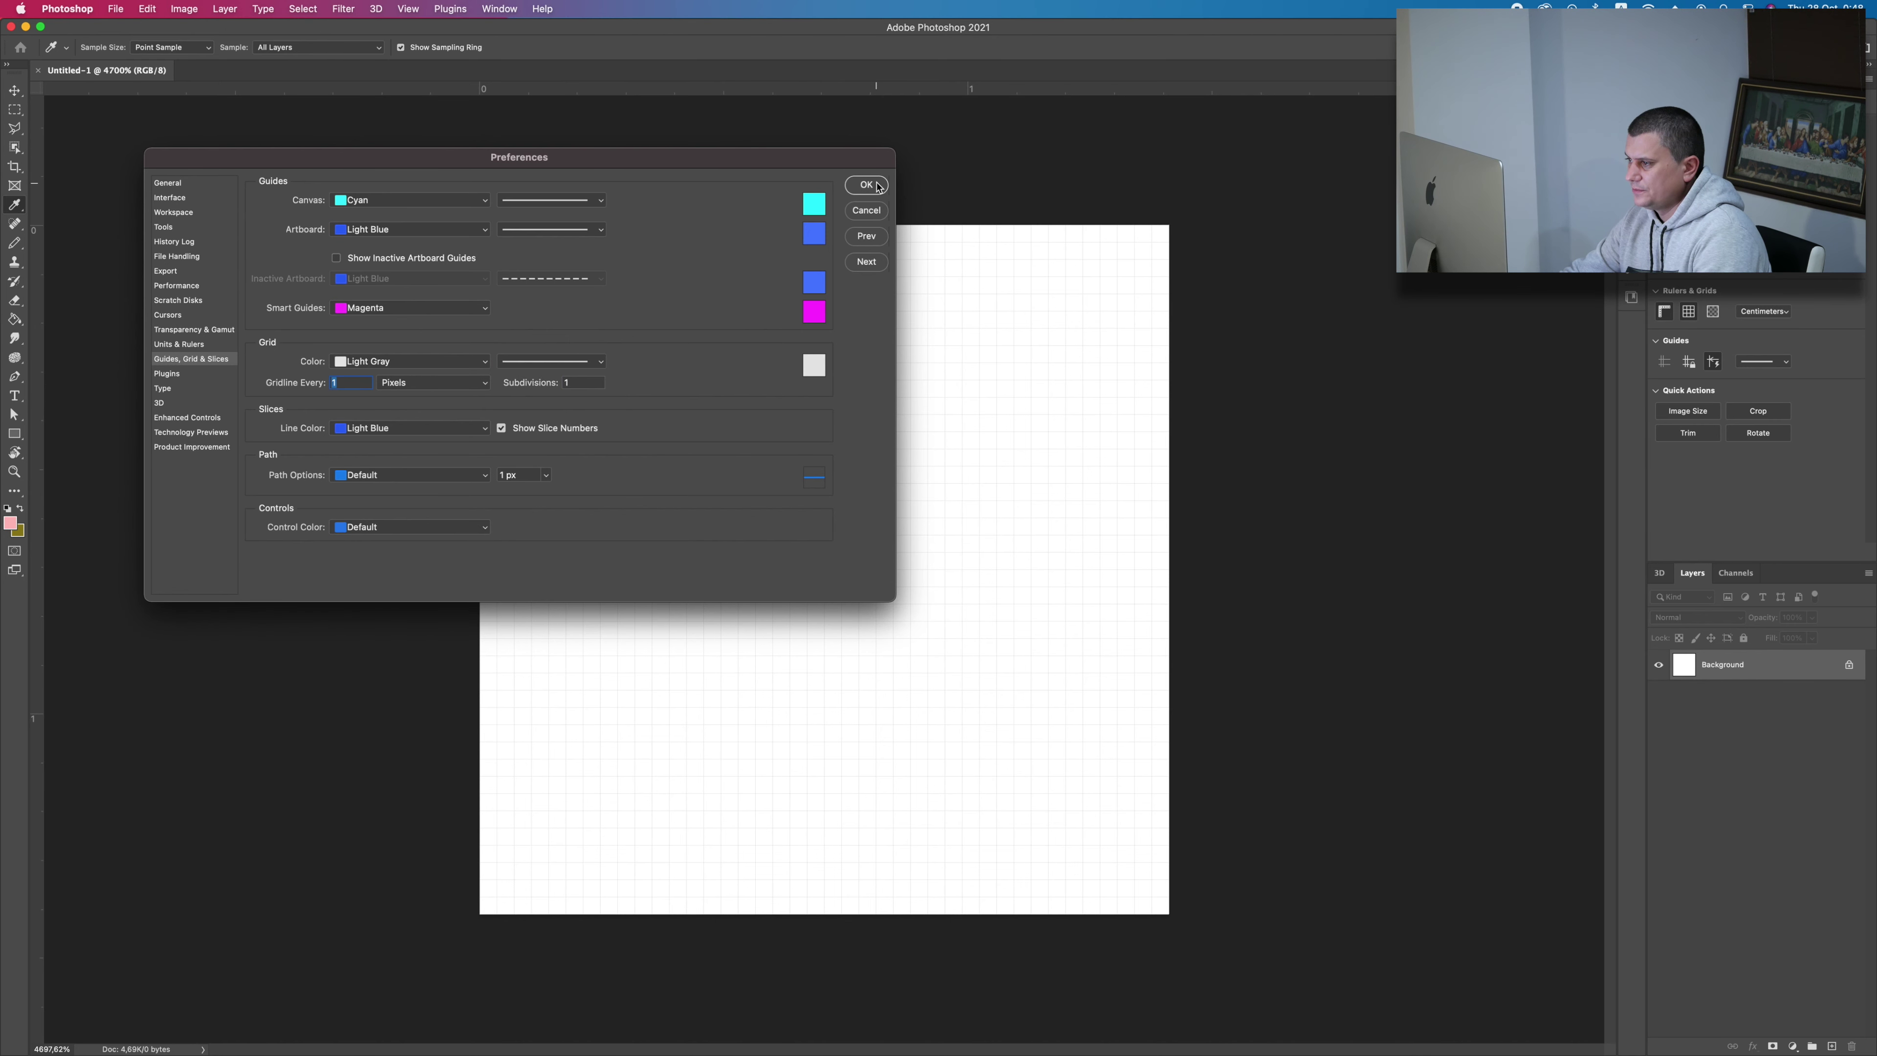
click(867, 185)
click(14, 244)
Switch to the Pencil tool with a 1 px brush size.
click(15, 246)
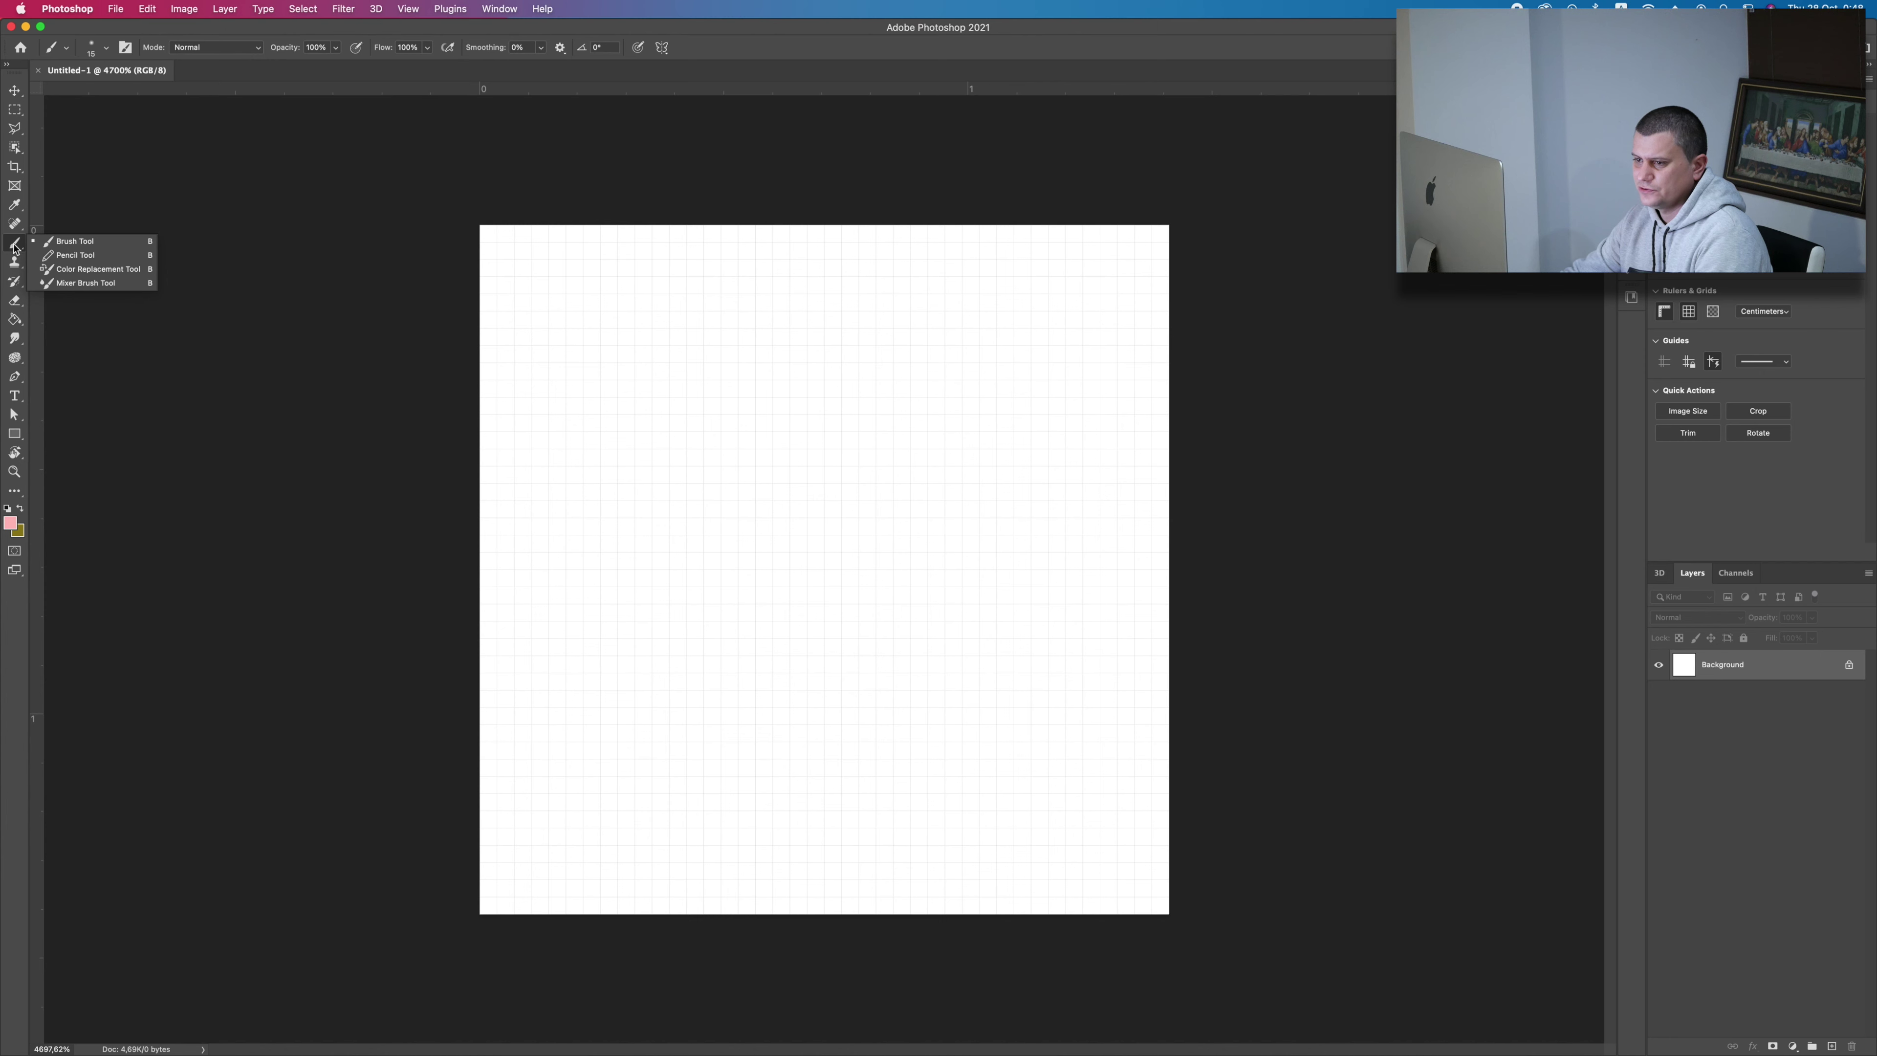
click(71, 257)
click(100, 52)
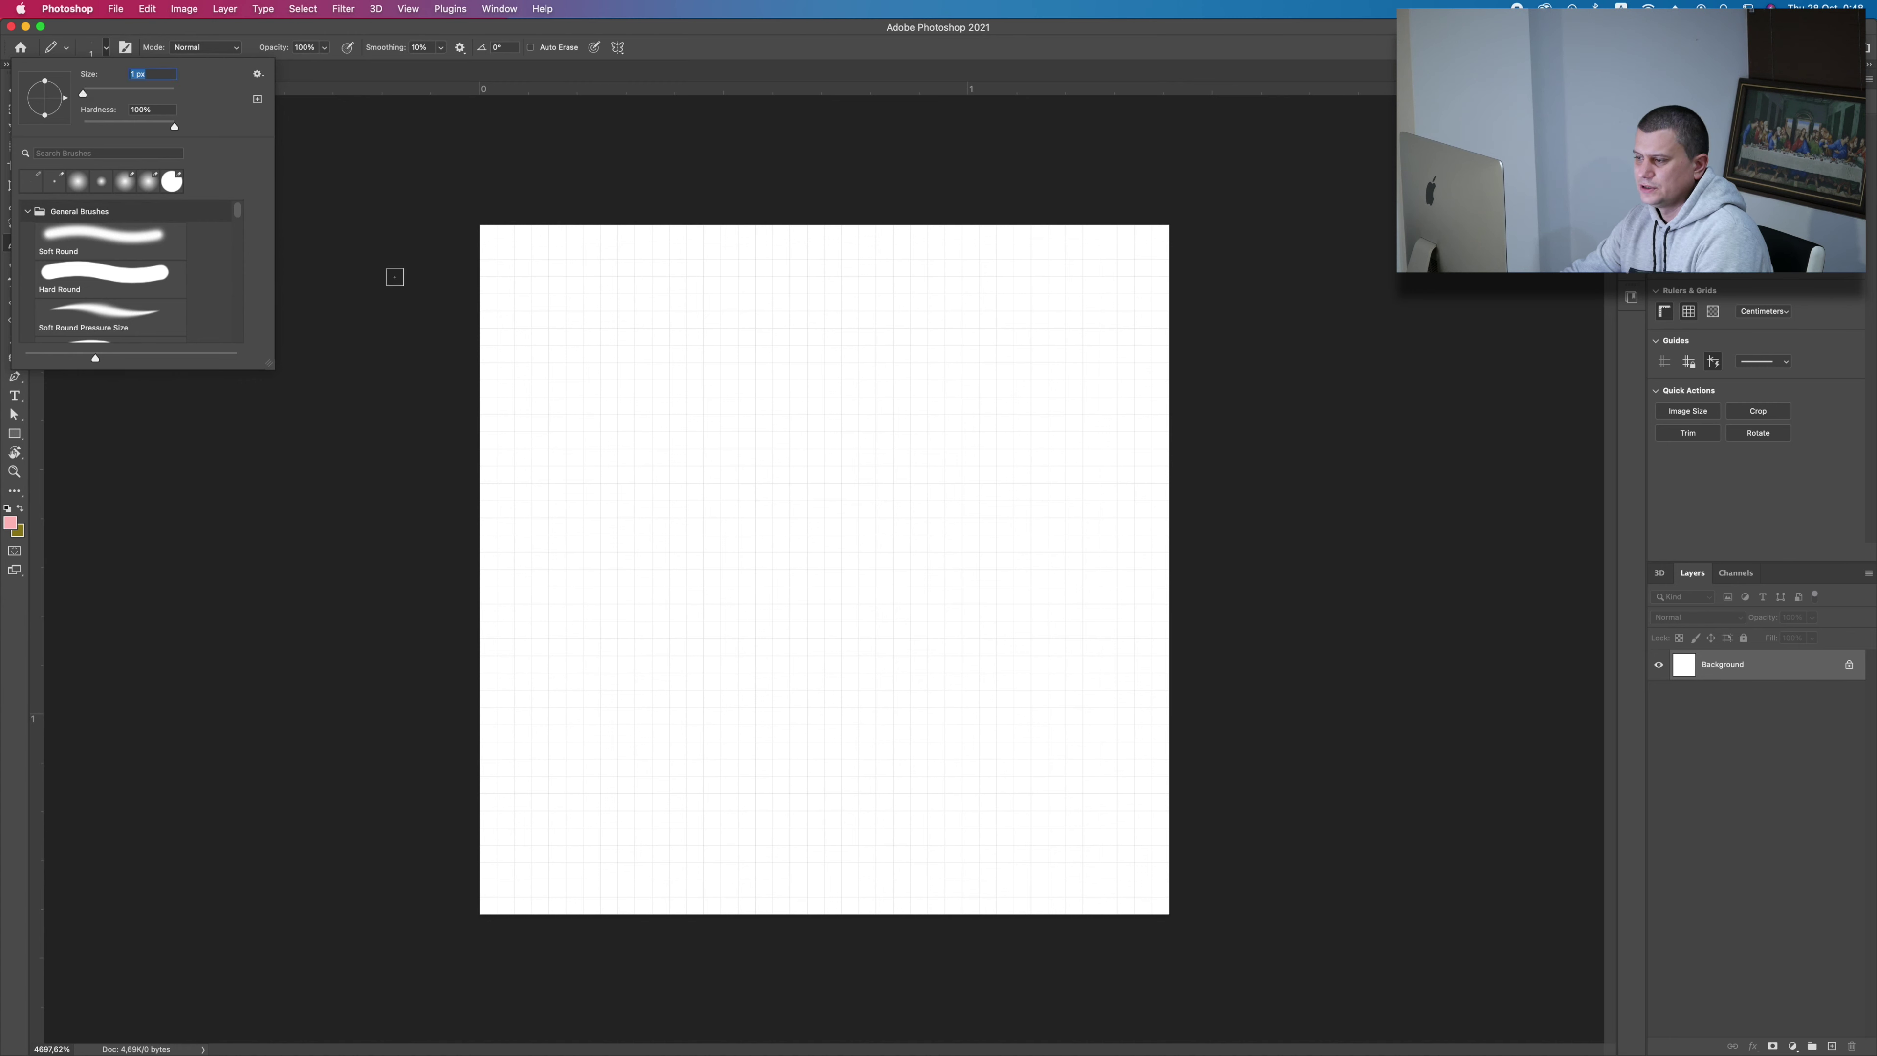
key(Return)
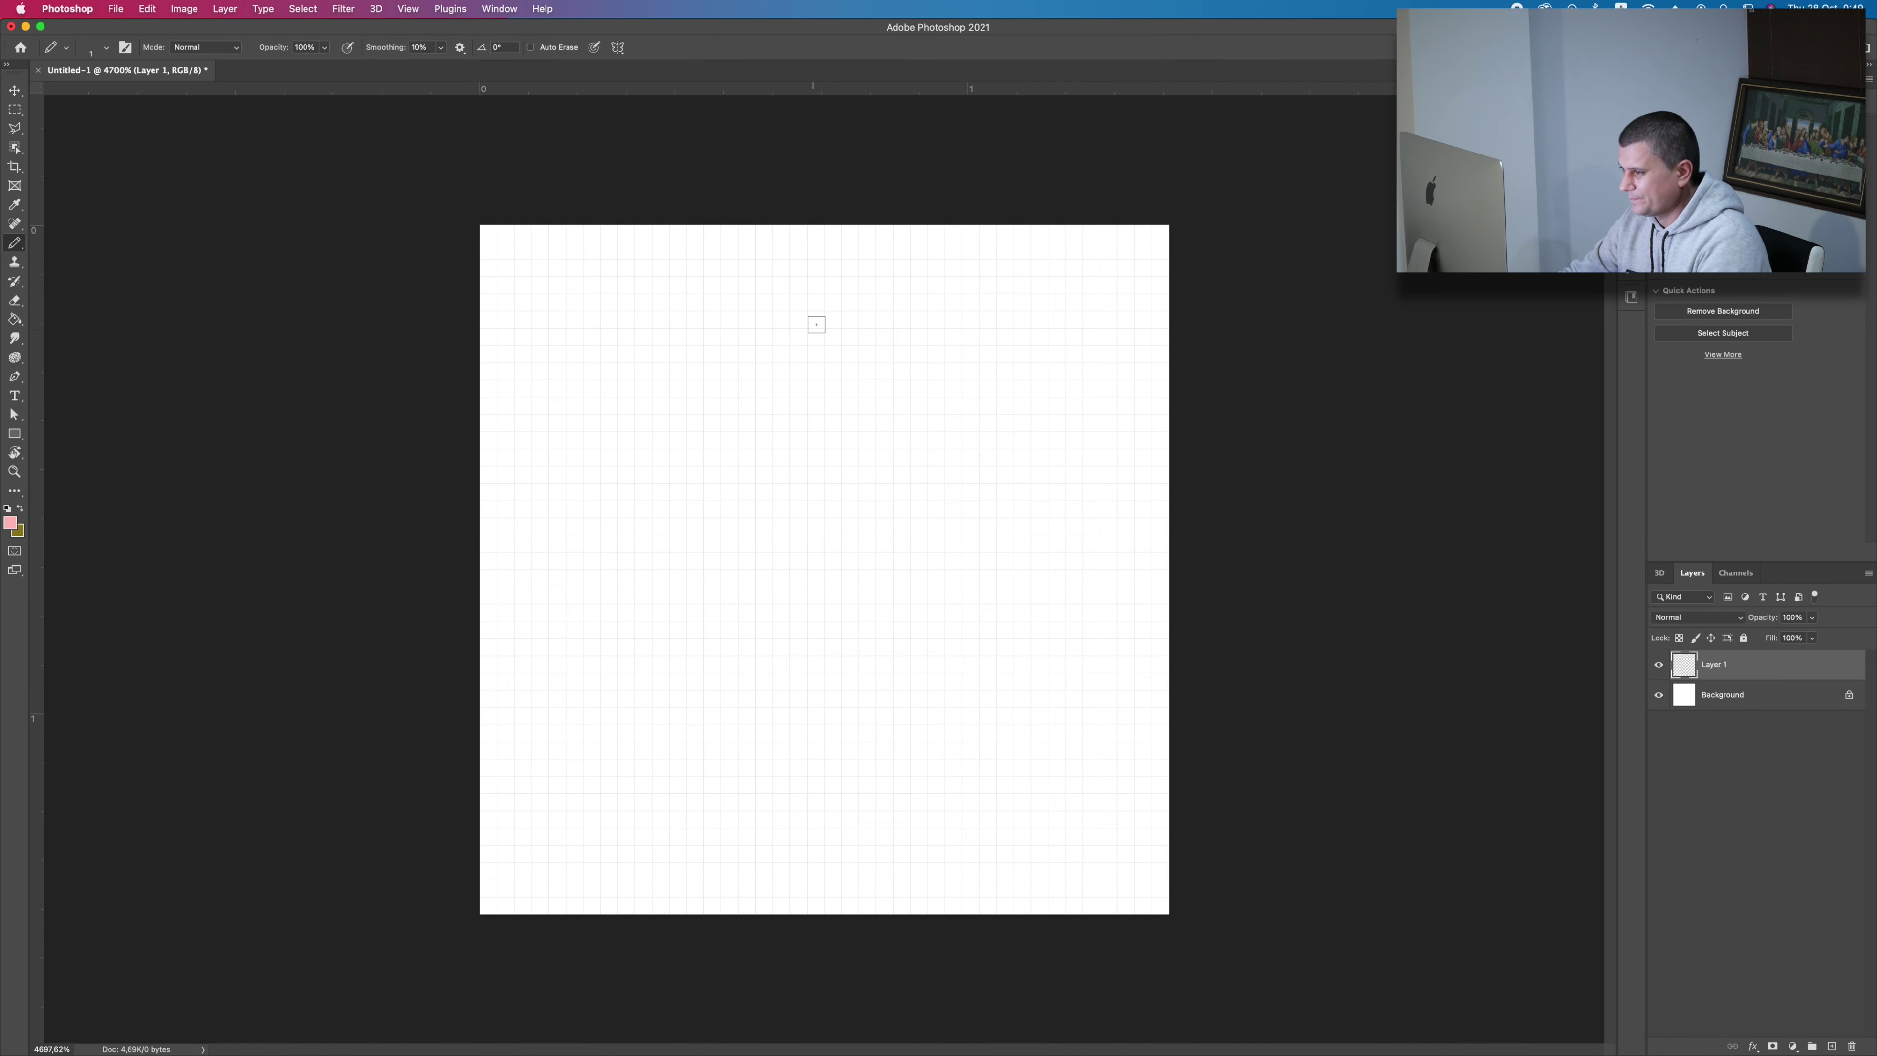
Draw and undo a short test stroke, then start choosing the foreground colour.
drag(809, 302, 763, 311)
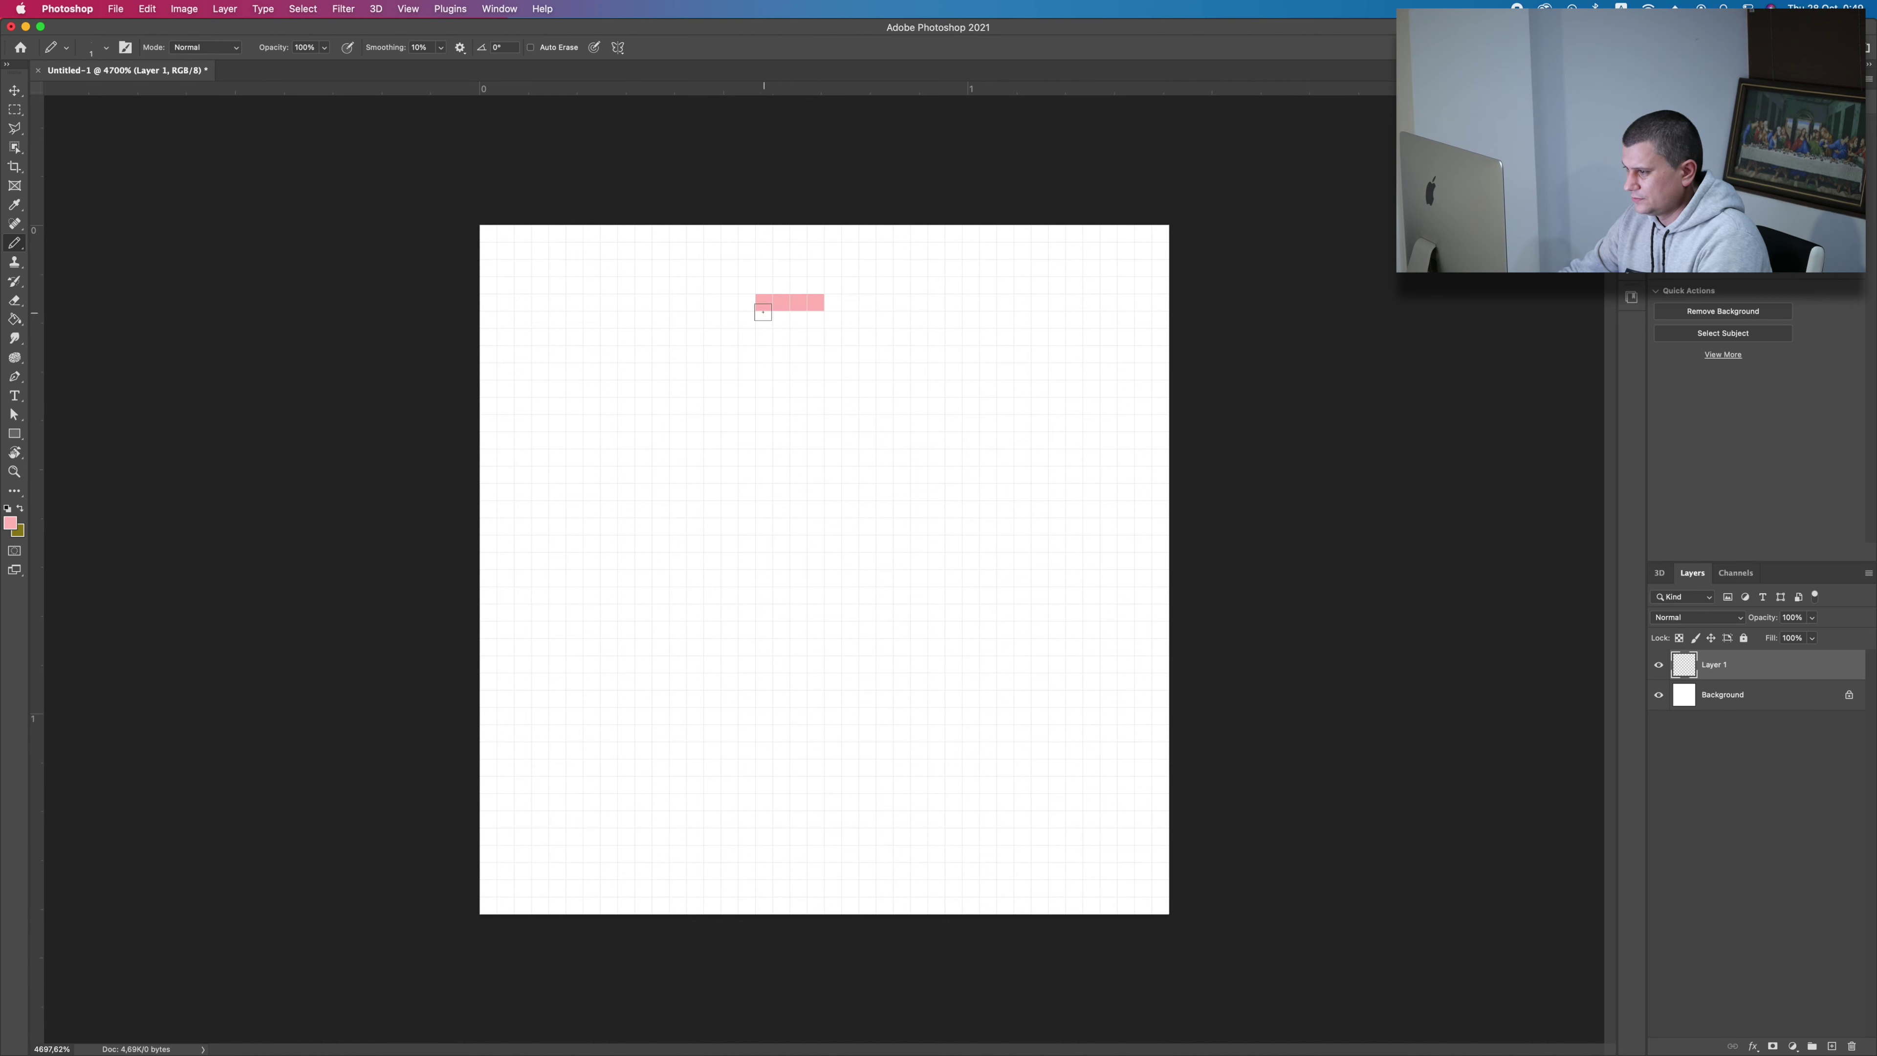
key(super+z)
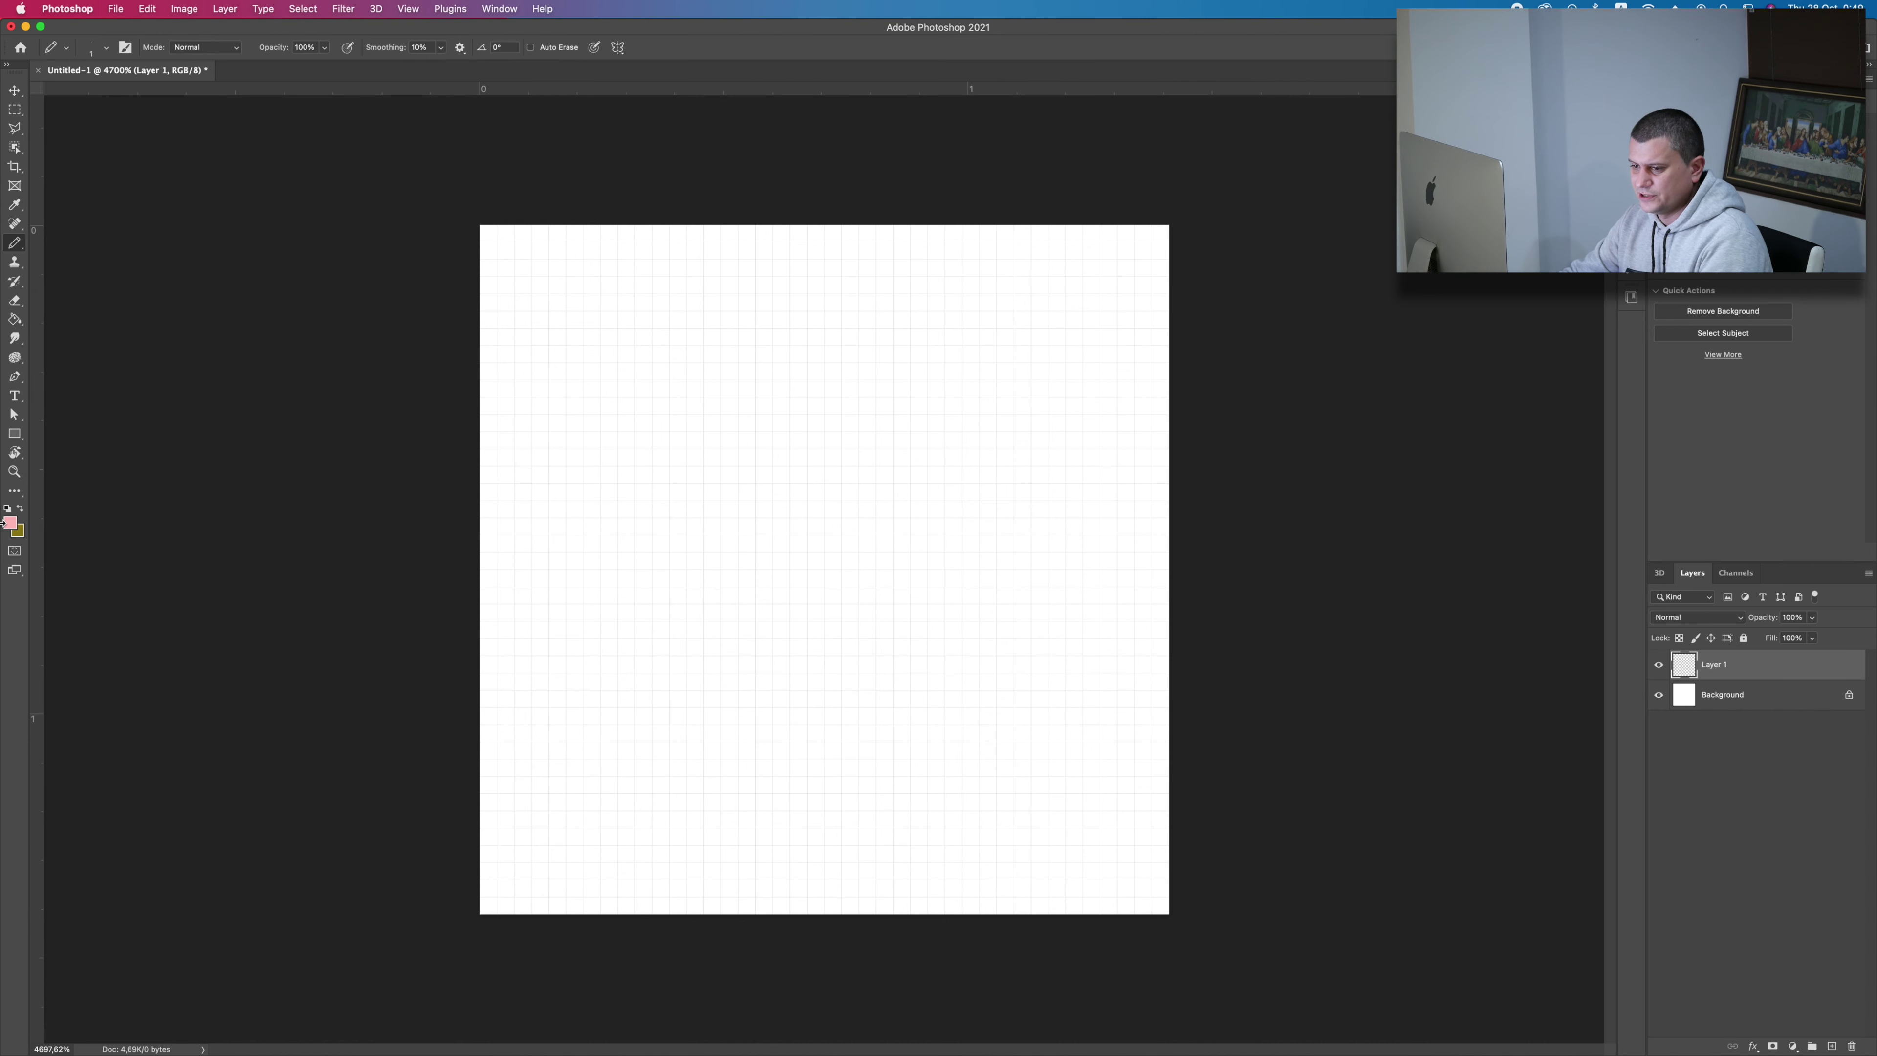
click(9, 523)
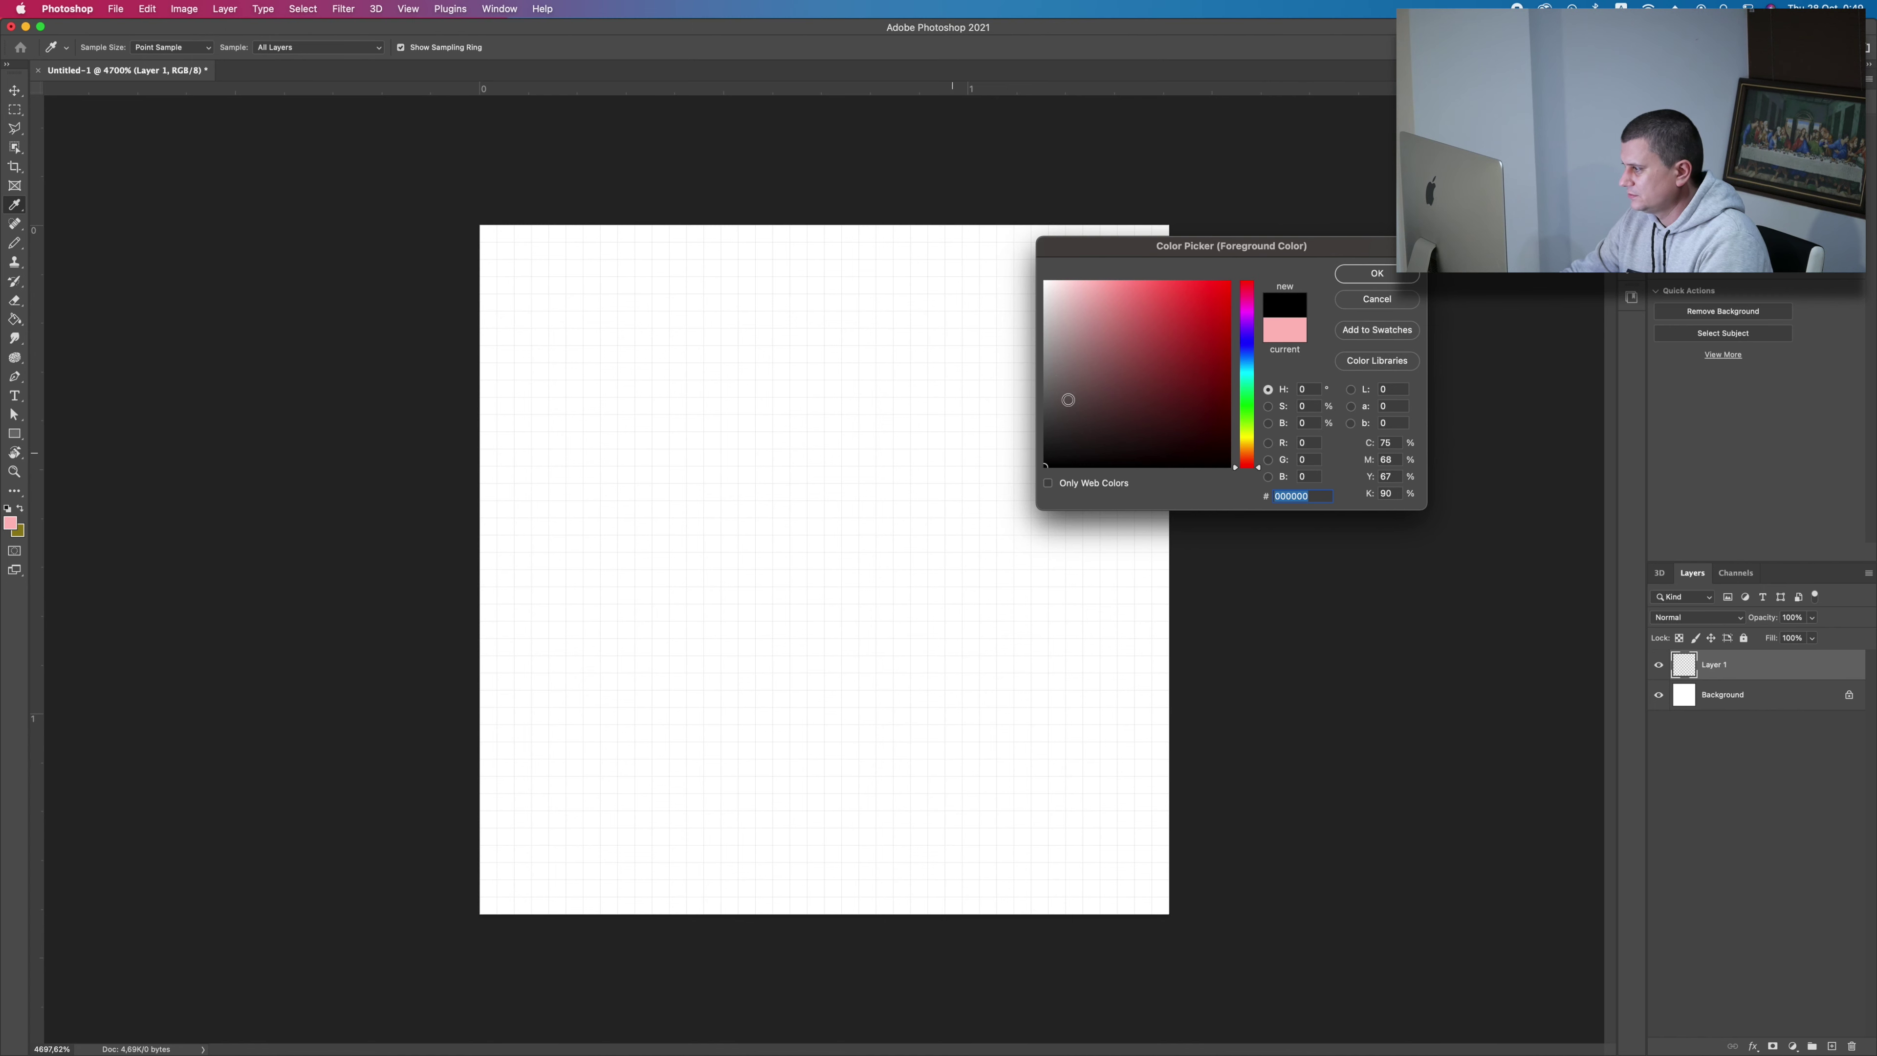
Draw the character's black outline, hair, eyes and mouth with the pencil.
click(1374, 276)
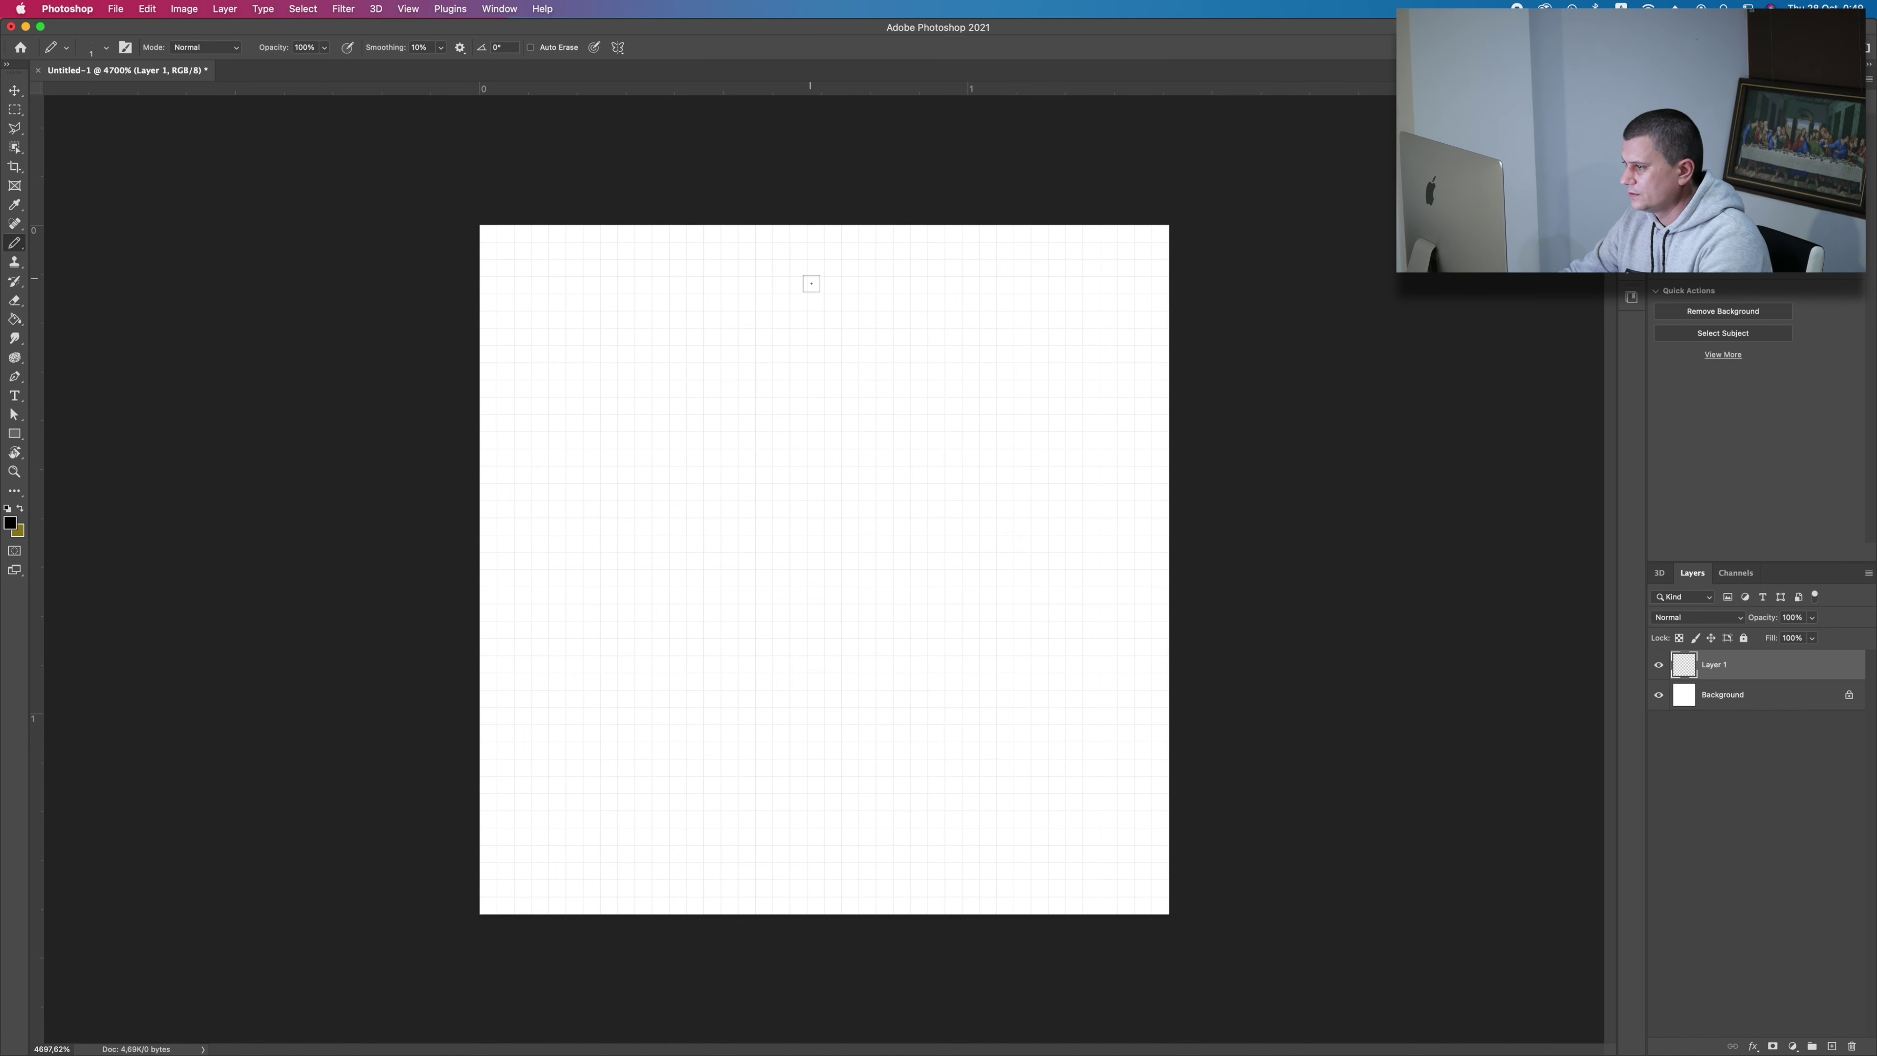
drag(764, 332, 835, 303)
mouse_move(736, 596)
mouse_down()
mouse_move(796, 874)
mouse_move(1005, 743)
mouse_move(867, 584)
mouse_up()
drag(746, 769, 712, 680)
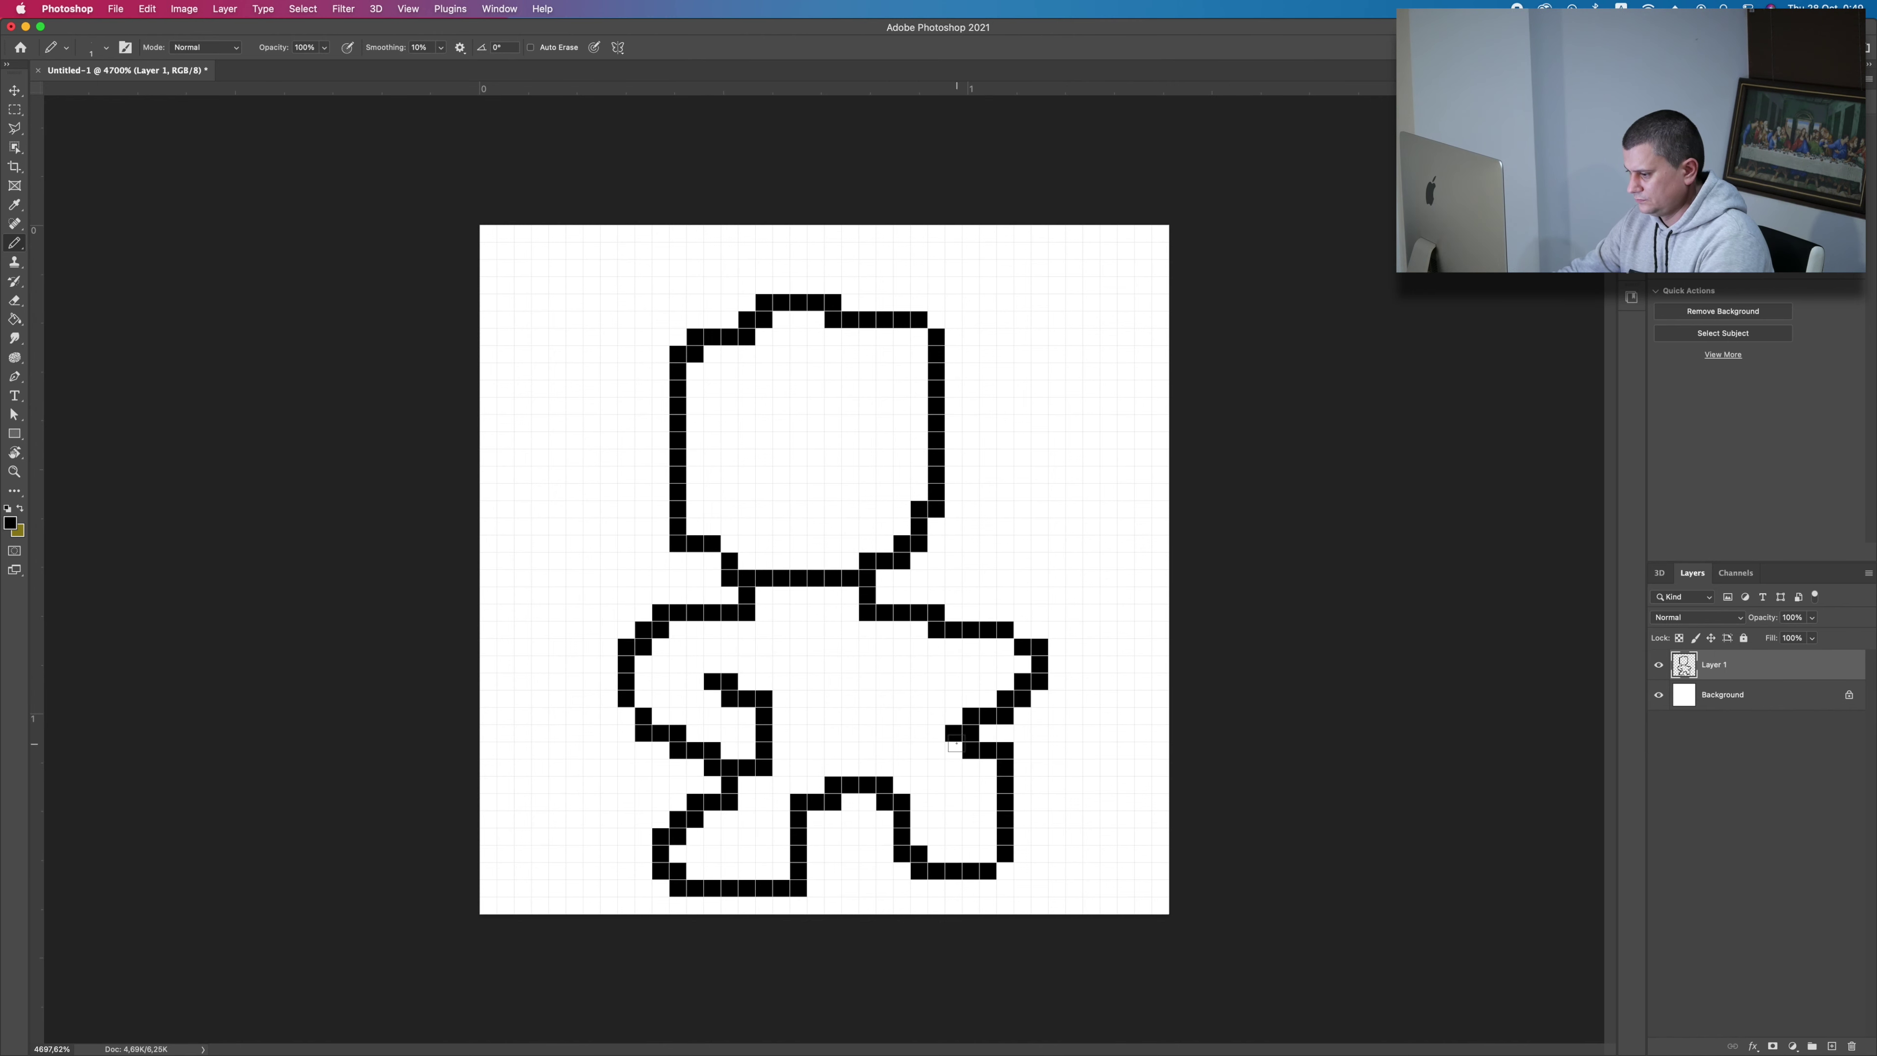
drag(953, 750, 921, 664)
mouse_move(695, 355)
mouse_down()
mouse_move(809, 347)
mouse_move(921, 388)
mouse_up()
drag(799, 355, 761, 407)
mouse_move(728, 440)
mouse_down()
mouse_move(747, 459)
mouse_move(850, 458)
mouse_up()
click(799, 542)
mouse_move(669, 536)
mouse_down()
mouse_move(509, 821)
mouse_move(721, 784)
mouse_move(728, 751)
mouse_up()
Fill the face, arms and chest pixels with yellow.
click(10, 523)
click(1144, 320)
key(Return)
drag(884, 732, 927, 702)
mouse_move(775, 377)
mouse_down()
mouse_move(726, 421)
mouse_move(879, 362)
mouse_move(902, 510)
mouse_move(695, 548)
mouse_move(816, 451)
mouse_move(858, 547)
mouse_move(799, 459)
mouse_up()
click(781, 648)
click(816, 647)
Colour the chest emblem, cape and boots red.
click(11, 524)
click(1186, 314)
key(Return)
mouse_move(799, 629)
mouse_down()
mouse_move(765, 647)
mouse_move(799, 680)
mouse_up()
mouse_move(714, 558)
mouse_down()
mouse_move(610, 595)
mouse_move(510, 414)
mouse_move(595, 695)
mouse_move(555, 591)
mouse_move(525, 815)
mouse_move(606, 703)
mouse_move(695, 769)
mouse_up()
mouse_move(776, 821)
mouse_down()
mouse_move(688, 828)
mouse_move(769, 868)
mouse_up()
mouse_move(960, 769)
mouse_down()
mouse_move(916, 820)
mouse_move(954, 814)
mouse_up()
Colour the legs, torso, shoulders and arms blue.
click(11, 523)
click(1178, 309)
key(Return)
mouse_move(747, 813)
mouse_down()
mouse_move(783, 688)
mouse_move(817, 728)
mouse_move(806, 599)
mouse_move(946, 703)
mouse_move(1019, 666)
mouse_up()
mouse_move(643, 665)
mouse_down()
mouse_move(683, 701)
mouse_move(754, 666)
mouse_move(662, 681)
mouse_up()
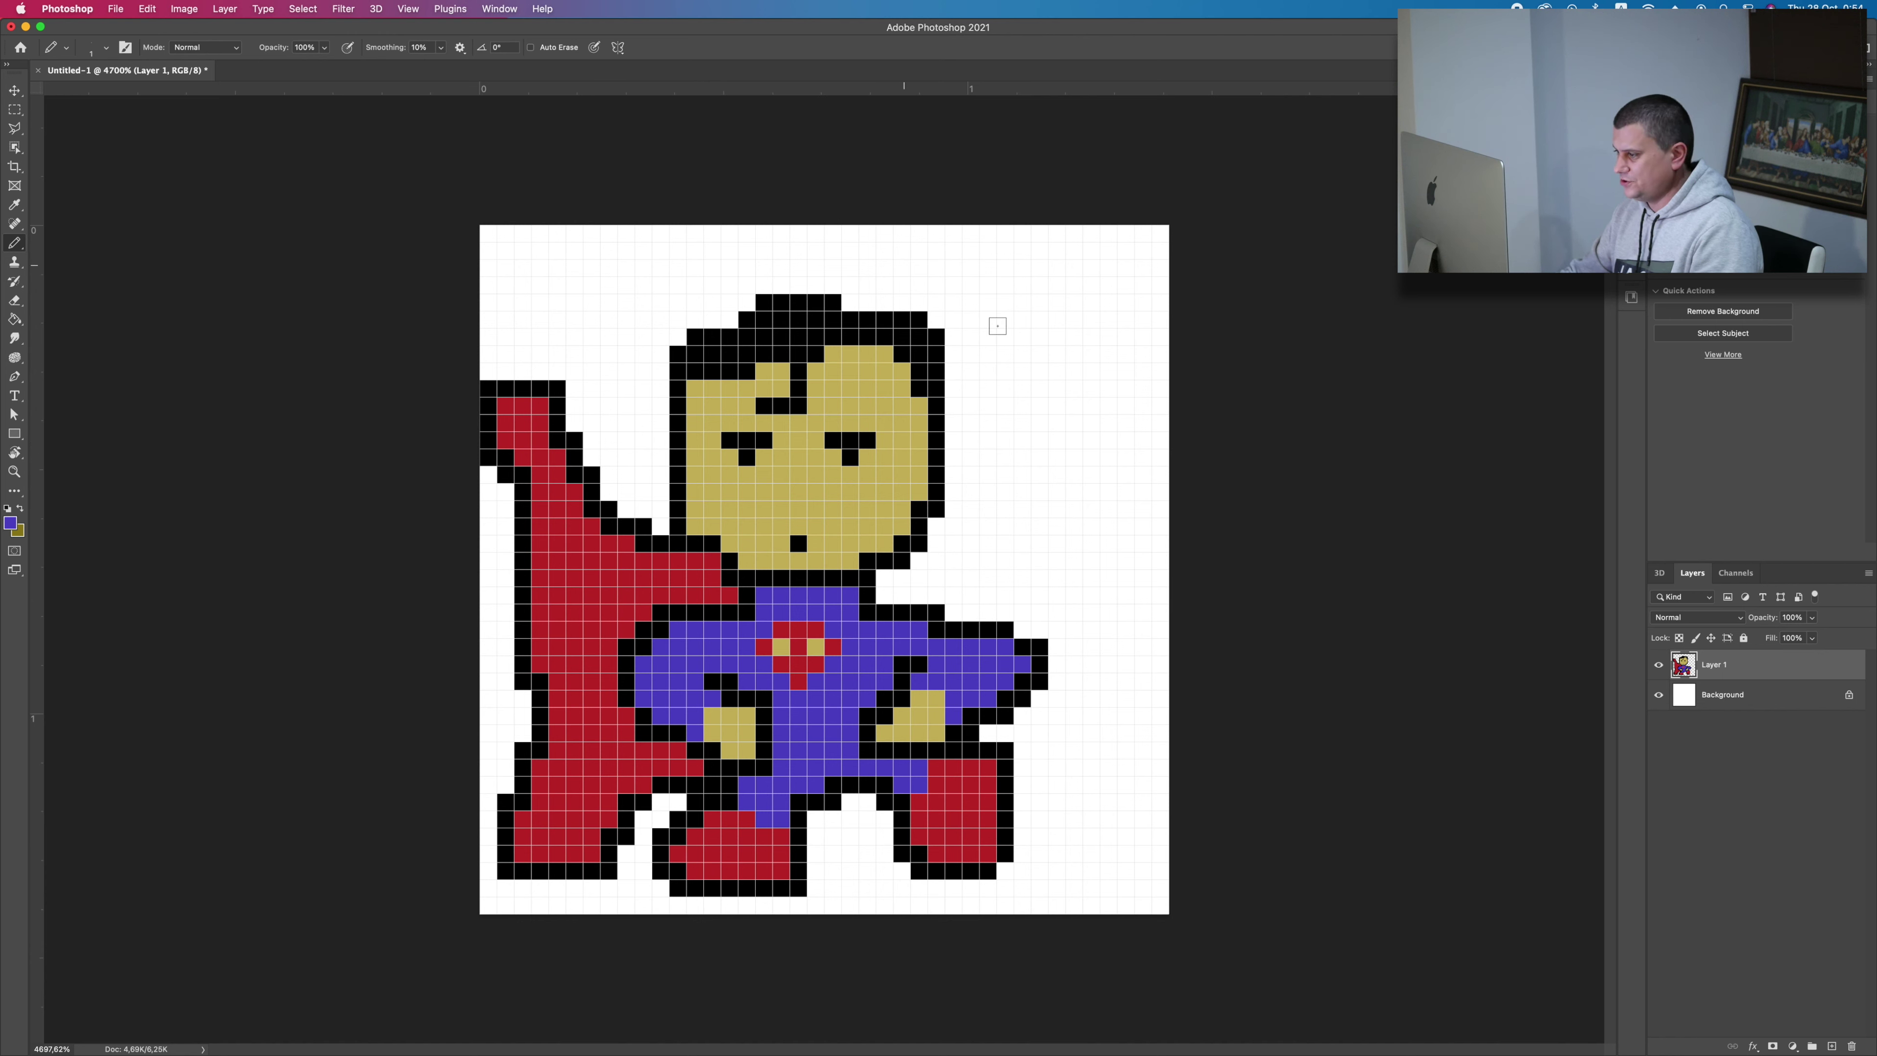
Toggle the Background layer off and on to check transparency, then view at 100%.
click(1659, 695)
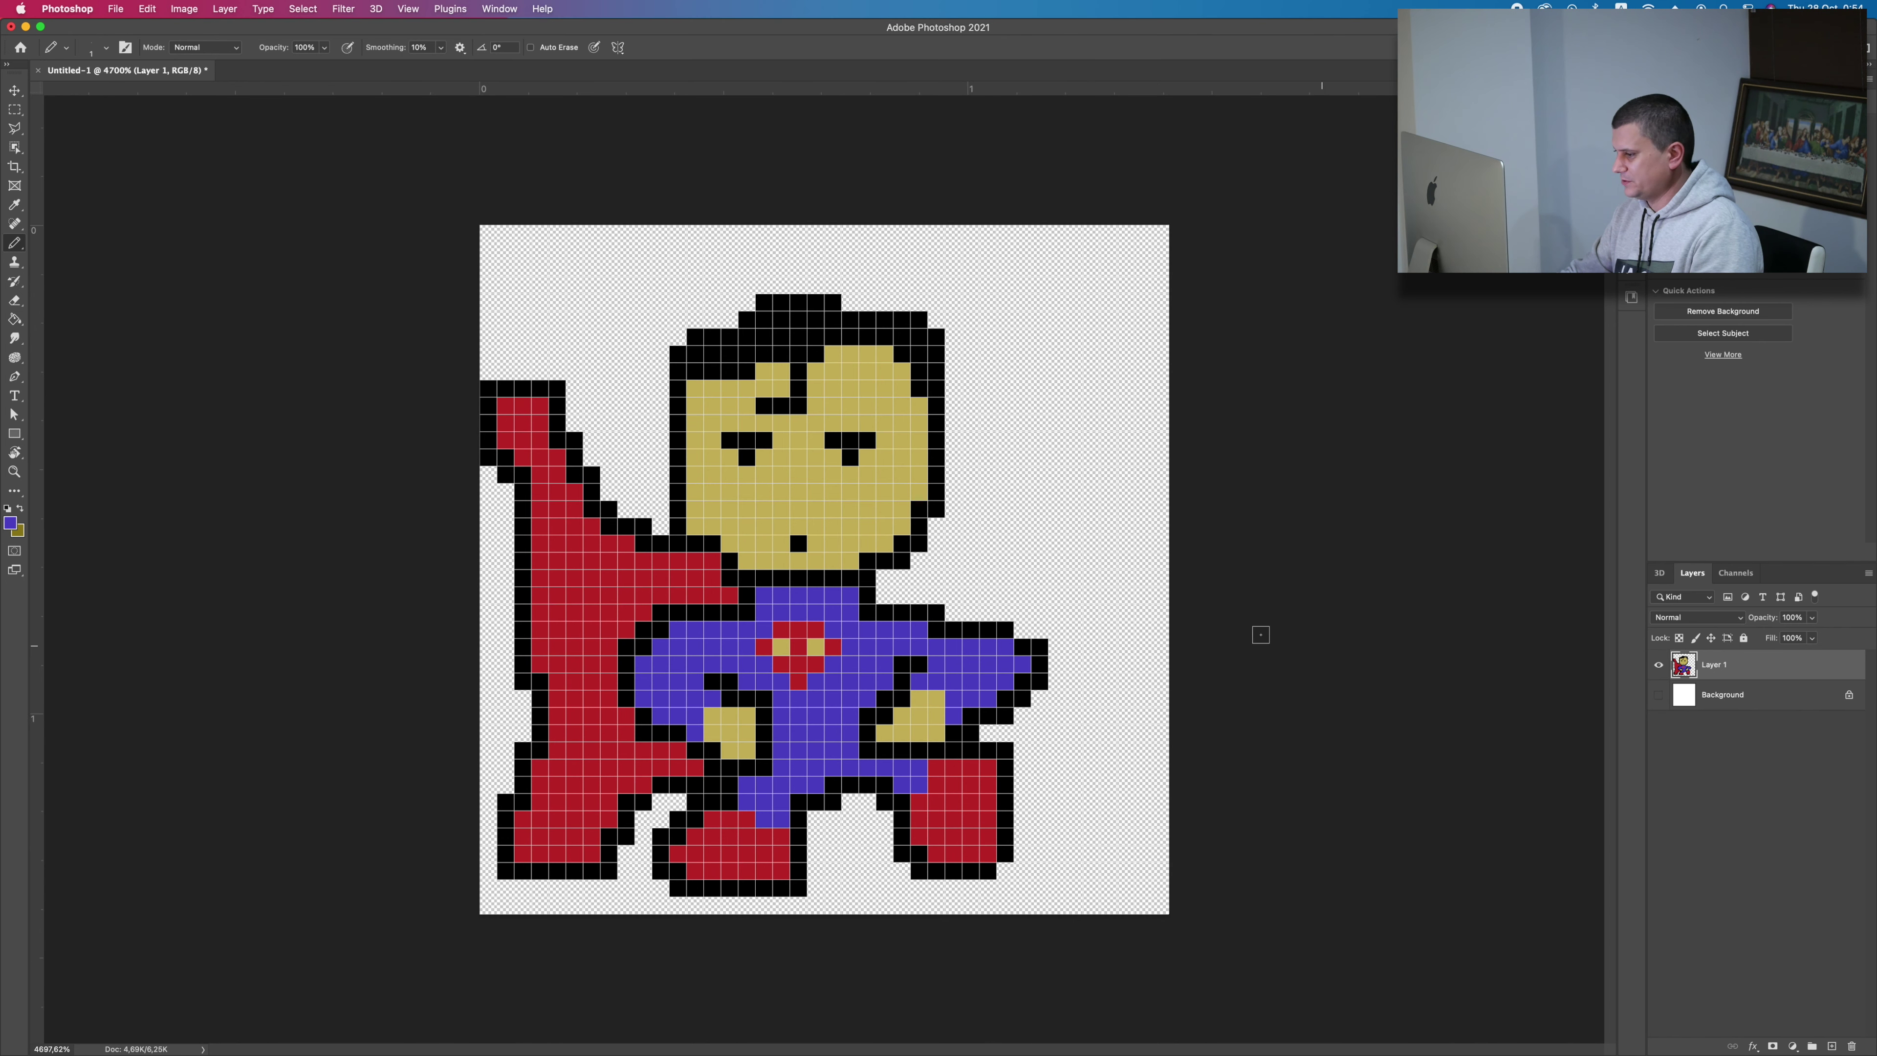
click(1660, 696)
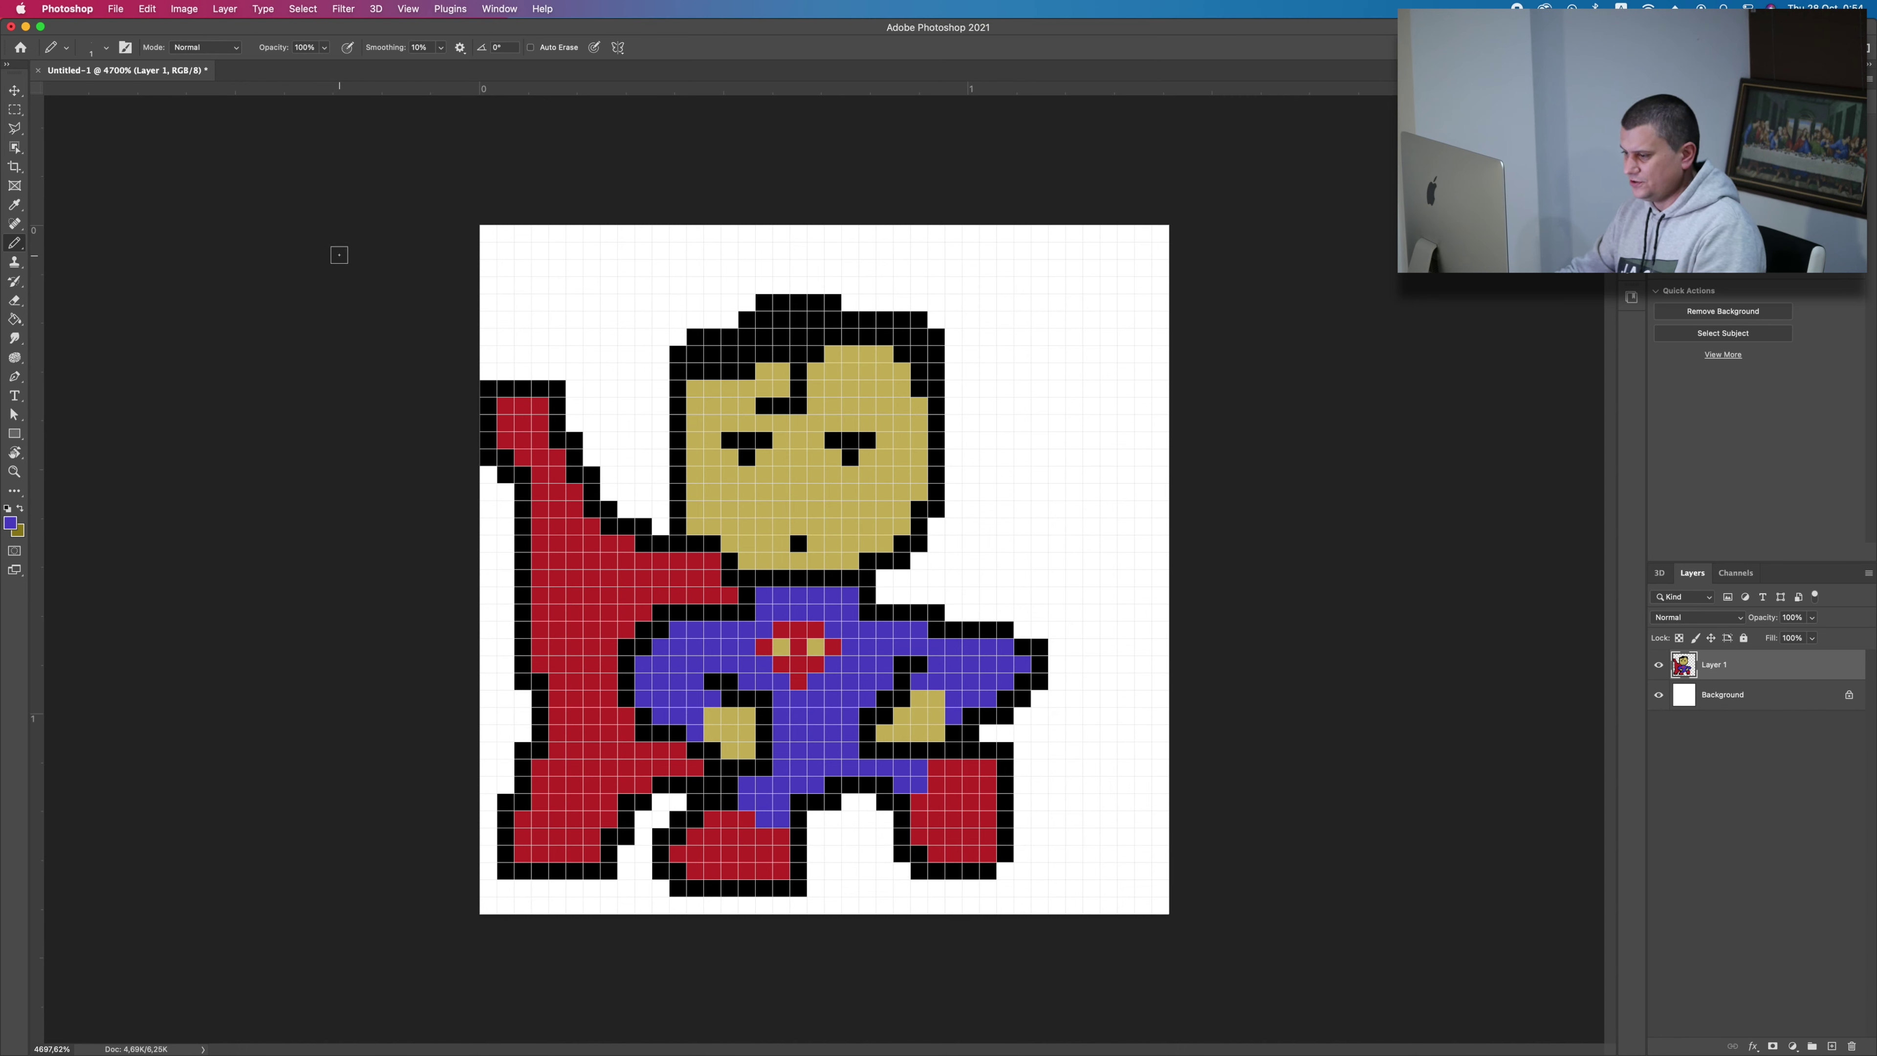
scroll(800, 503, down, 10)
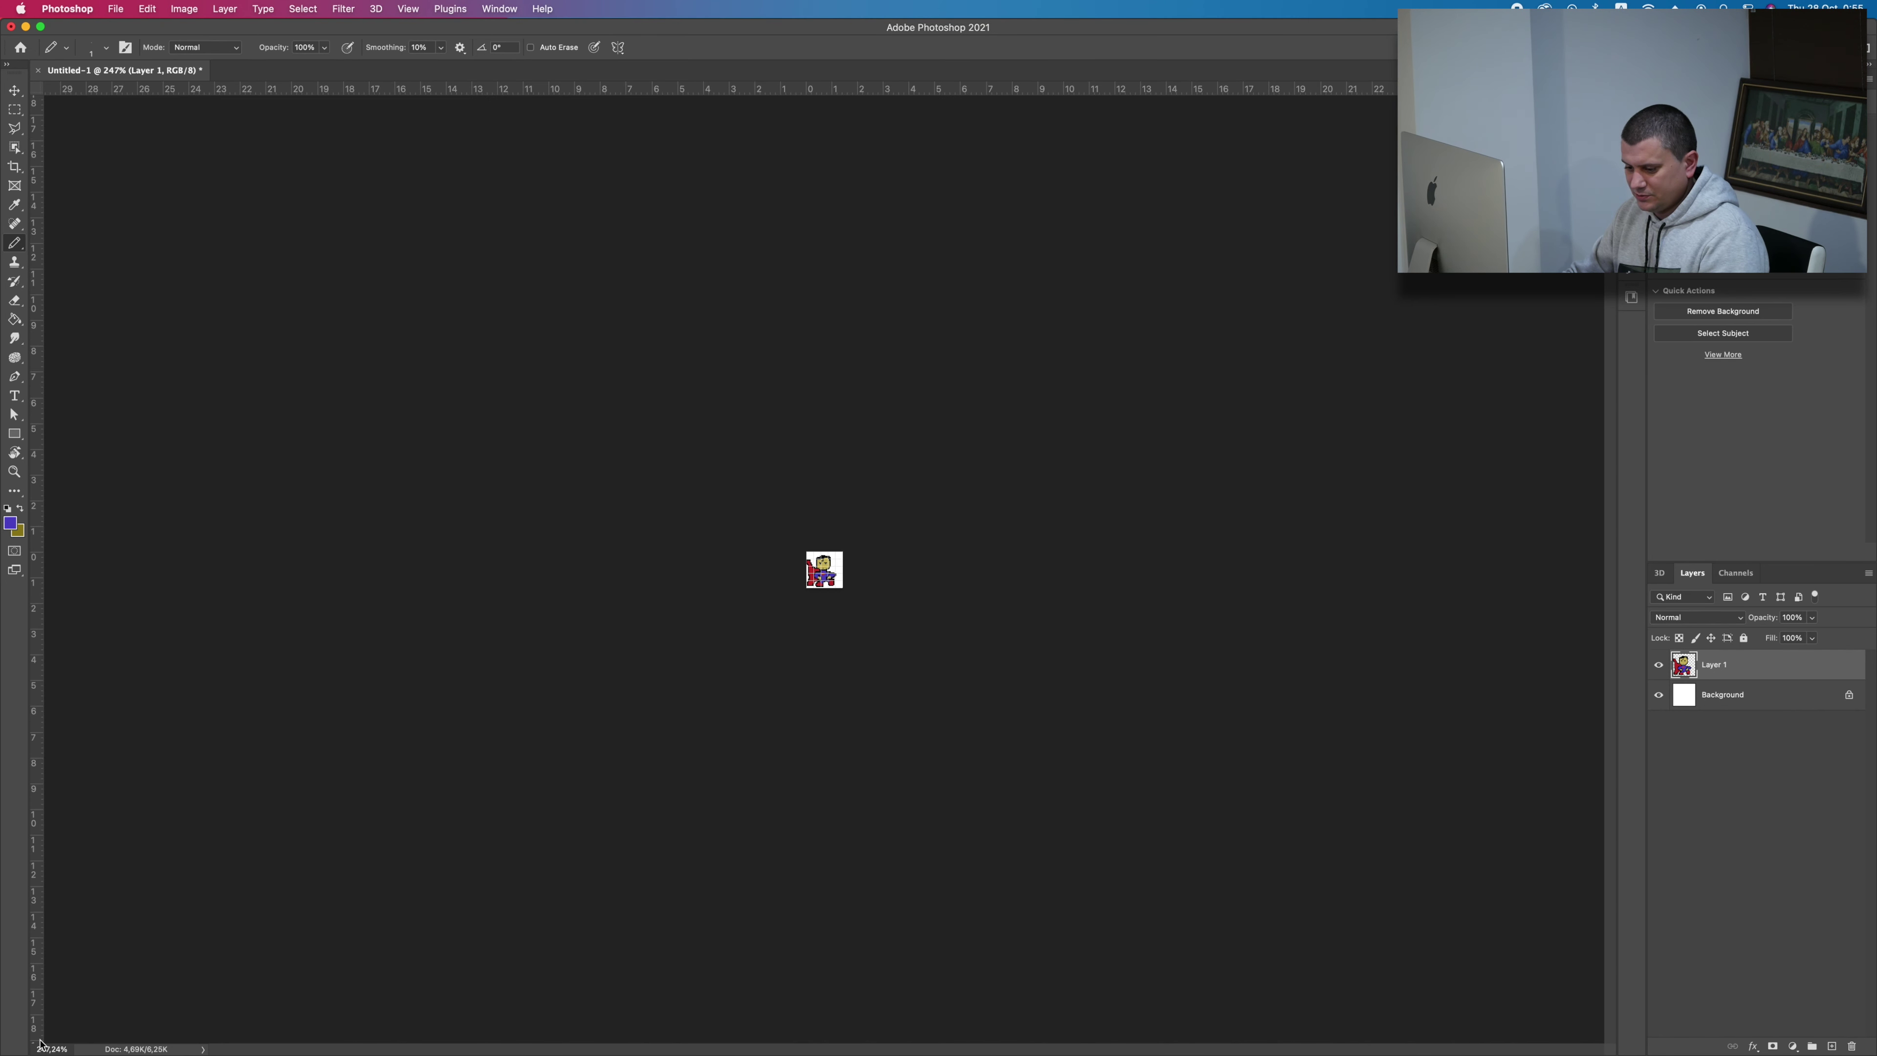
text(100)
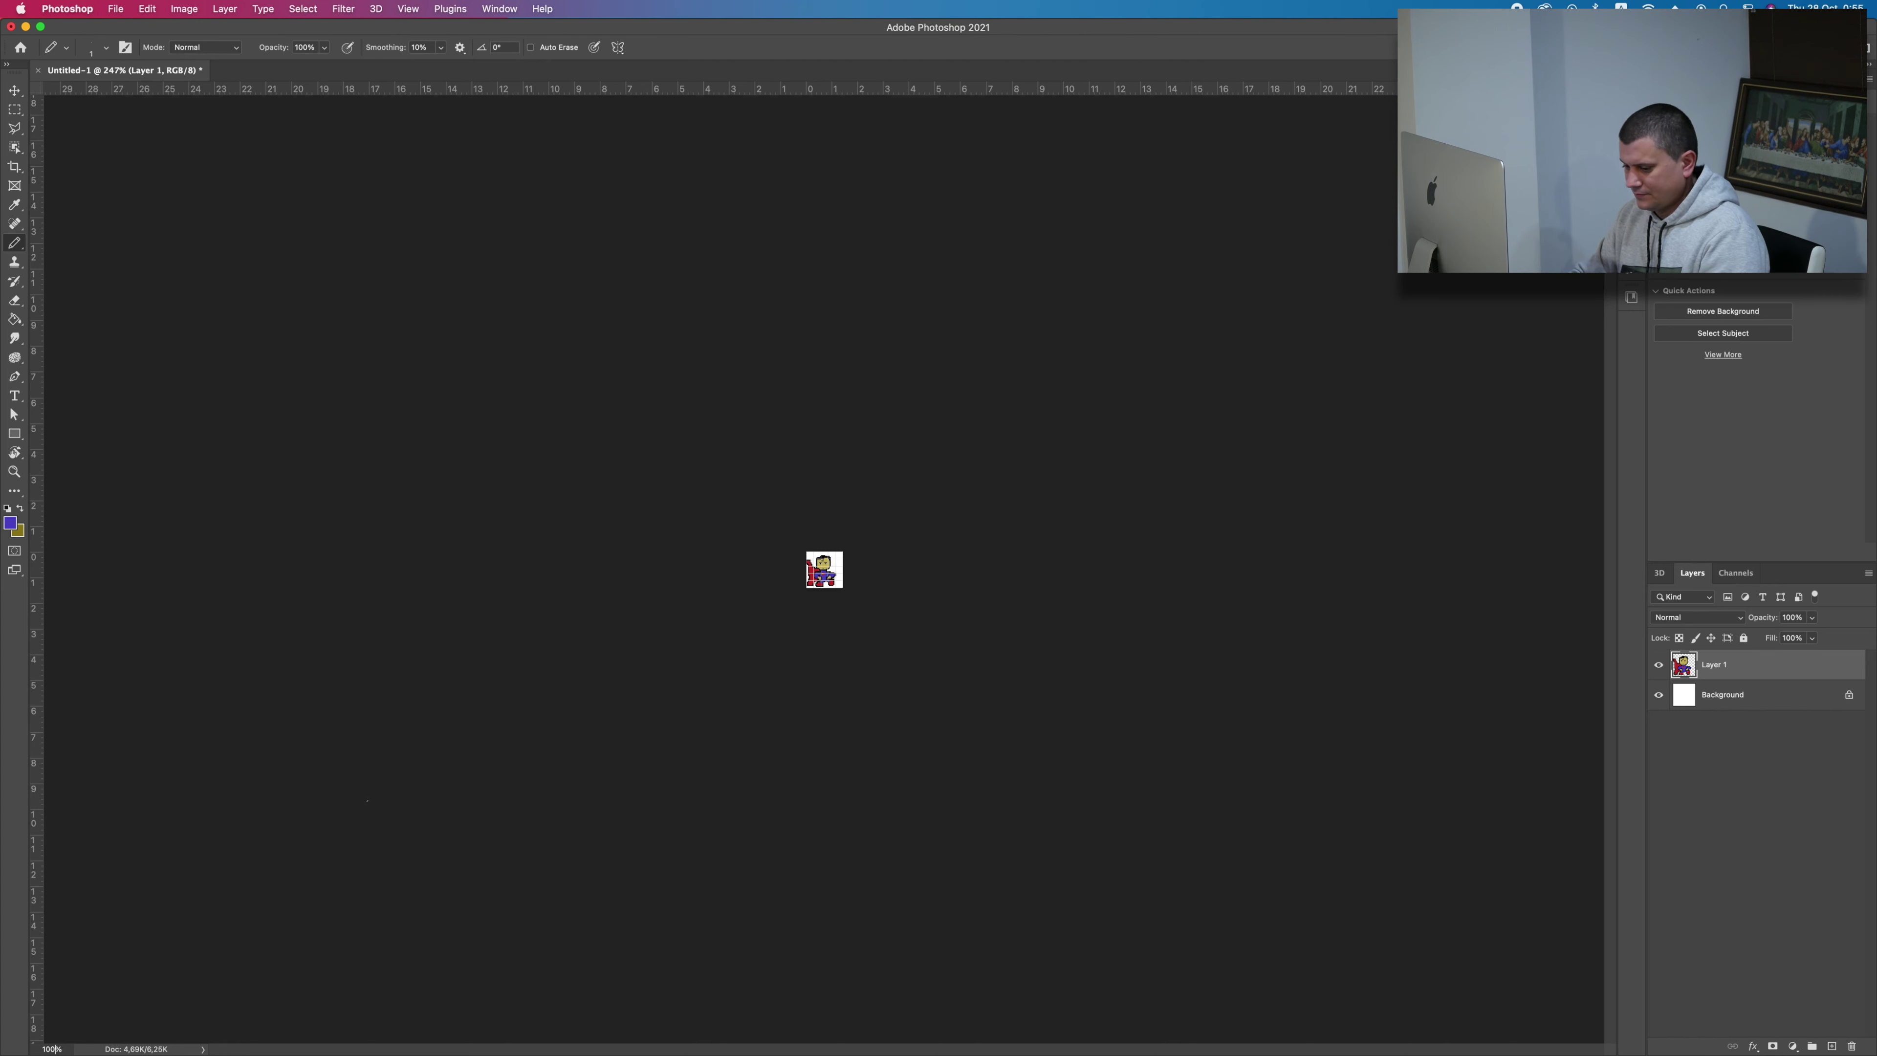
key(Return)
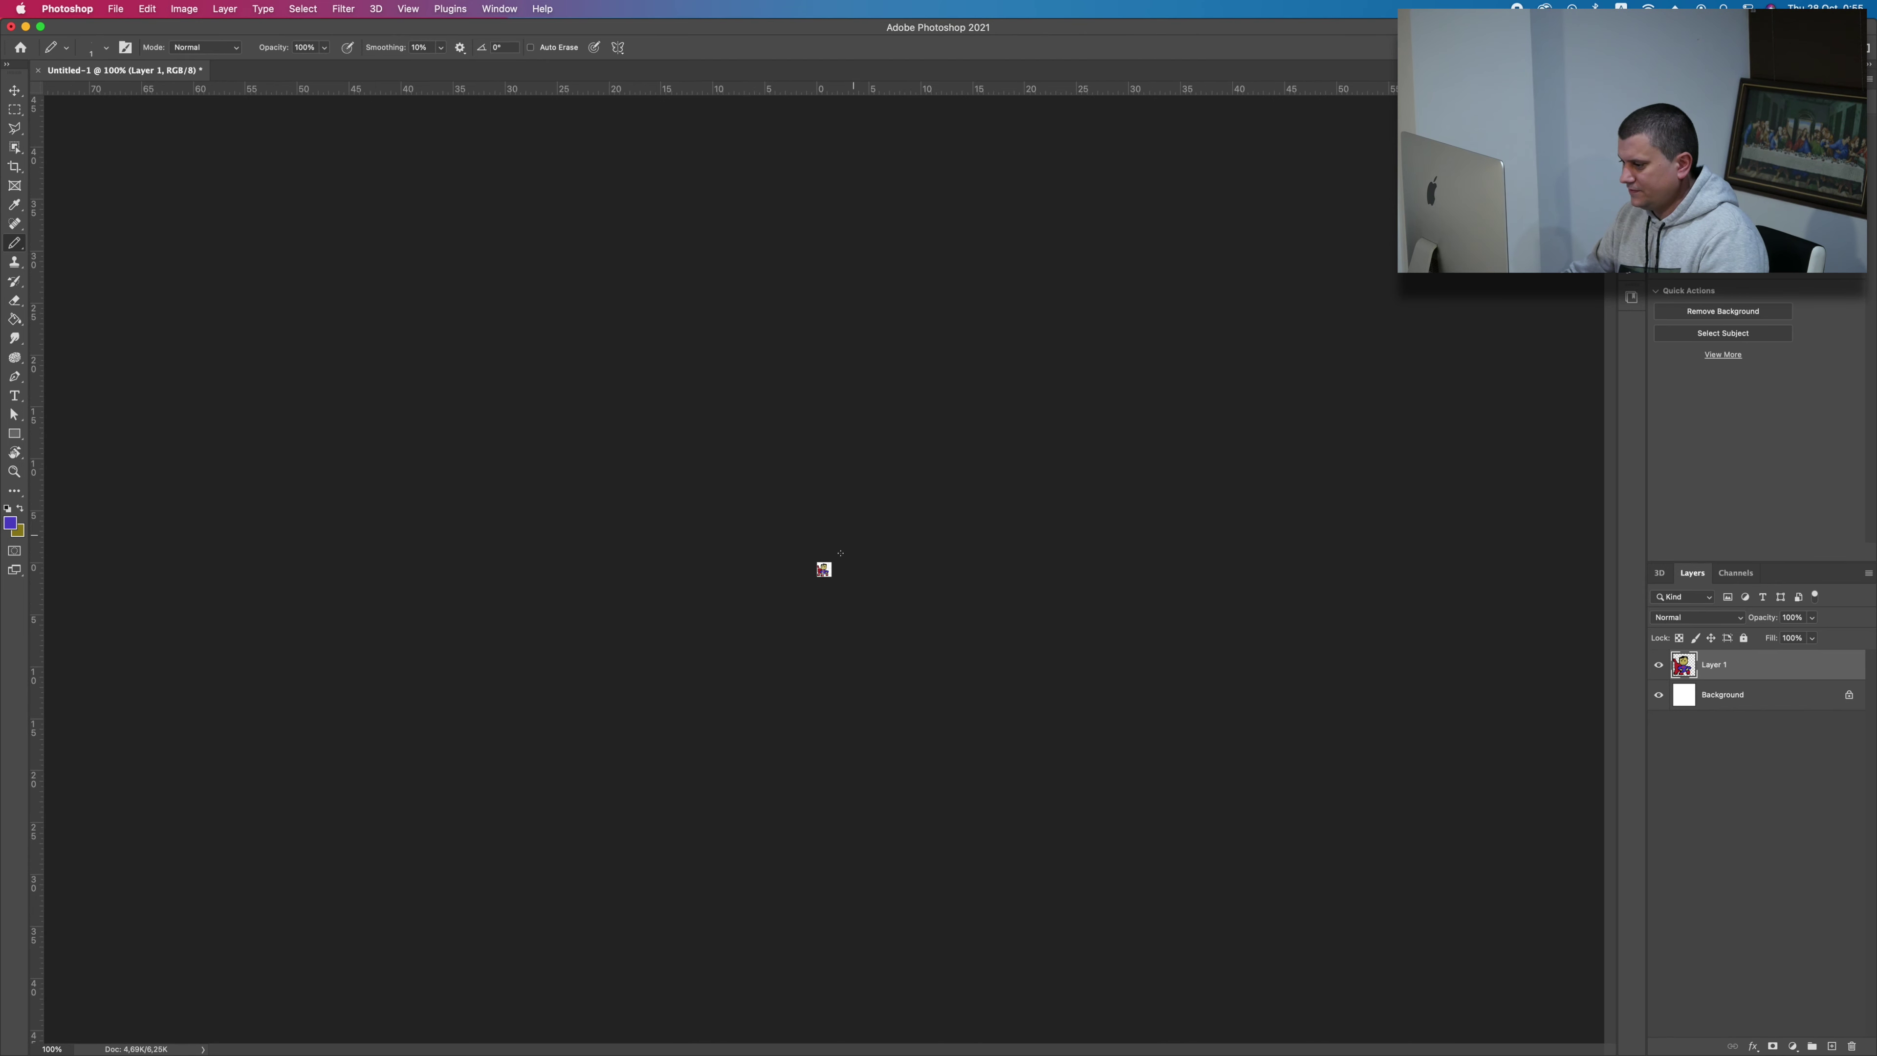
scroll(841, 552, up, 10)
scroll(1035, 480, down, 3)
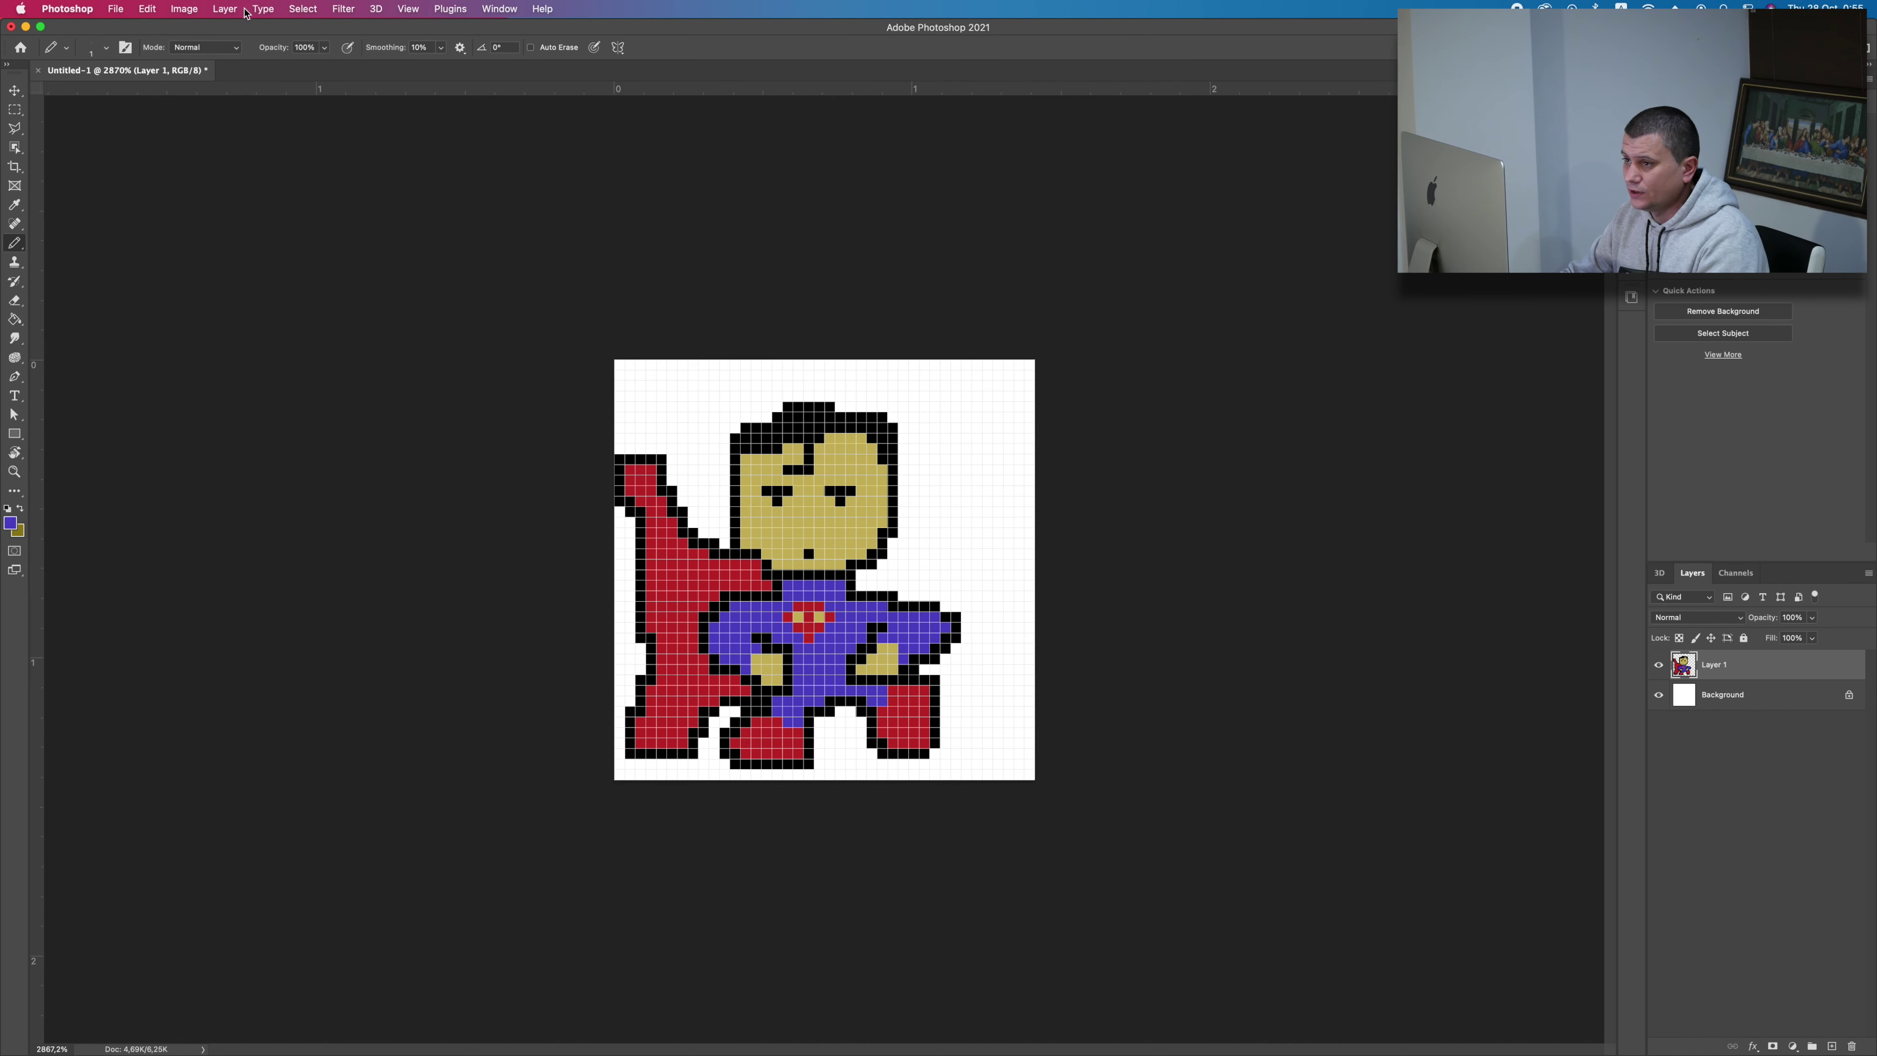
Turn off the pixel grid overlay.
click(409, 9)
mouse_move(409, 302)
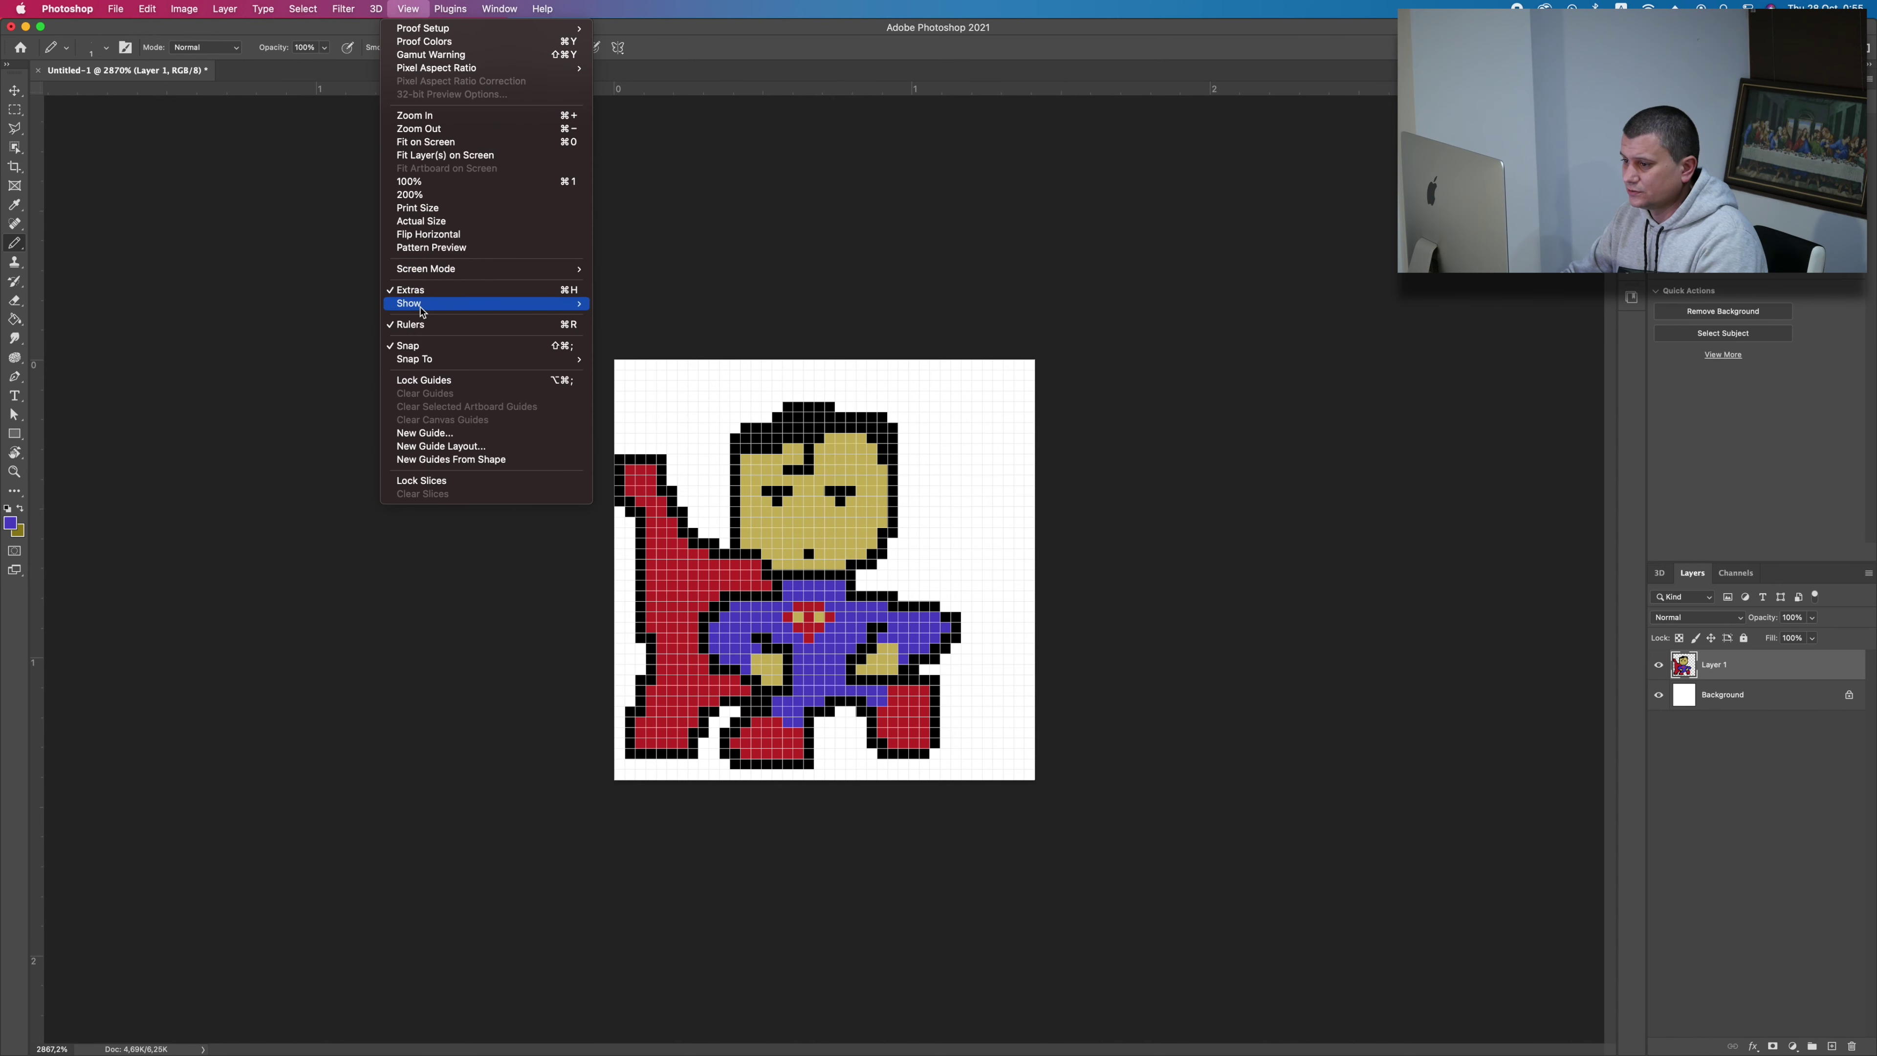
click(635, 344)
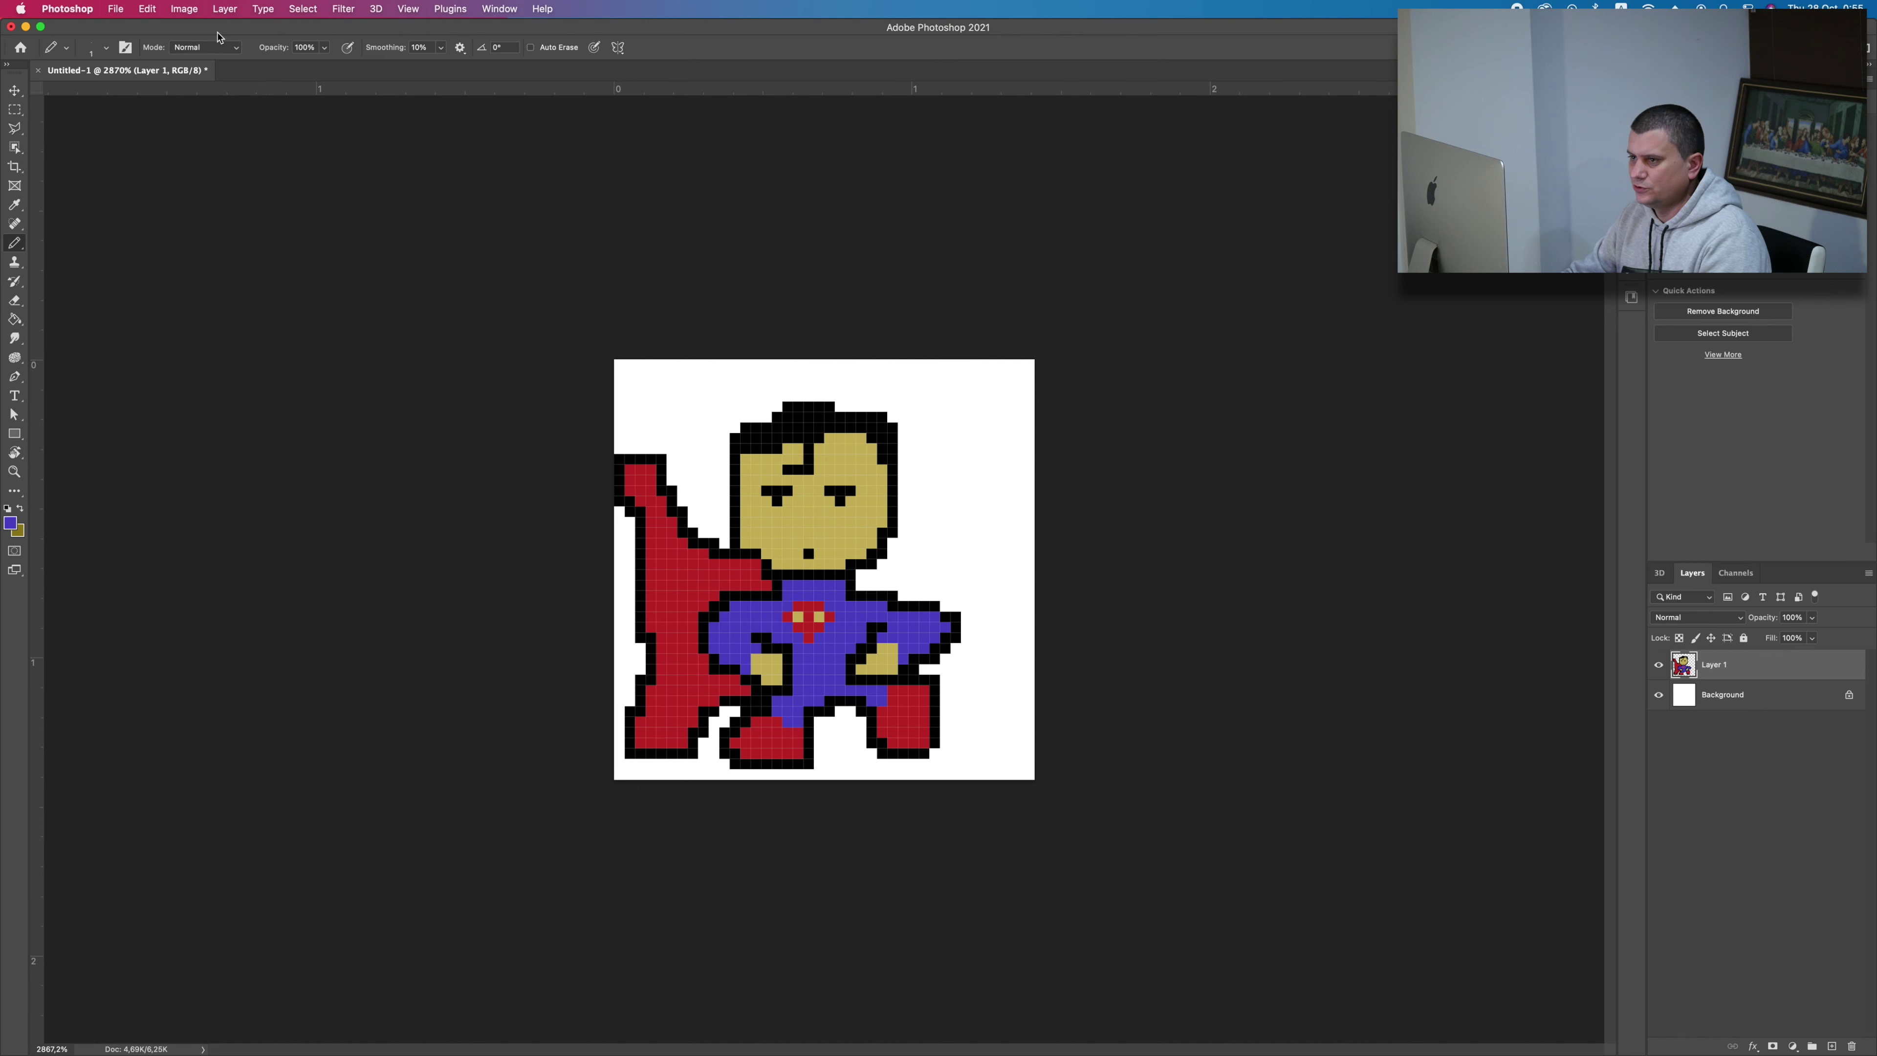
click(184, 9)
Resize the image to 2048% width with Nearest Neighbor resampling after comparing Bicubic Smoother.
click(215, 122)
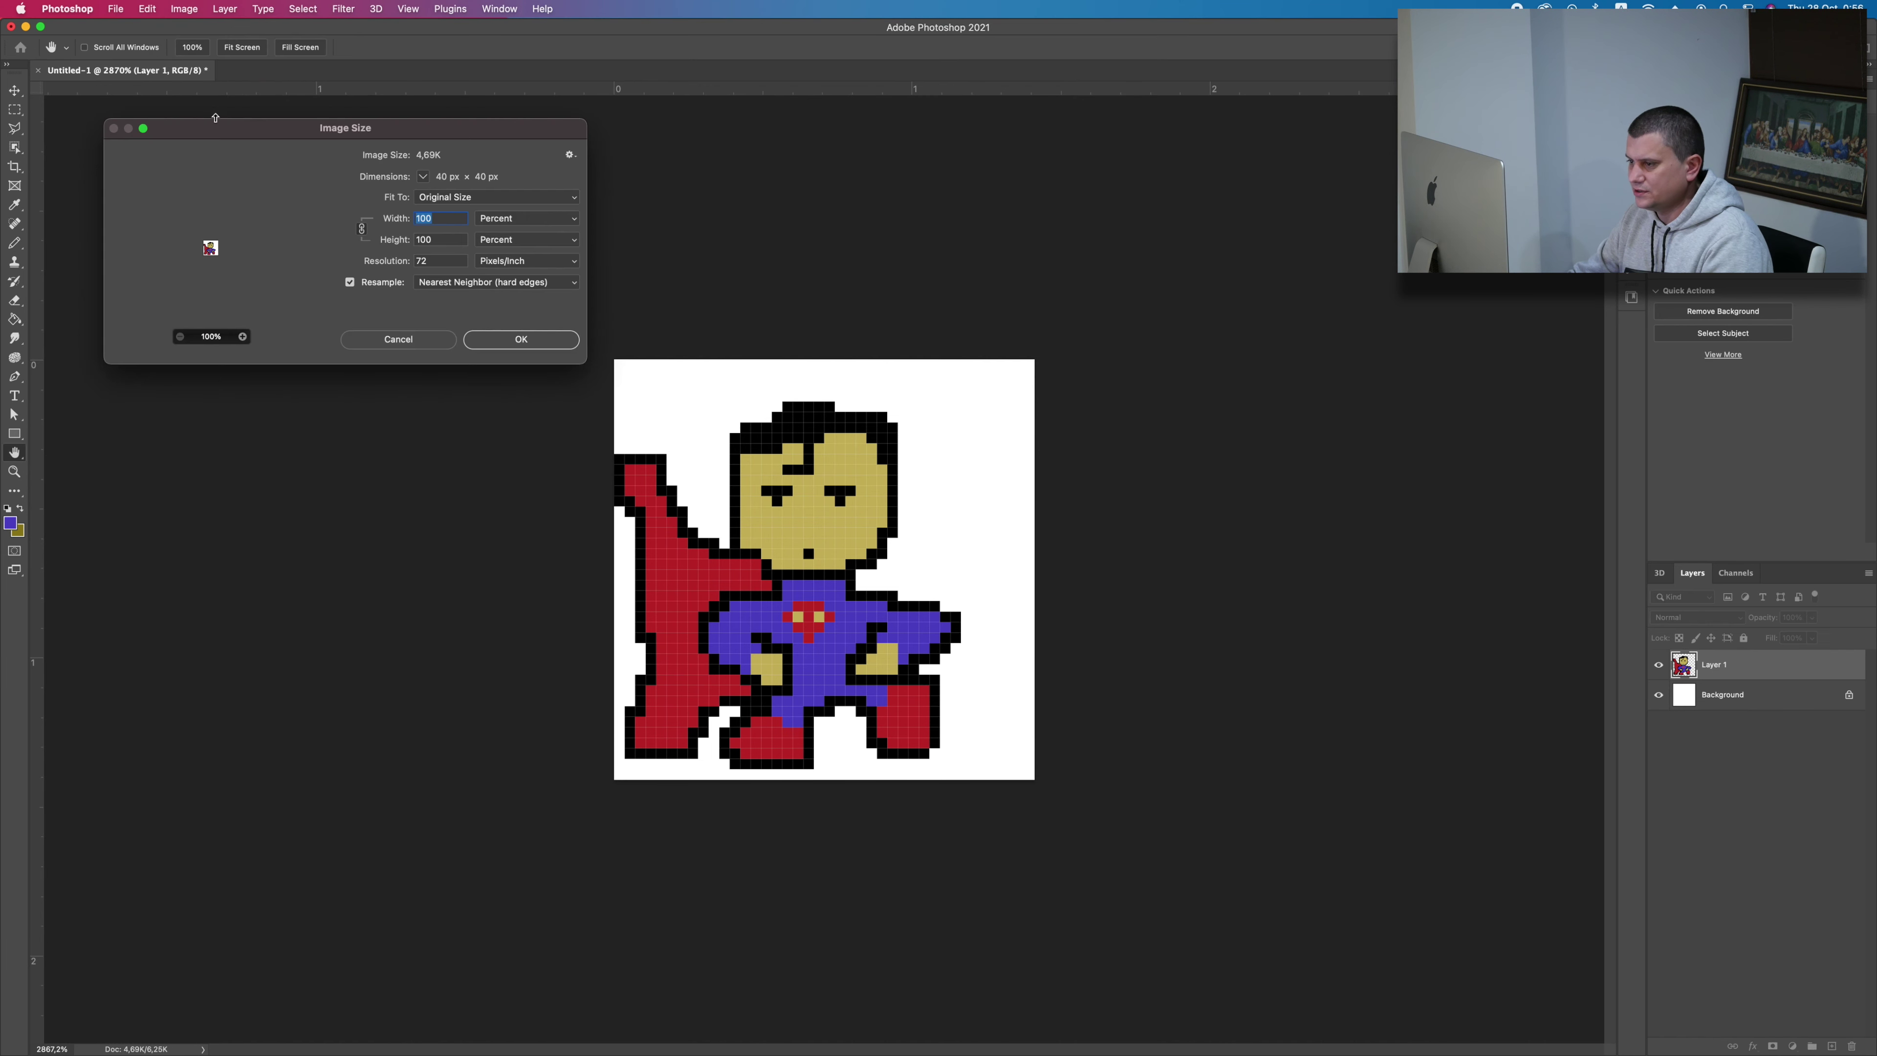
drag(453, 136, 699, 174)
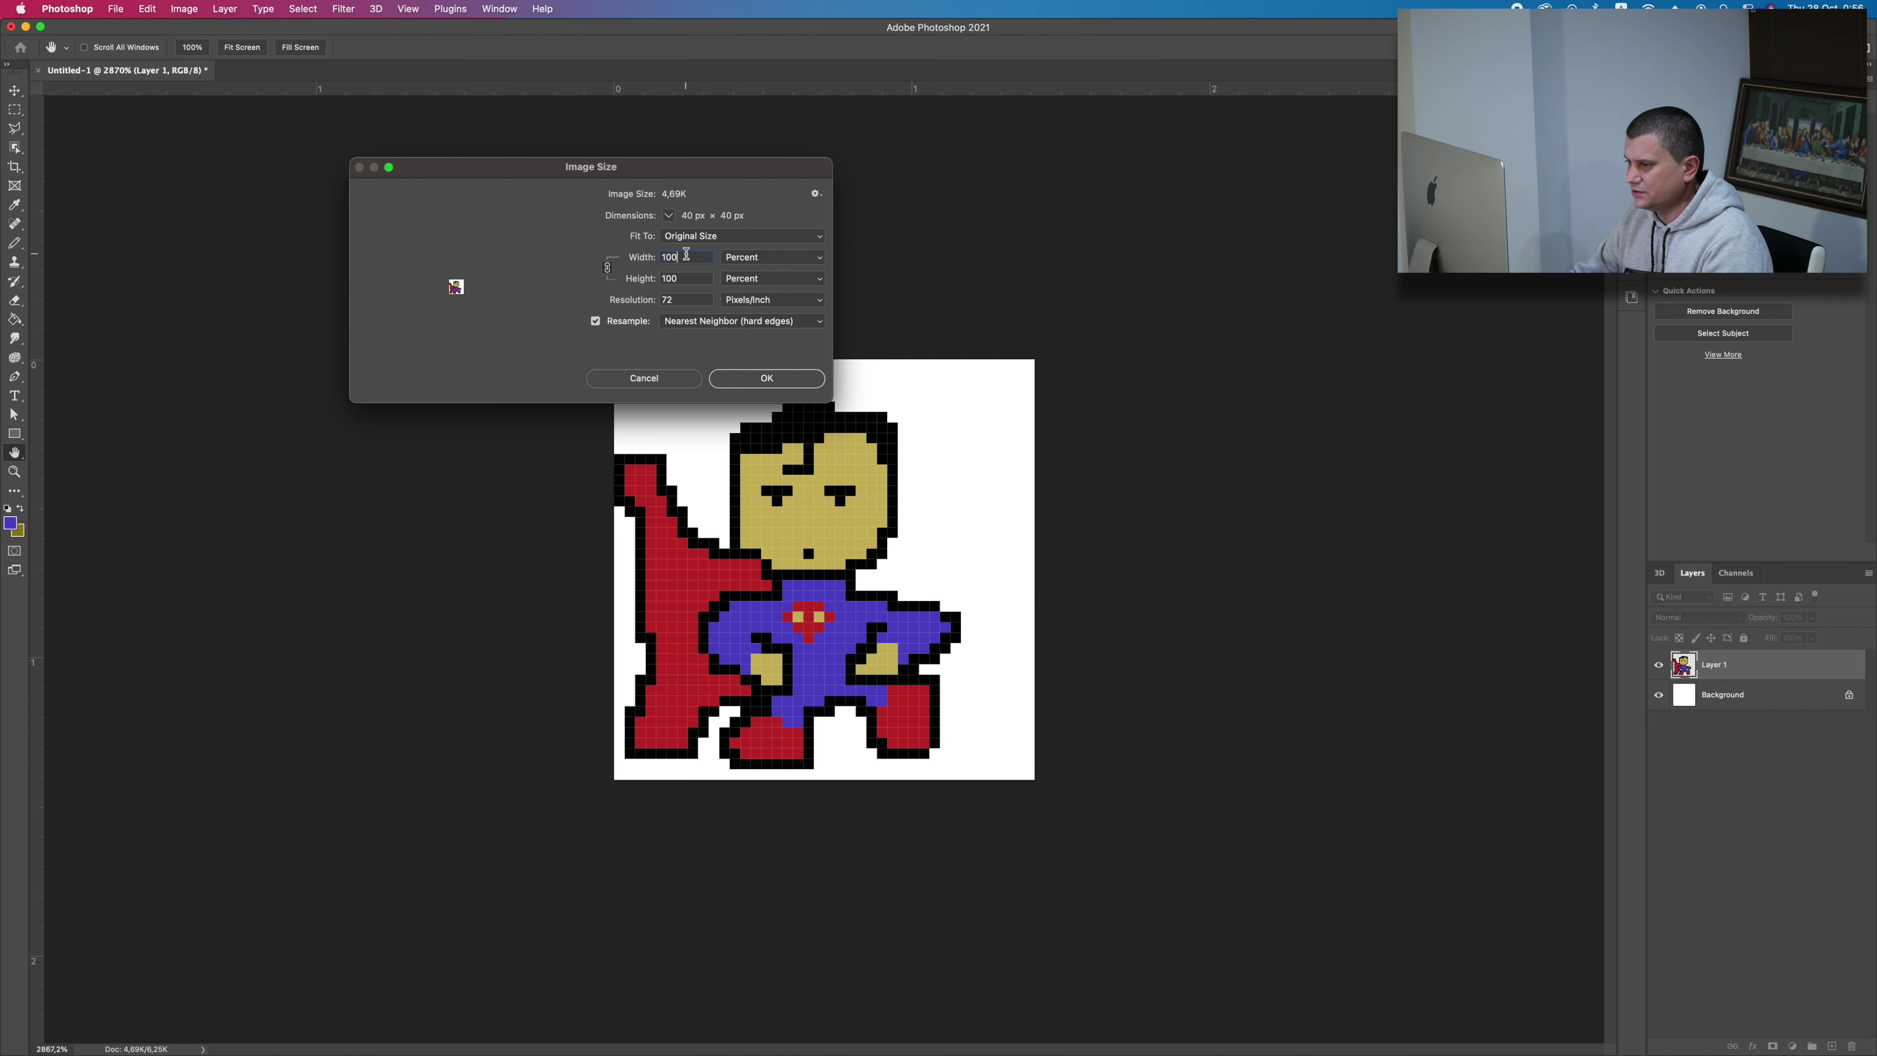
text(2048)
key(Tab)
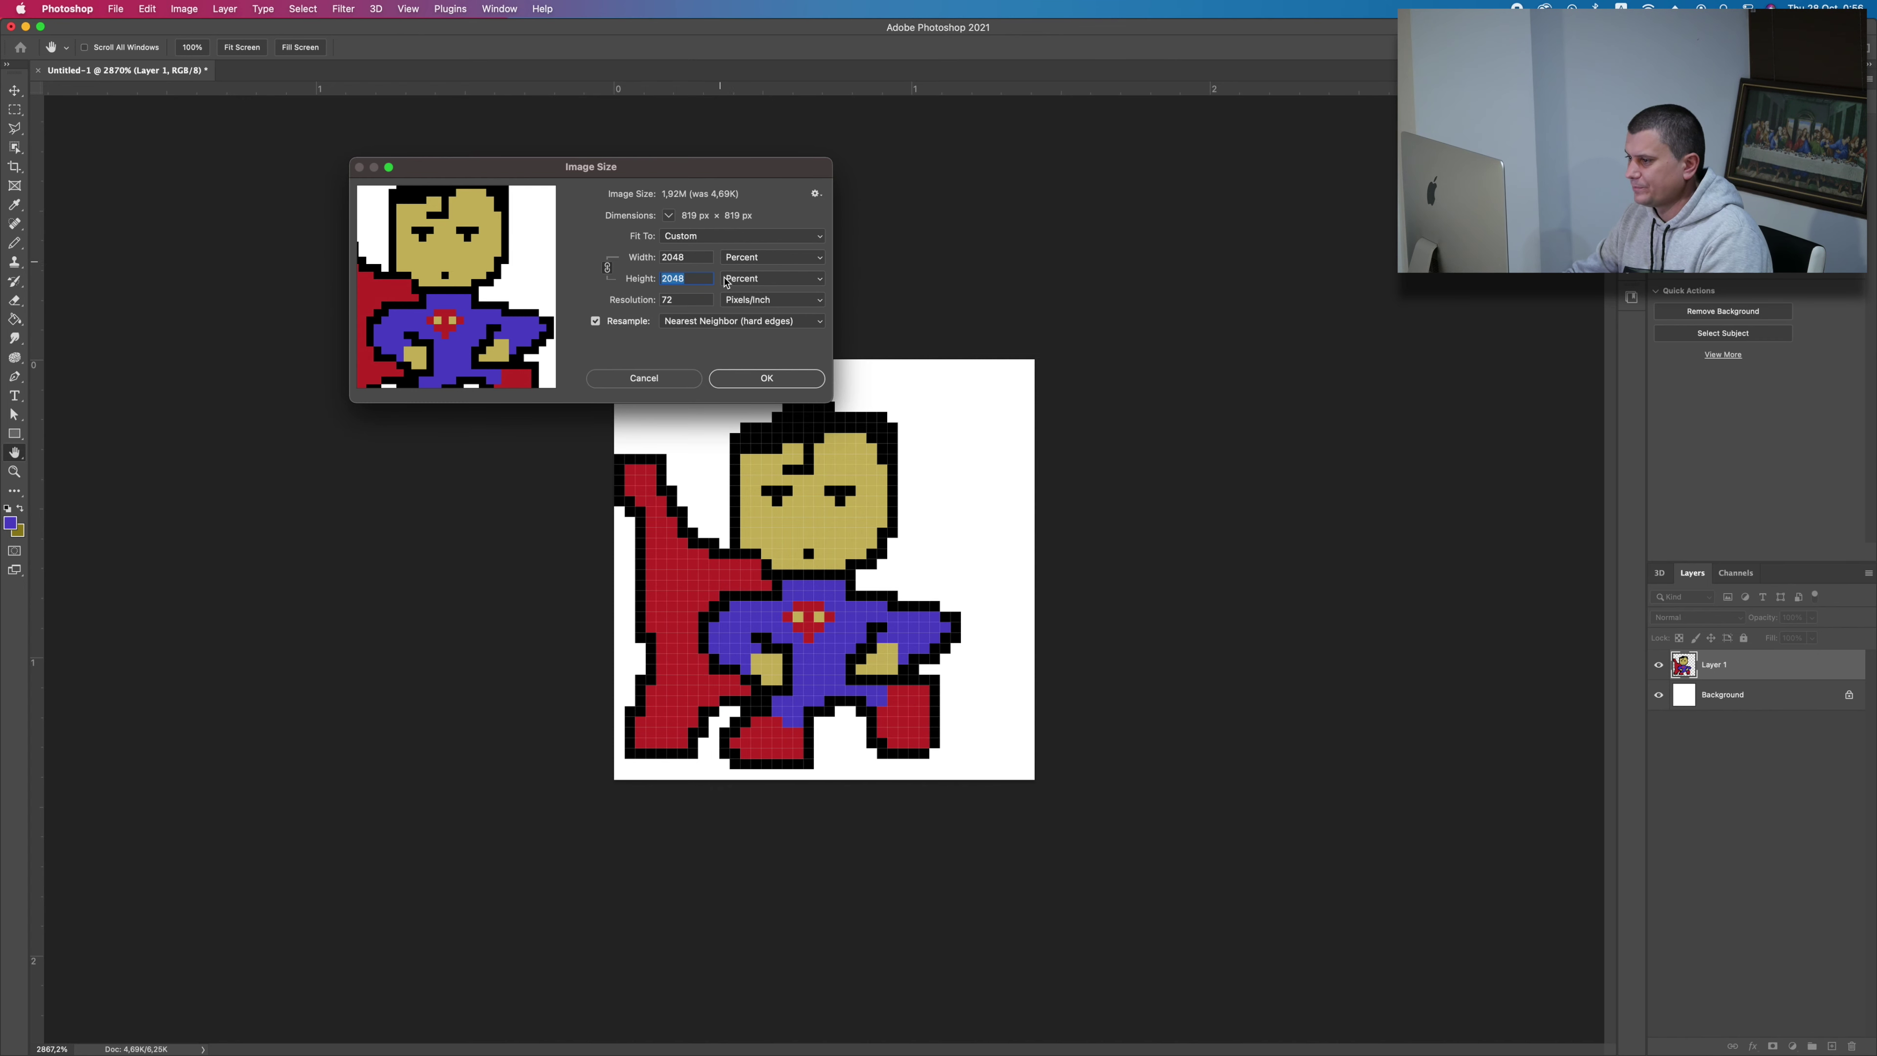
click(732, 326)
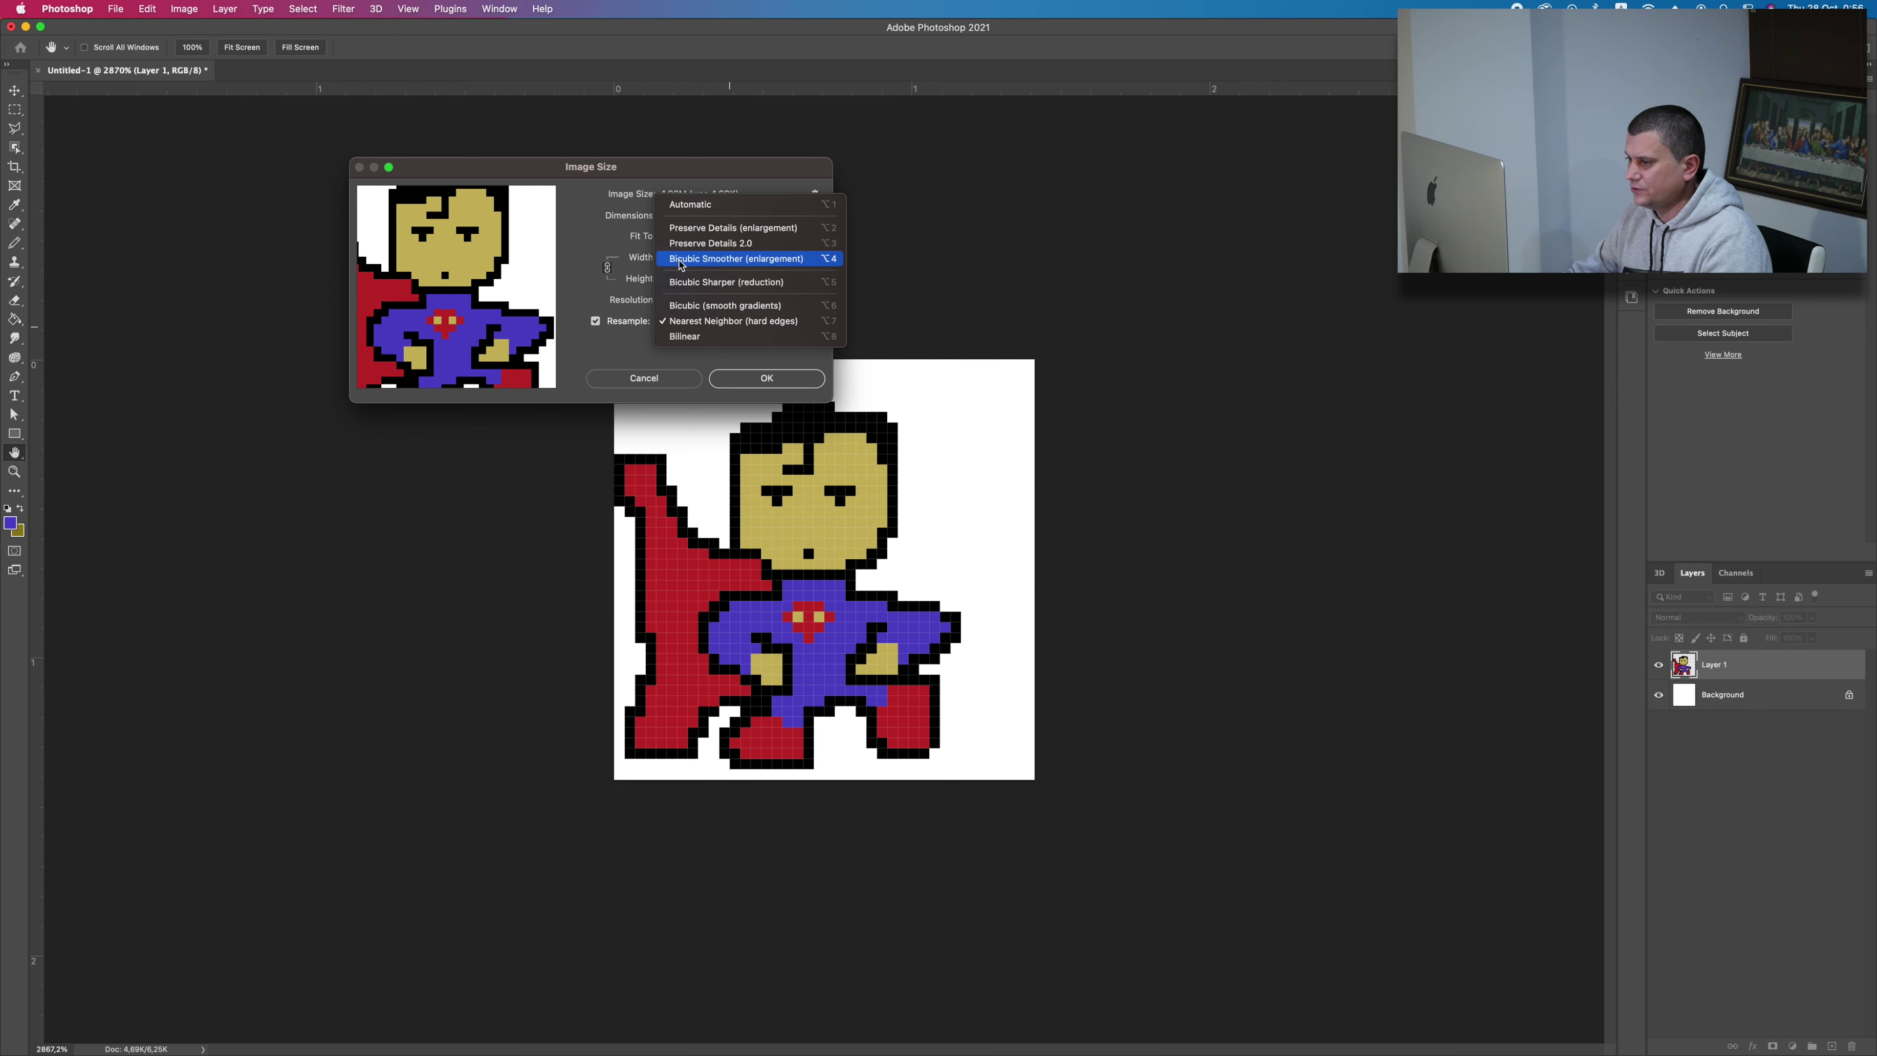
click(695, 263)
mouse_move(473, 273)
mouse_down()
mouse_move(507, 293)
mouse_move(481, 230)
mouse_move(458, 245)
mouse_up()
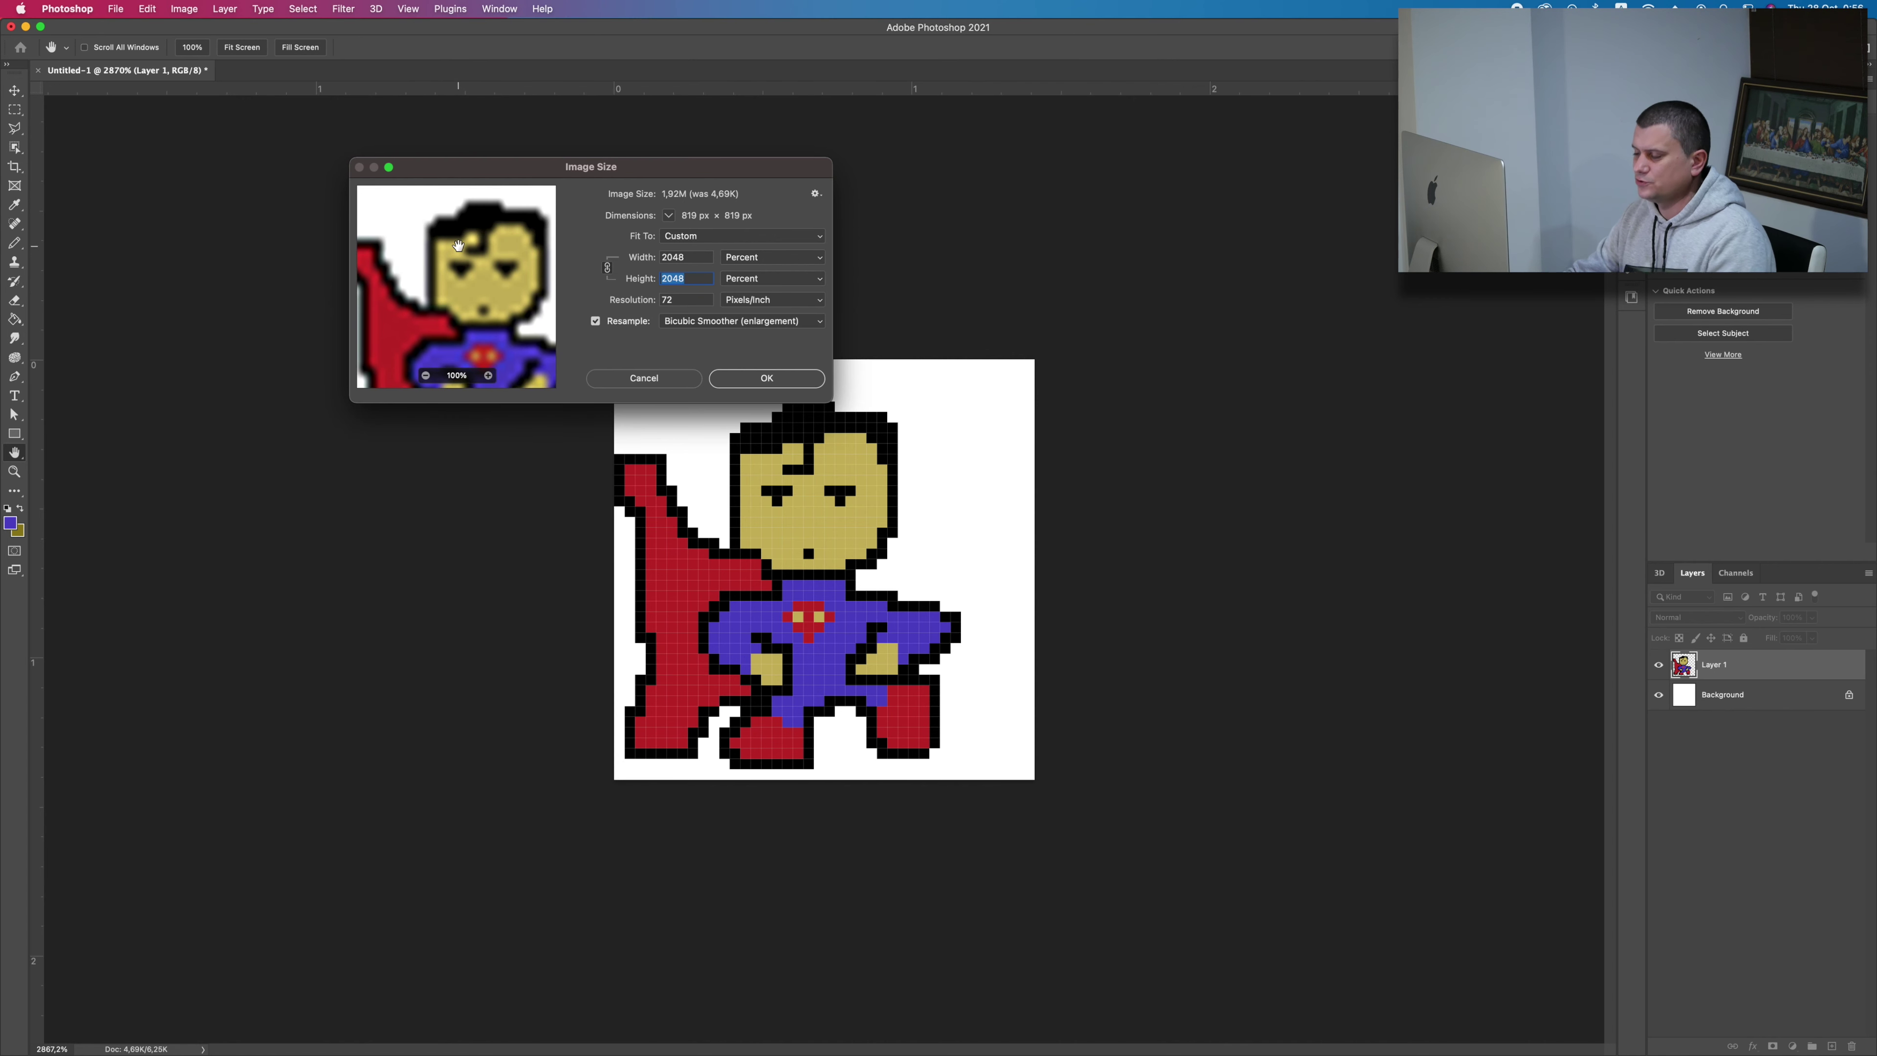
click(709, 321)
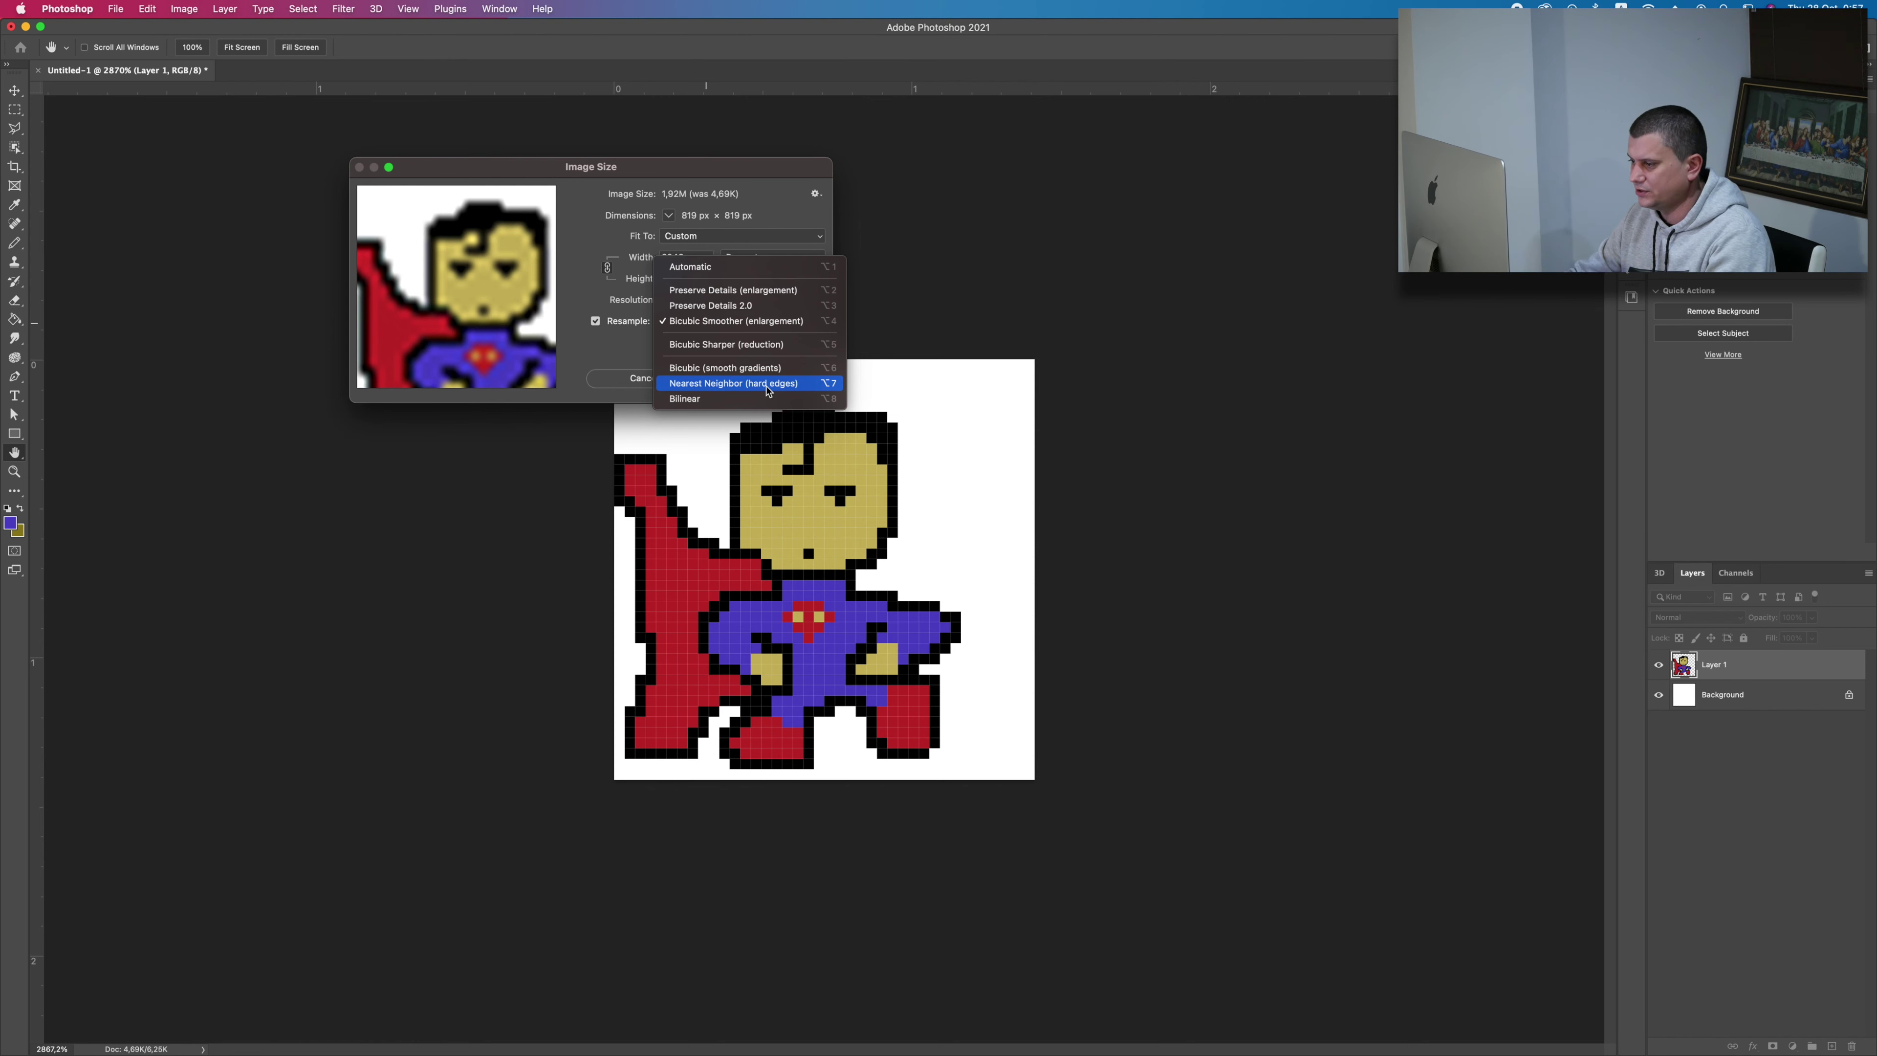
click(770, 383)
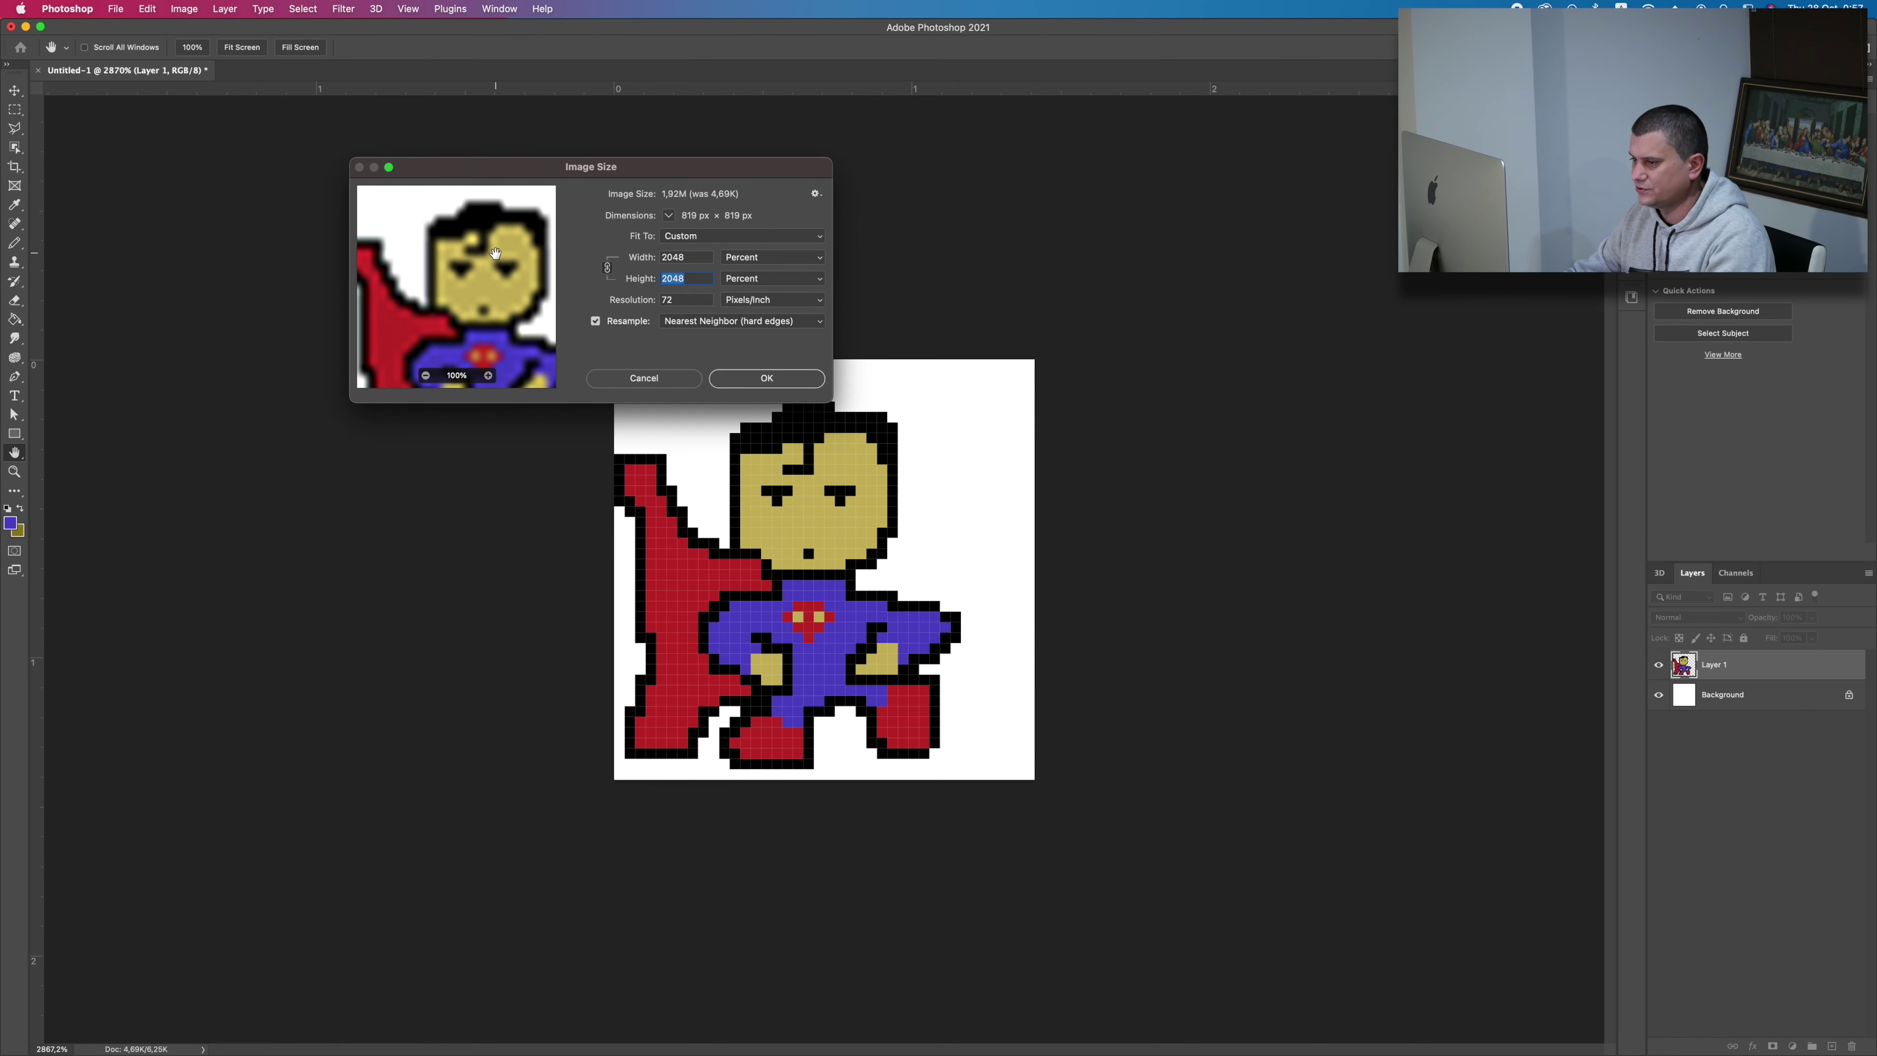
drag(369, 300, 399, 310)
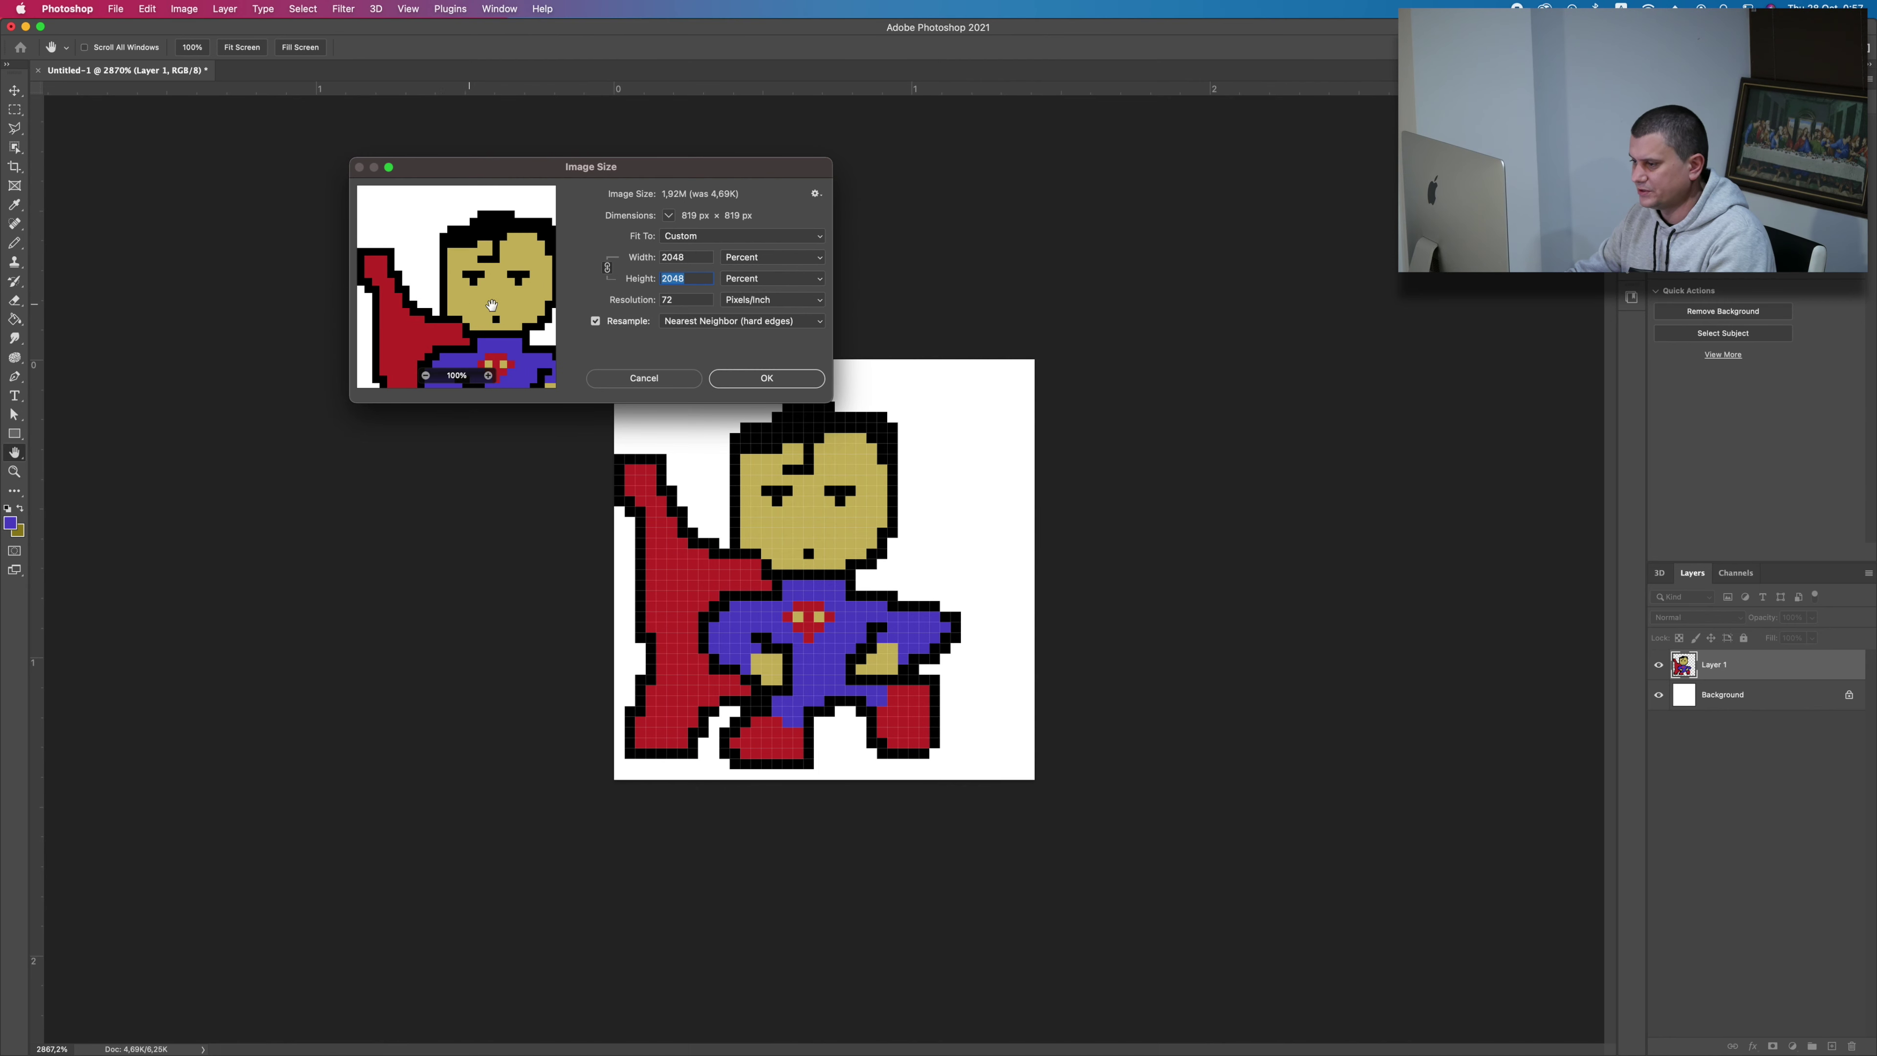
click(735, 382)
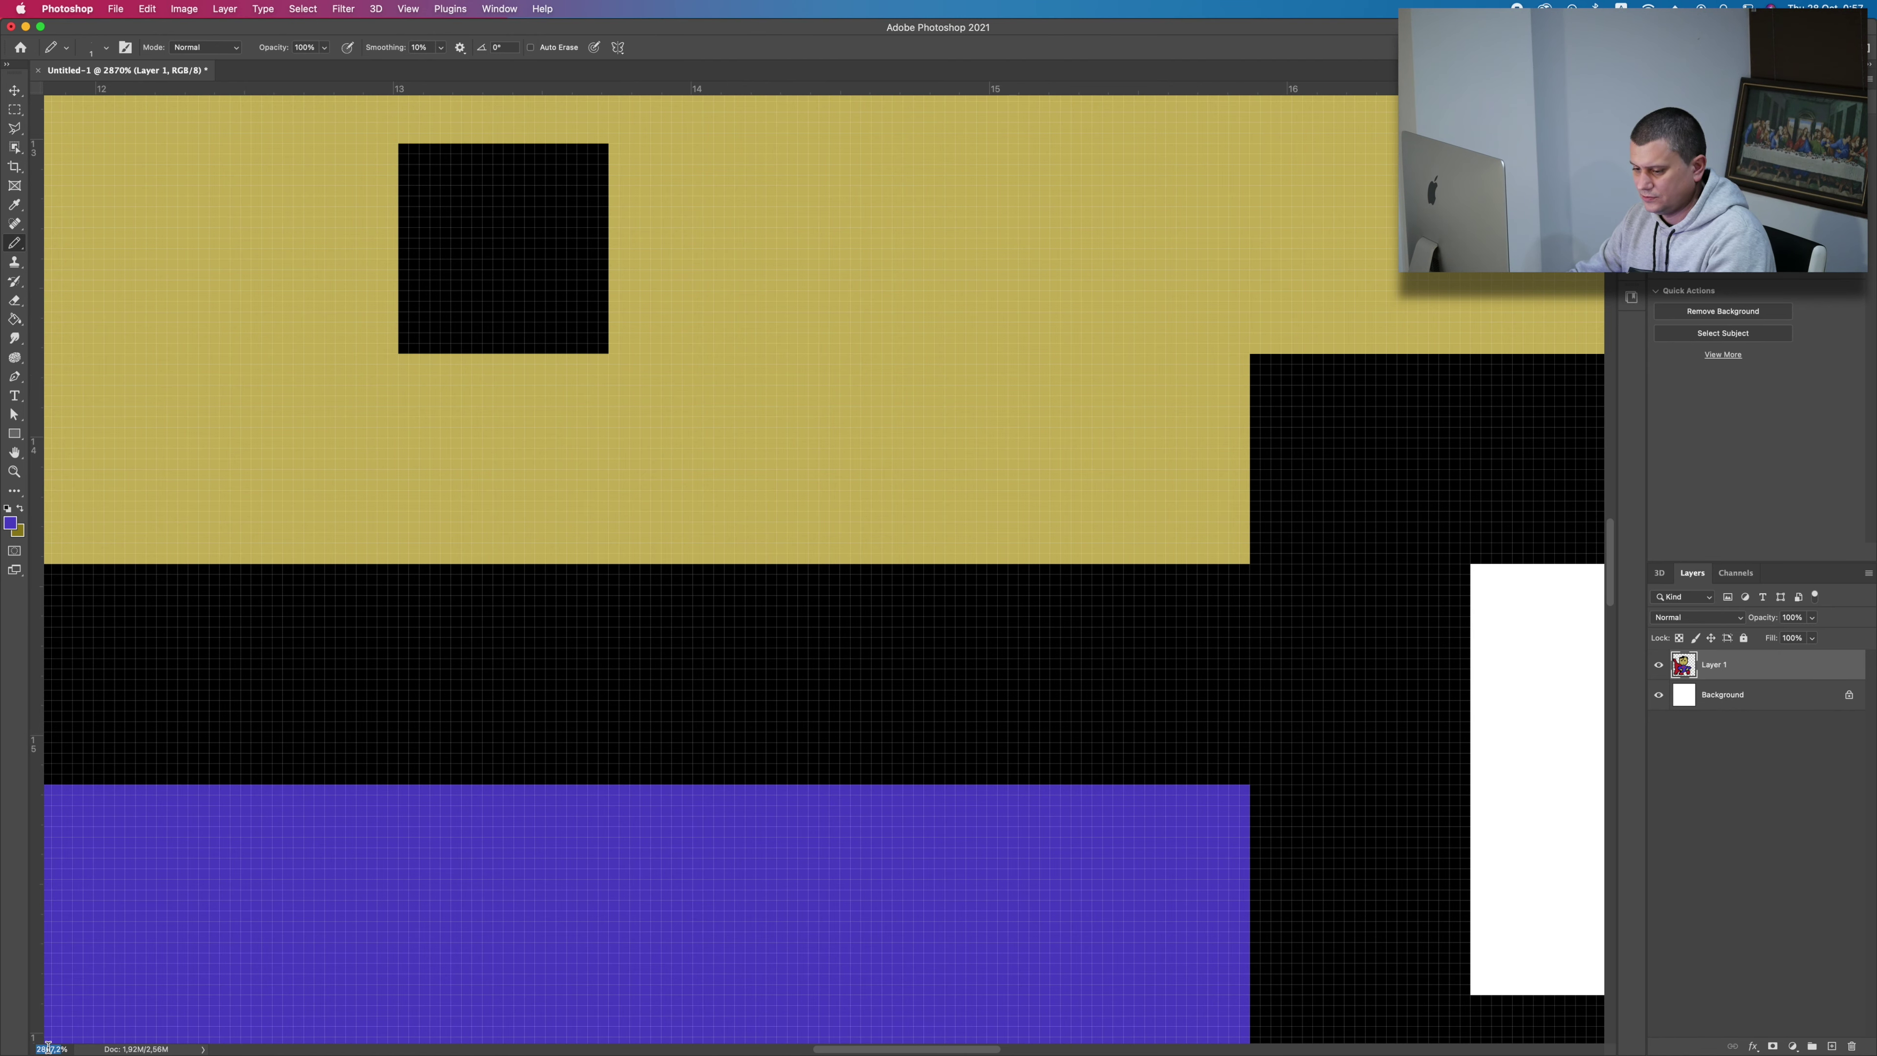
View the enlarged 819 × 819 px image at 100% to inspect its crisp edges.
text(100)
key(Return)
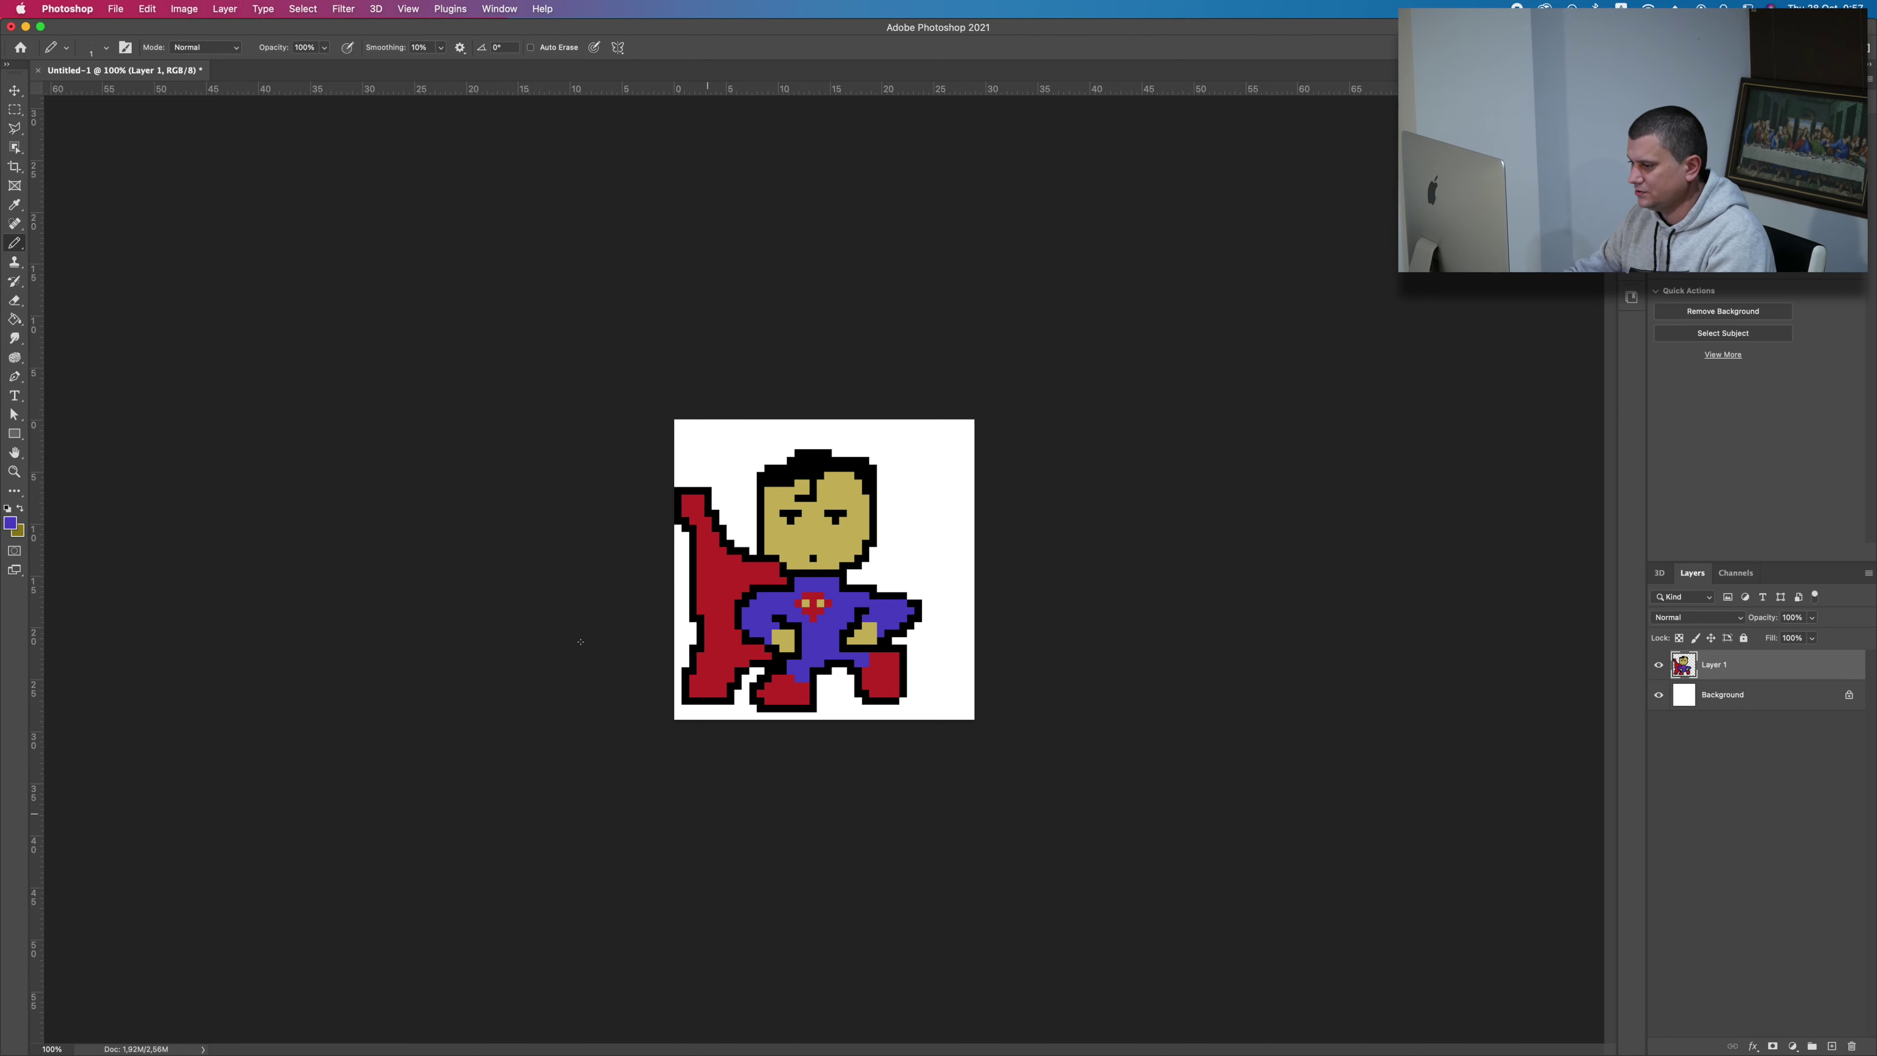
scroll(733, 544, up, 5)
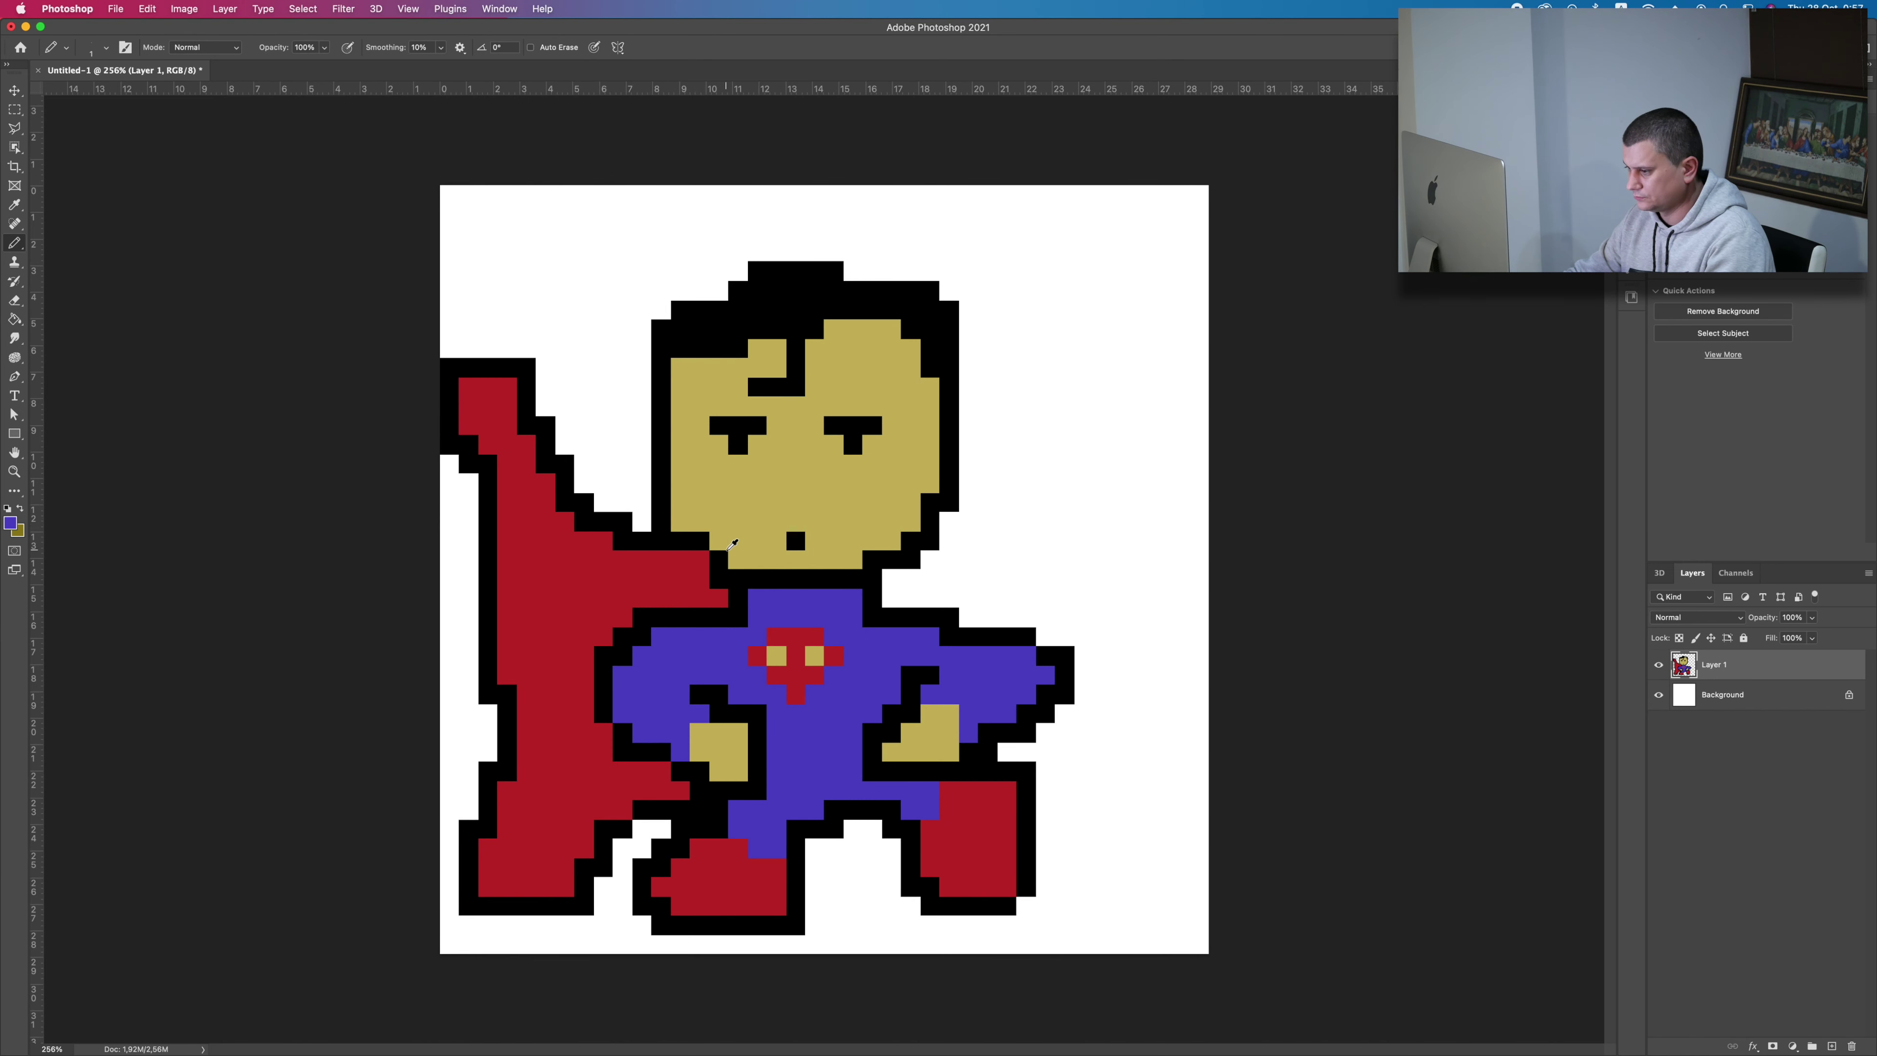
scroll(887, 538, down, 5)
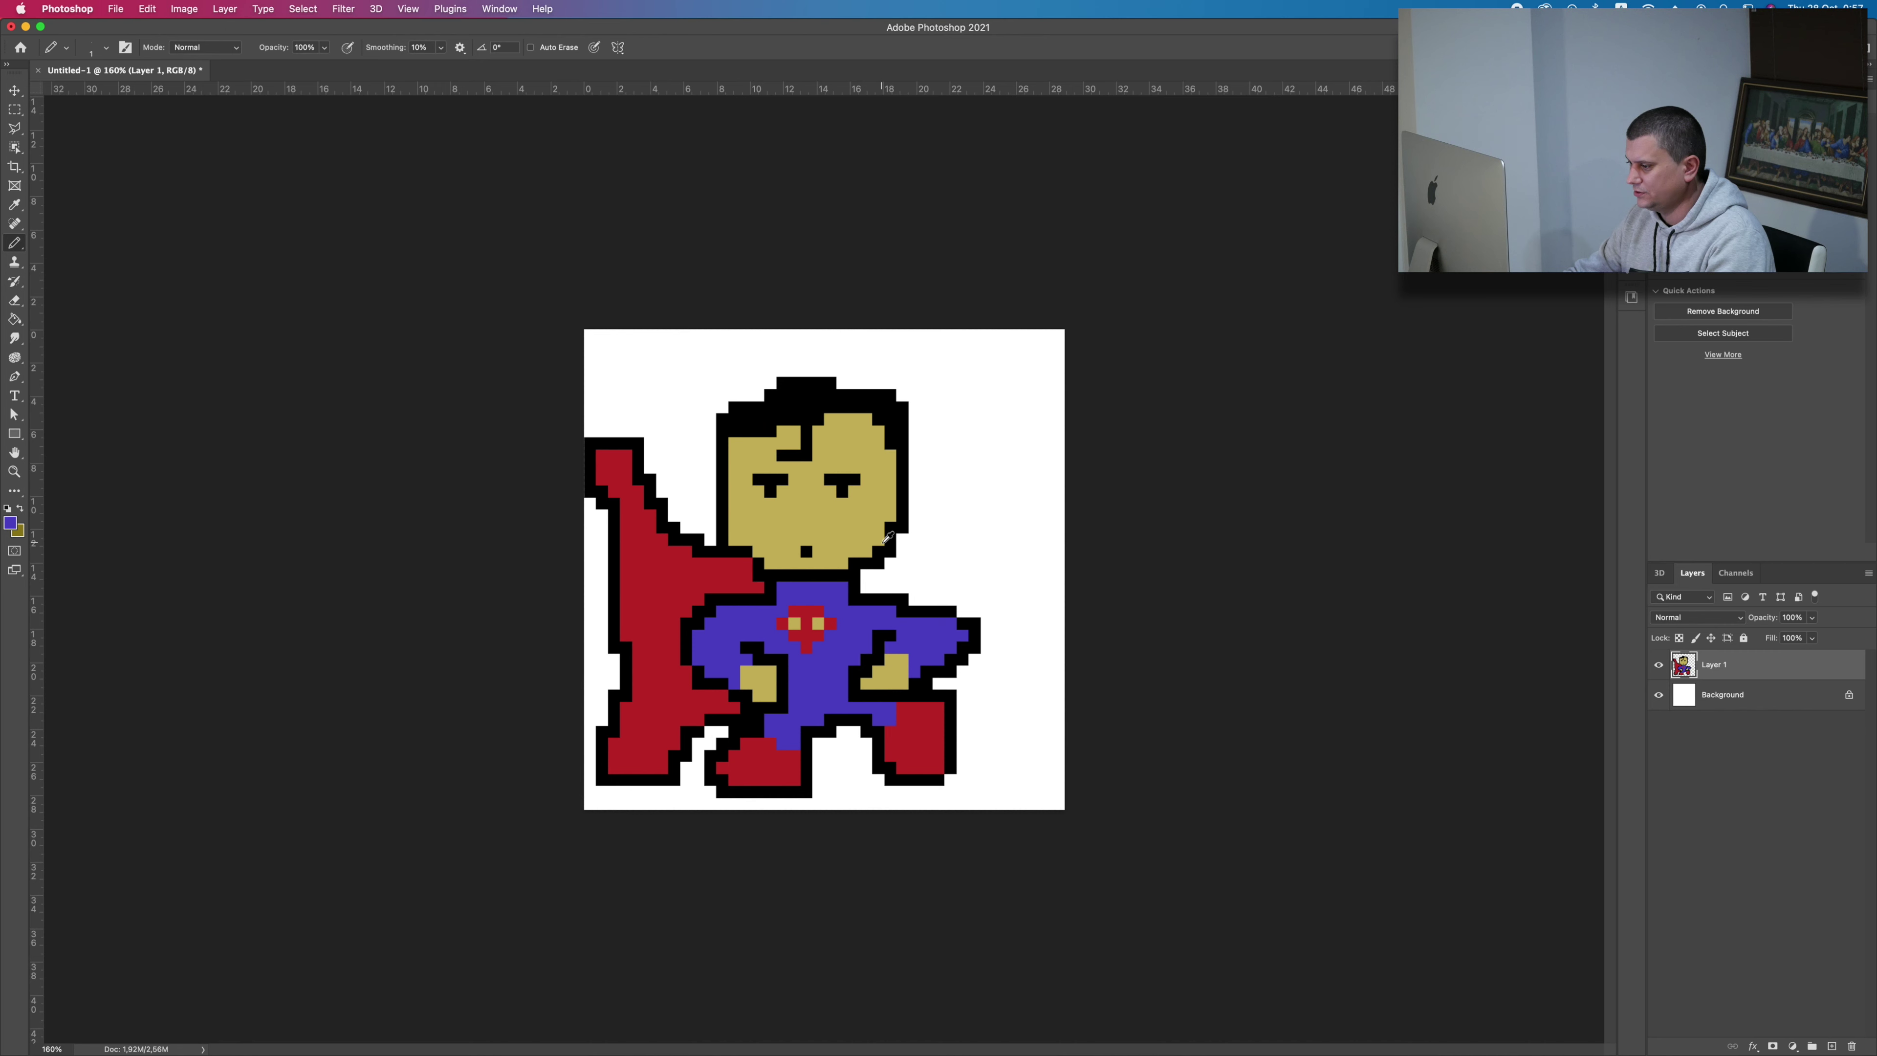
Crop the canvas by pulling the right, top and bottom edges in to the figure.
click(15, 168)
click(73, 165)
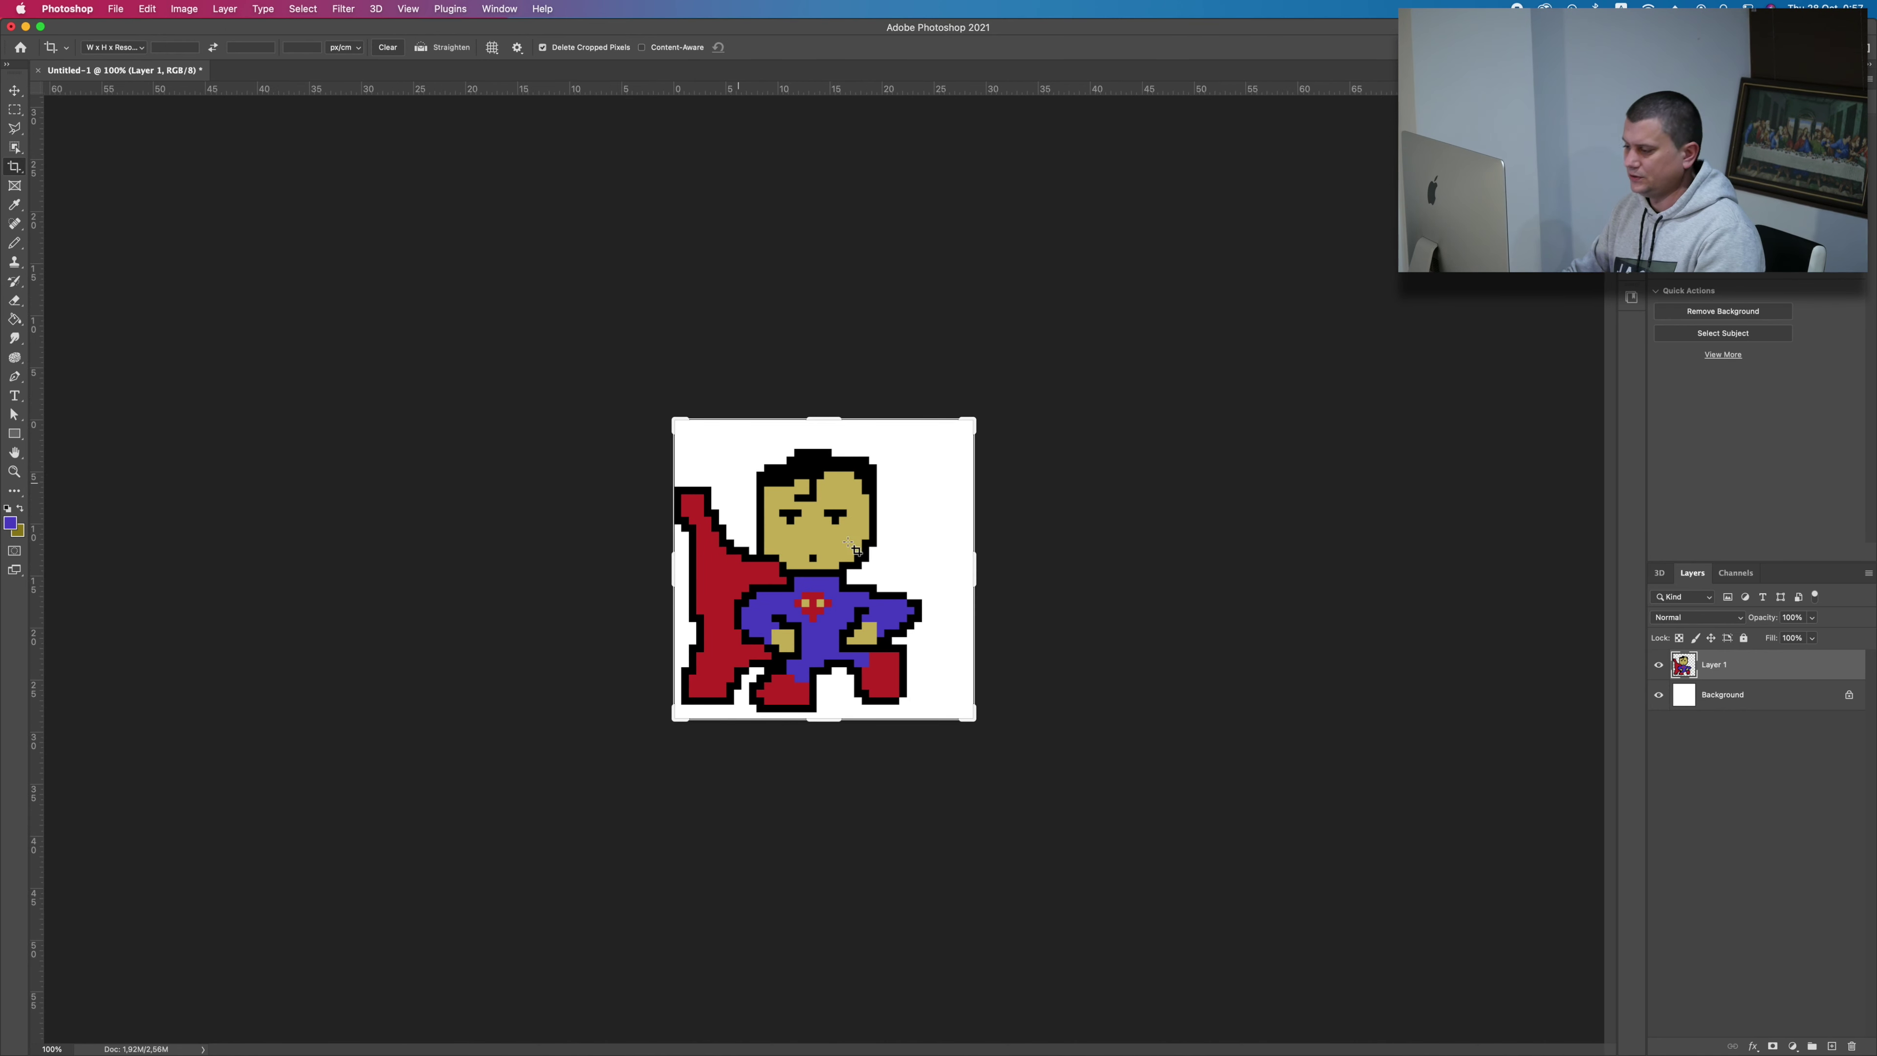
drag(985, 553, 954, 565)
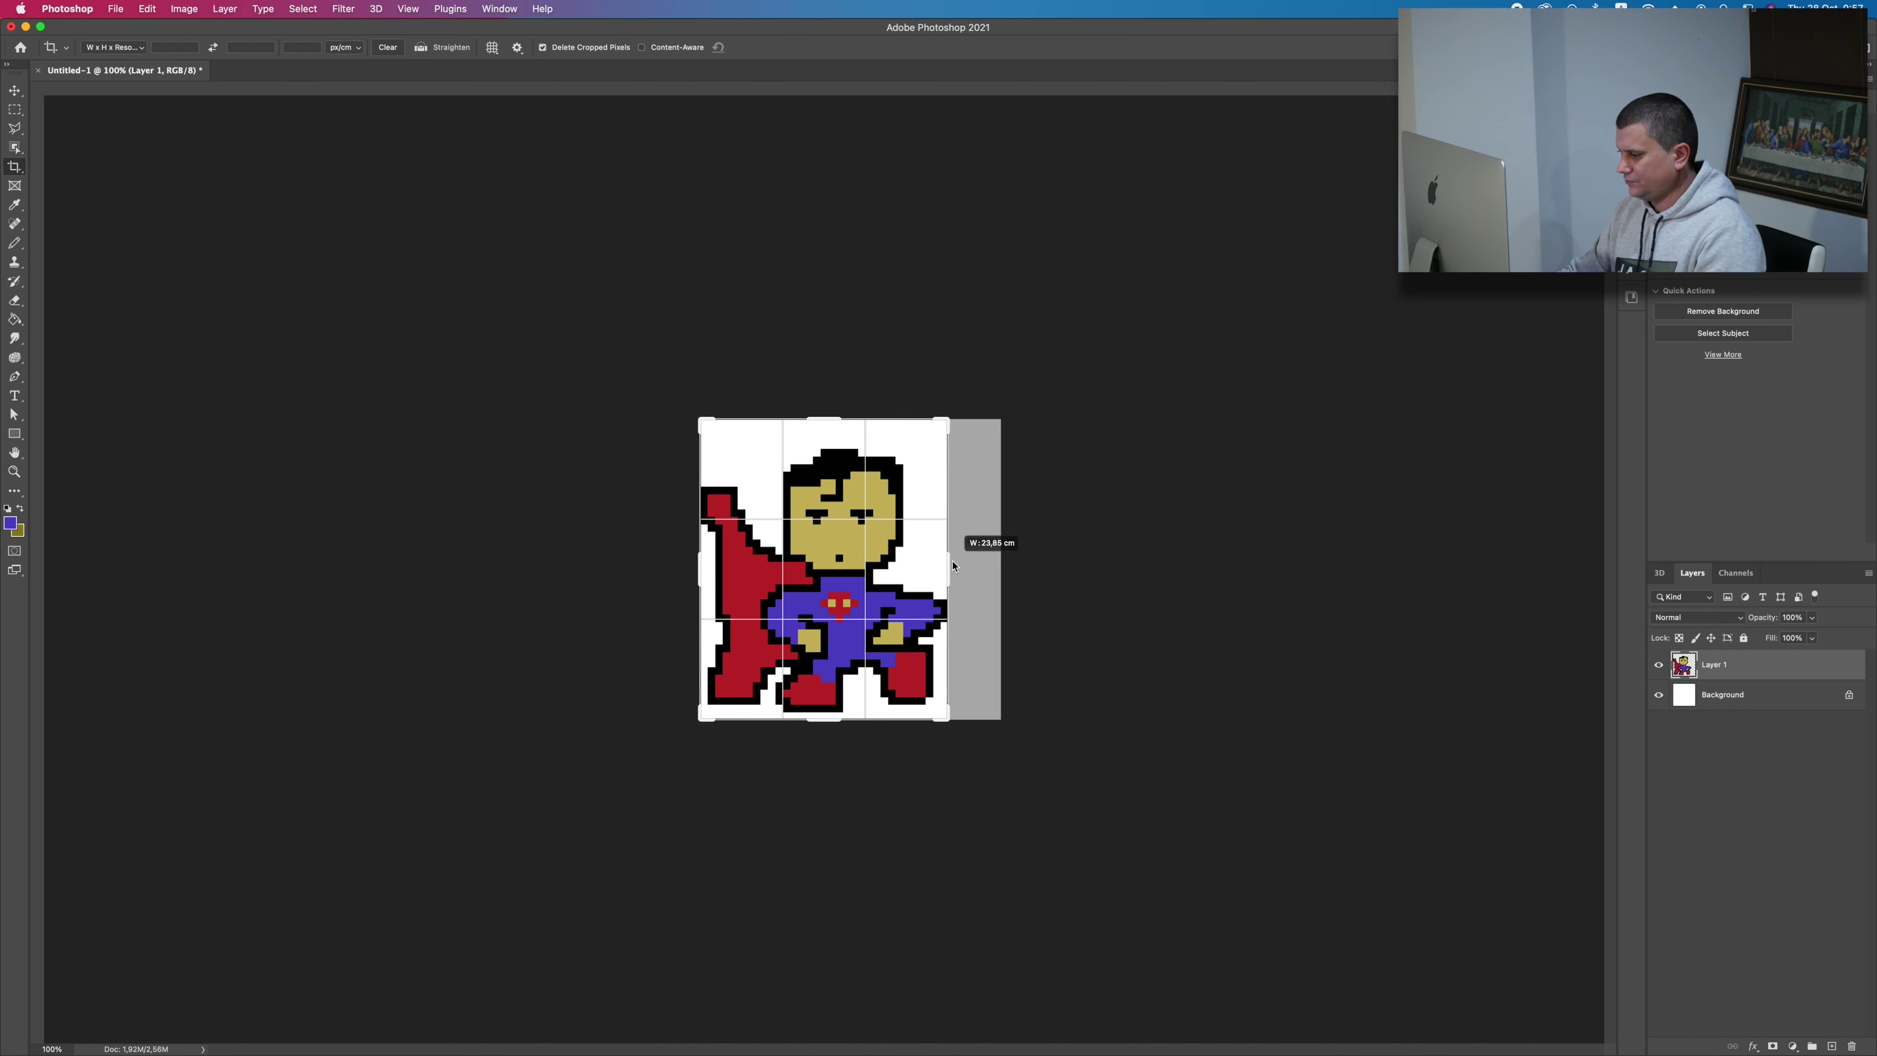
drag(826, 419, 826, 435)
drag(825, 705, 826, 701)
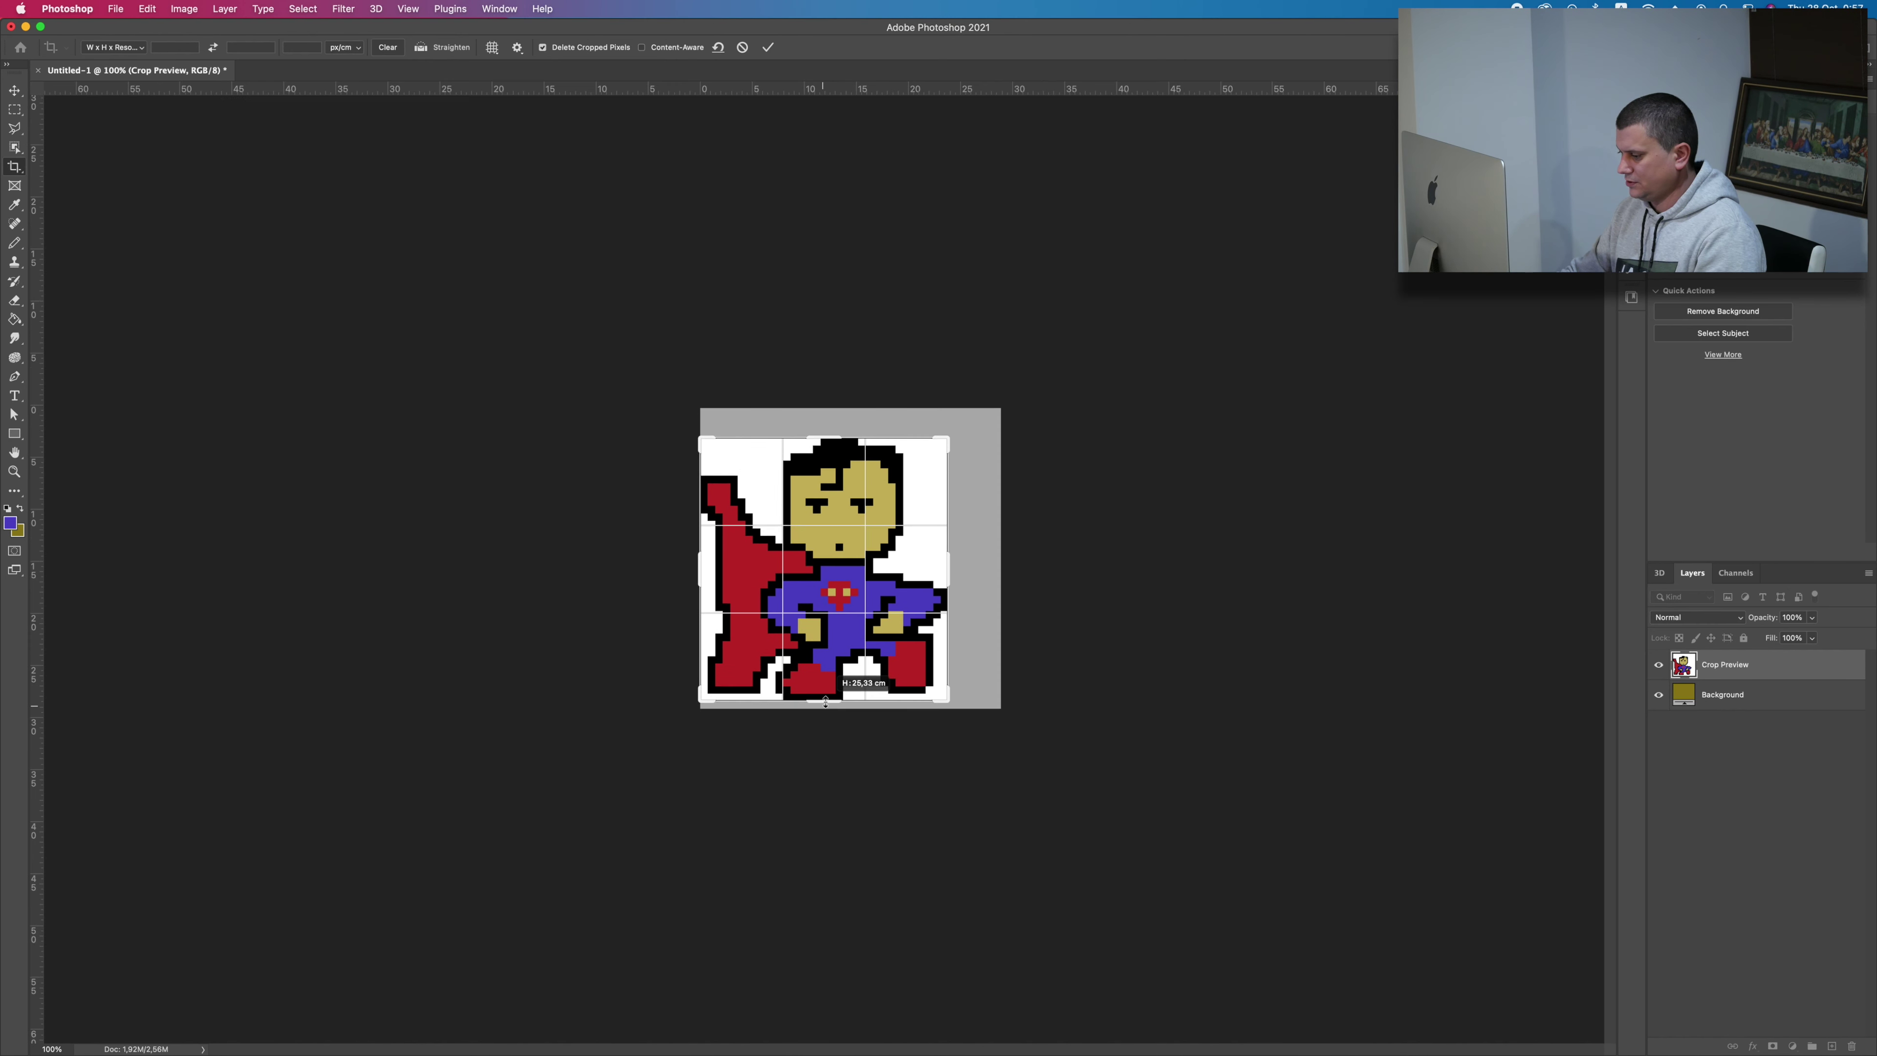
click(768, 47)
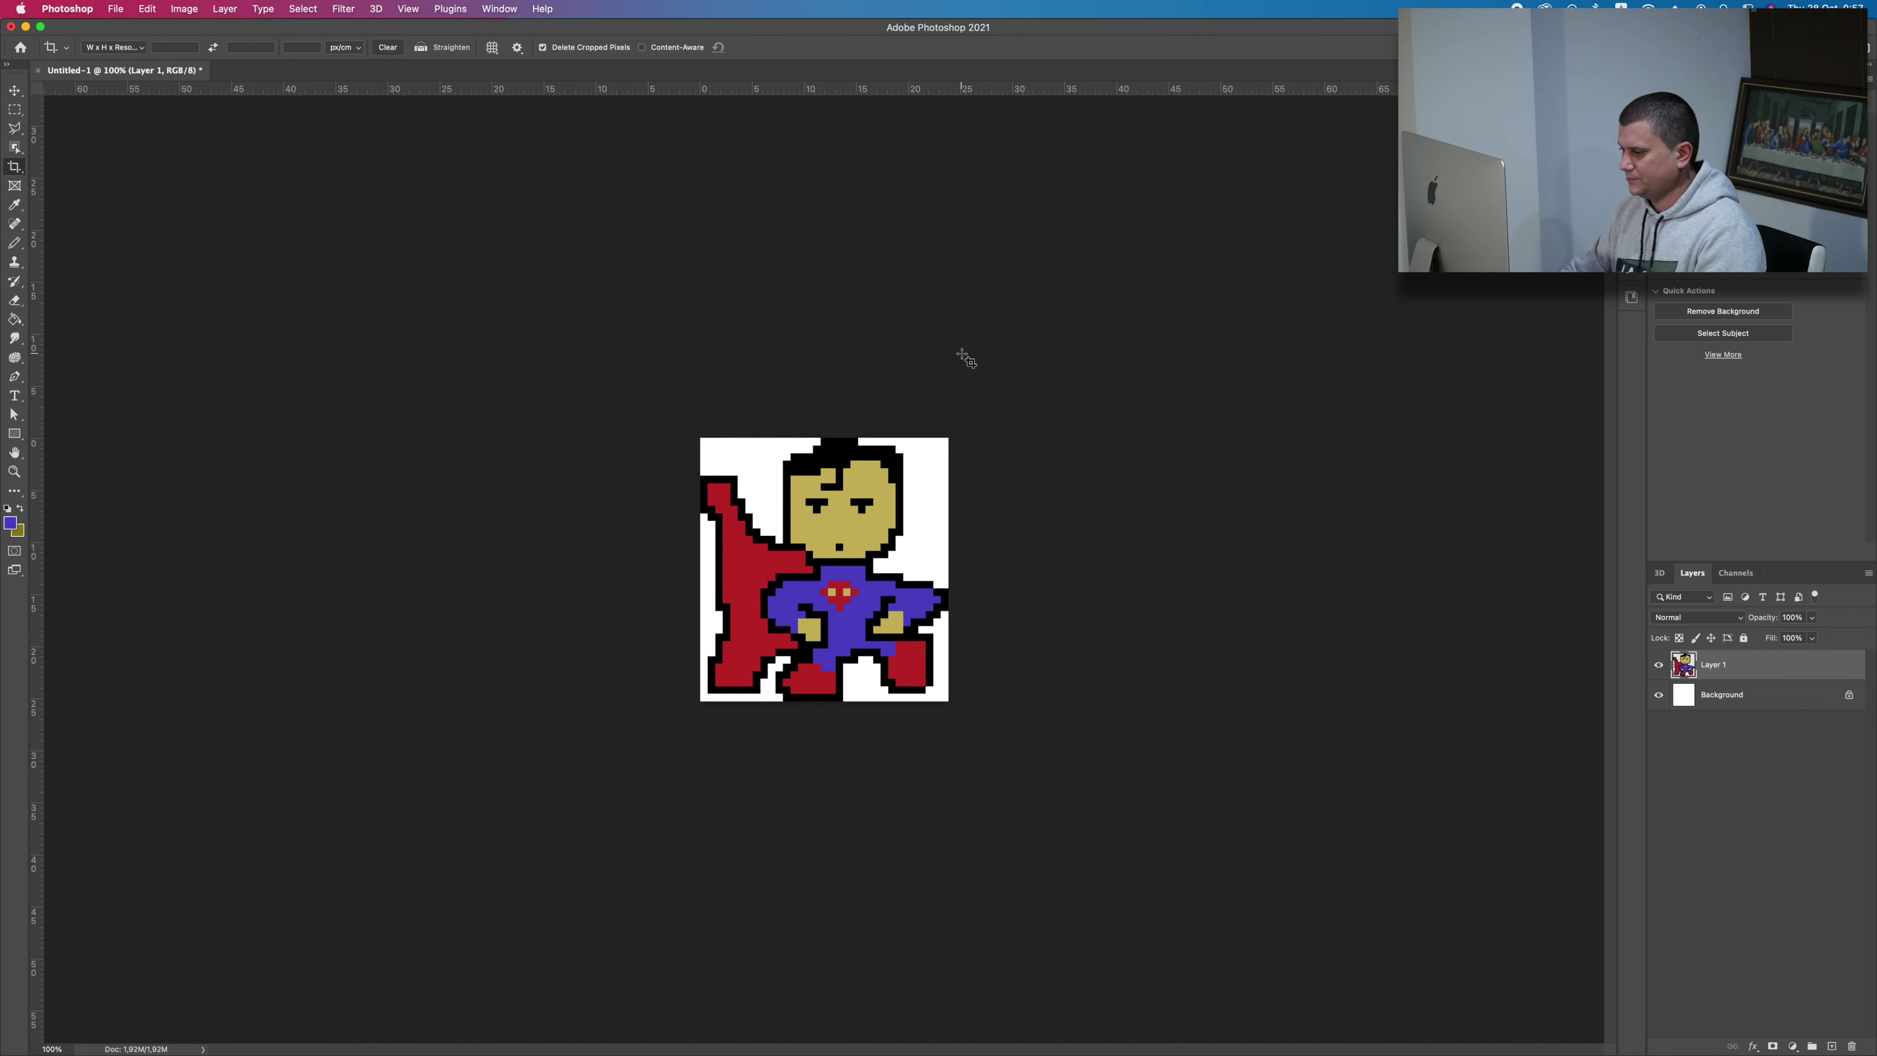